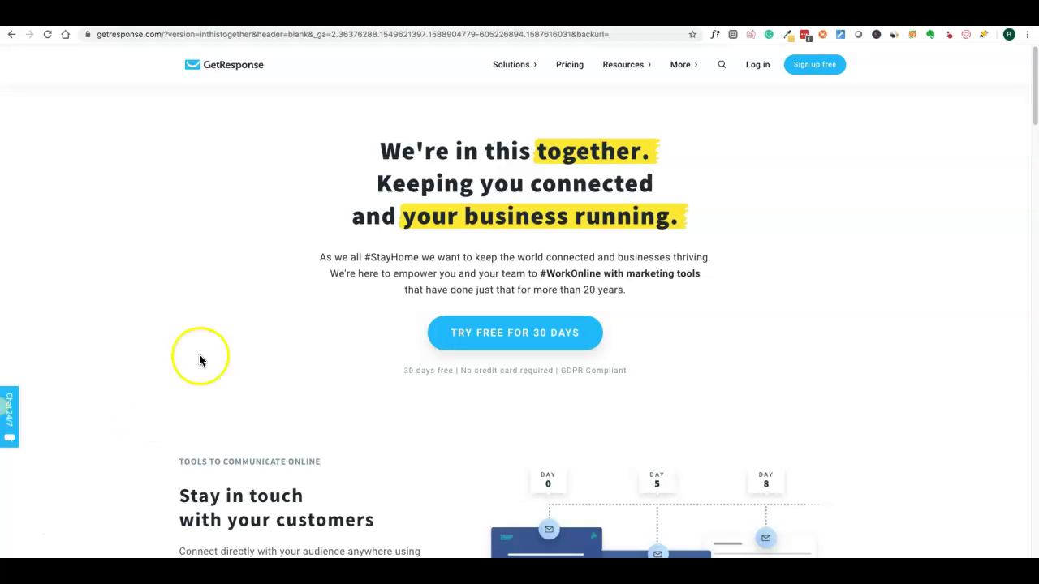
Reload the GetResponse homepage and scroll through its content.
click(249, 73)
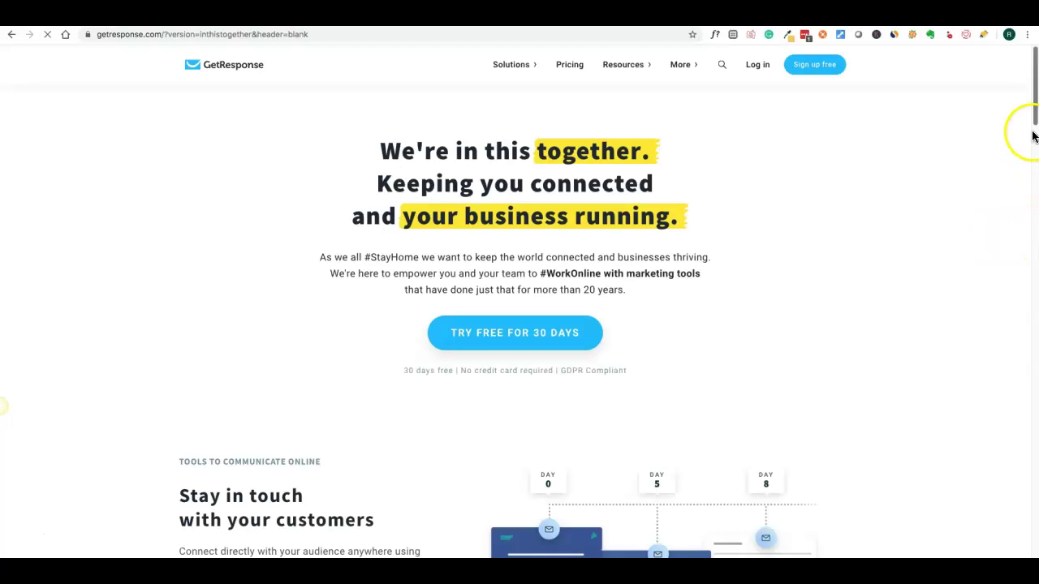
drag(1033, 114, 1035, 176)
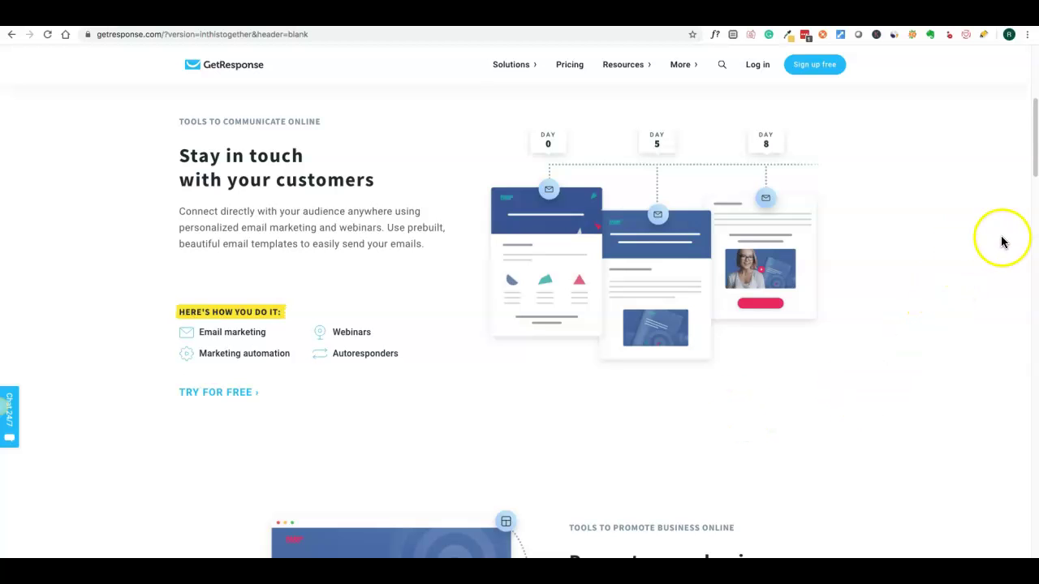
drag(1032, 166, 1030, 223)
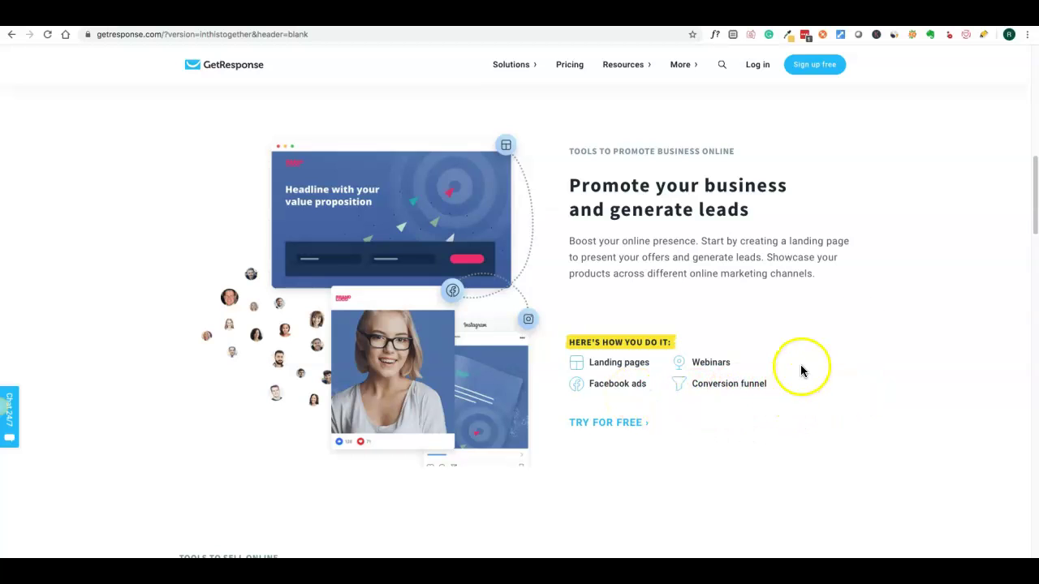
drag(1035, 204, 1034, 211)
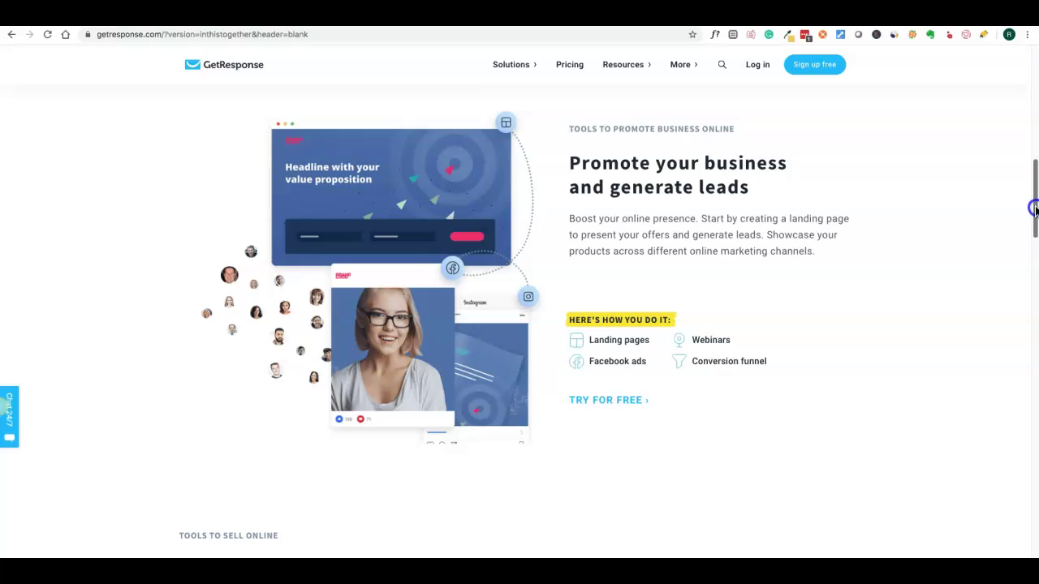
drag(1035, 210, 1029, 272)
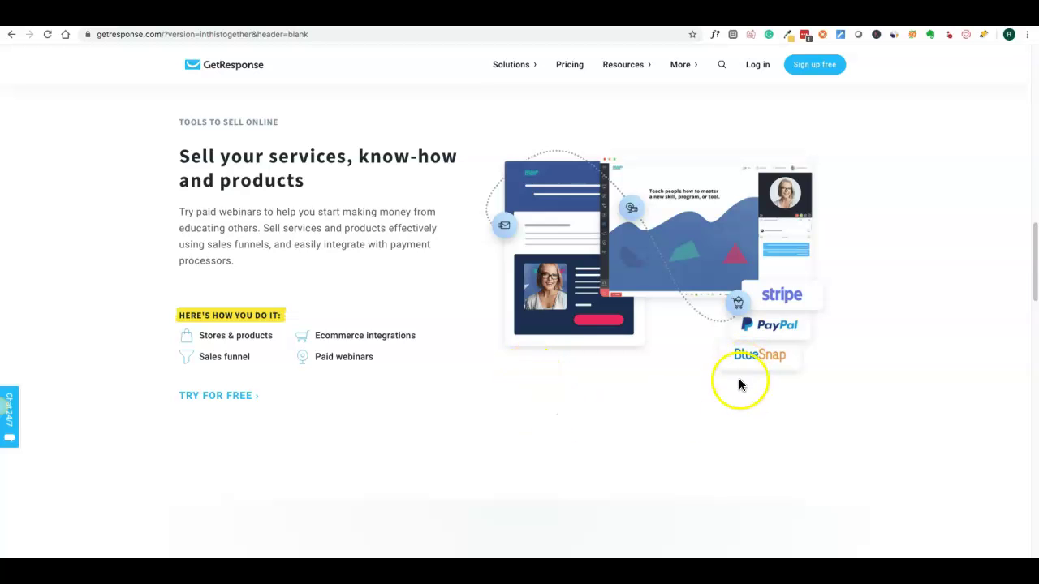
drag(1032, 274, 1025, 102)
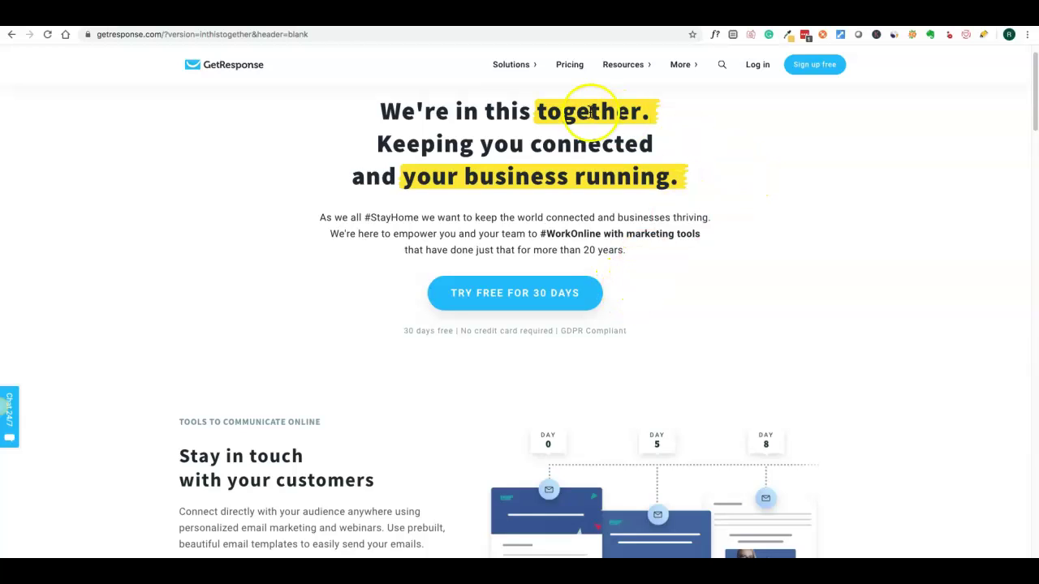
Review the pricing plans, try the Sign up free form, then return to pricing.
click(569, 71)
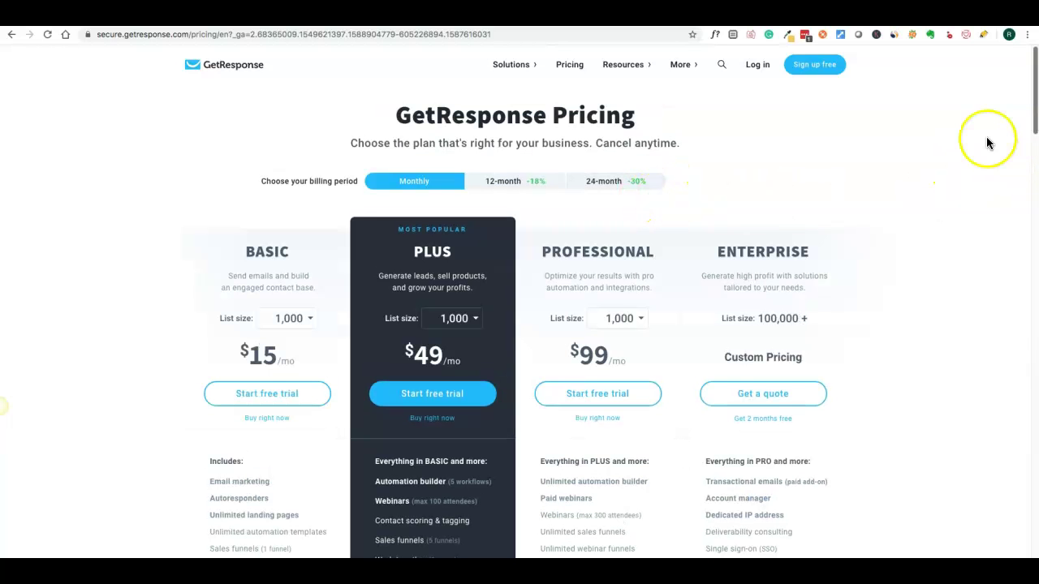
scroll(111, 466, down, 1)
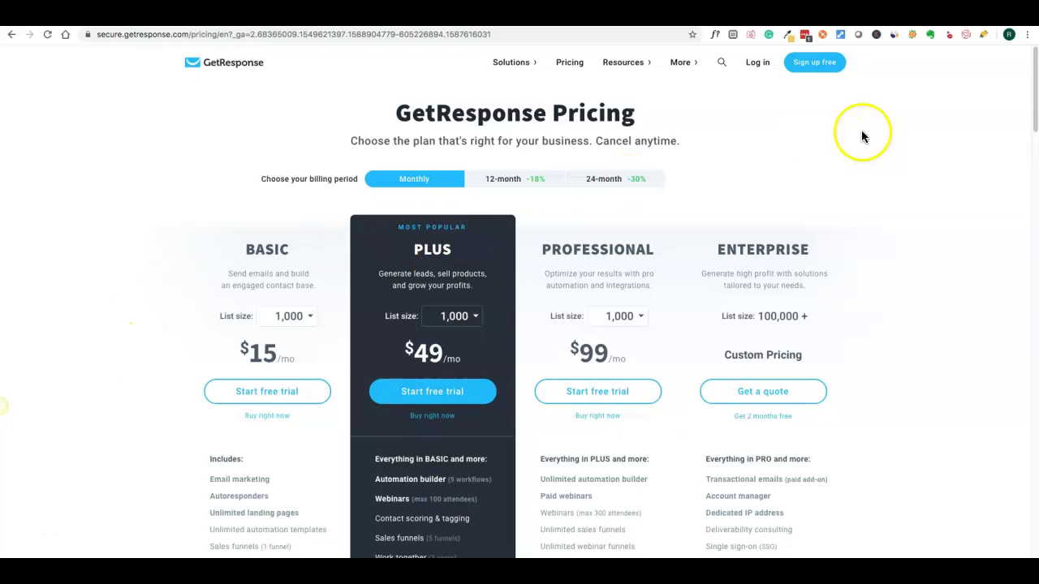
click(820, 69)
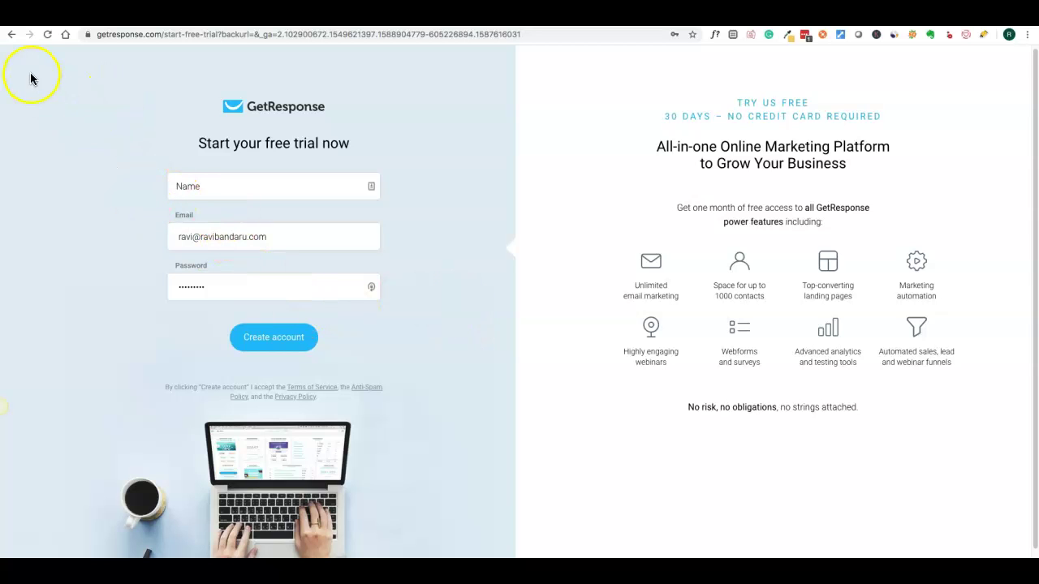
click(11, 34)
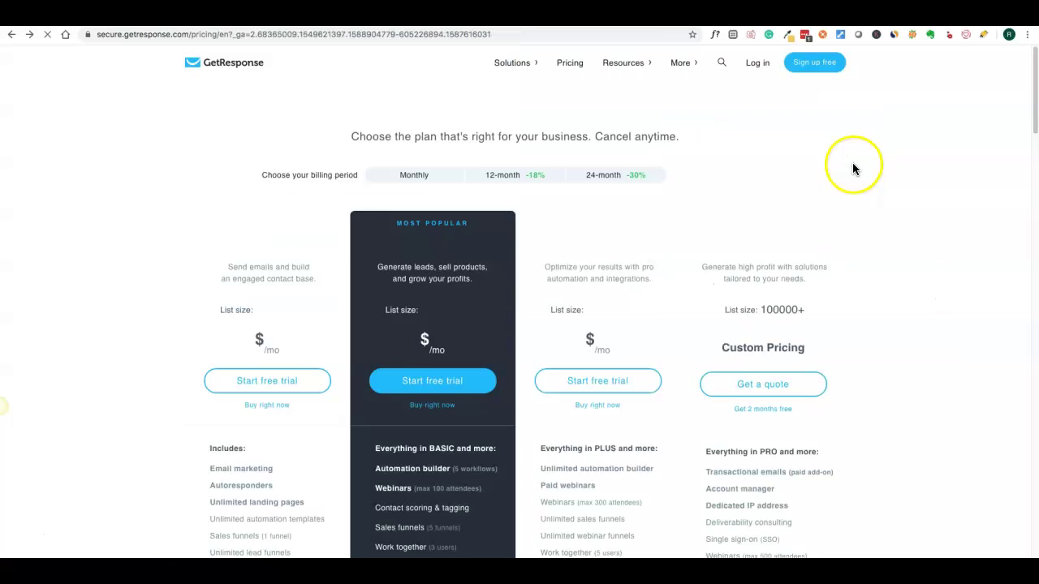
Log in to reach the account dashboard showing Quick actions and funnel stats.
click(757, 65)
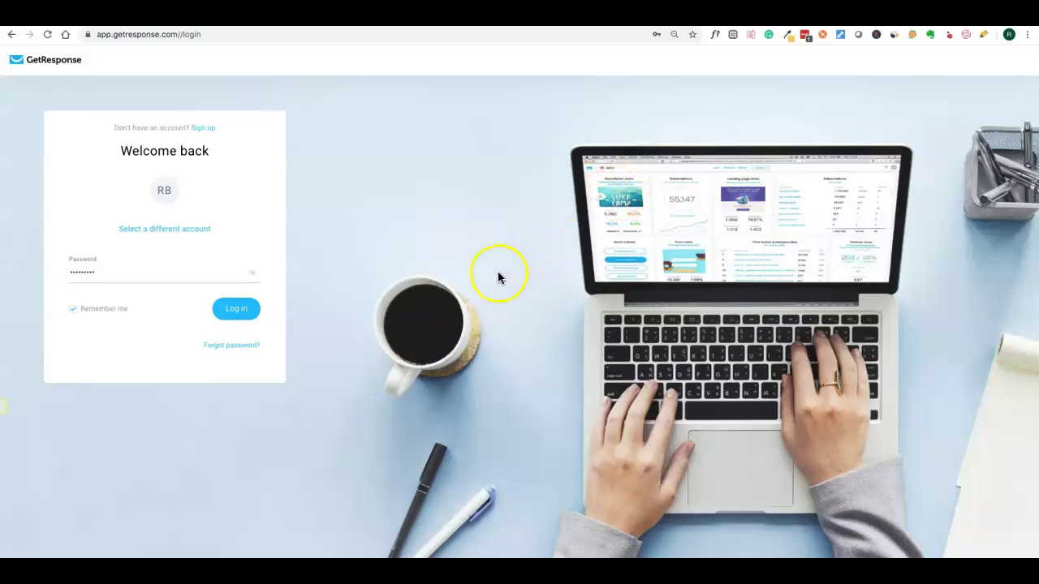
click(235, 307)
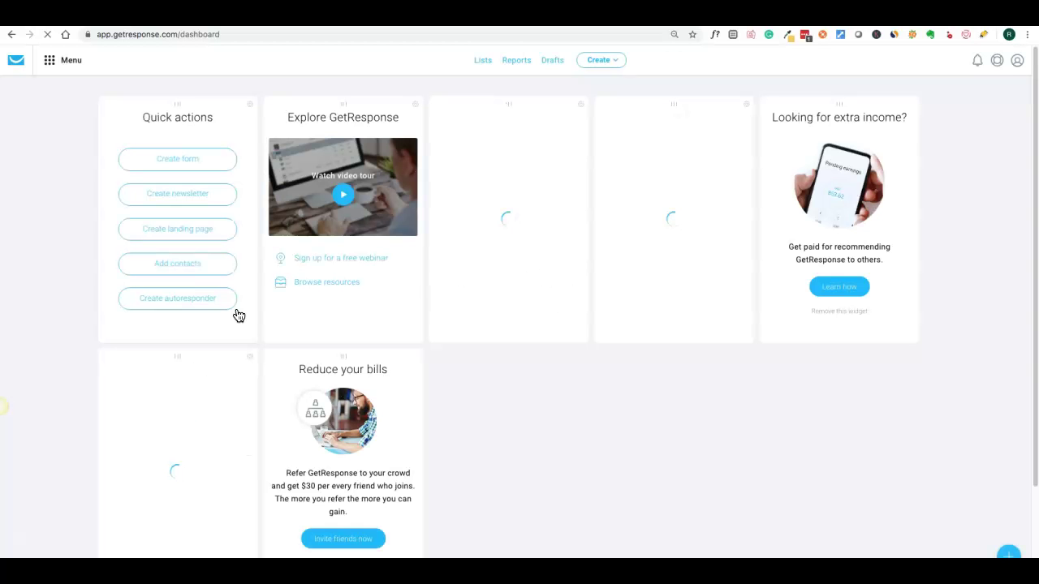
click(235, 317)
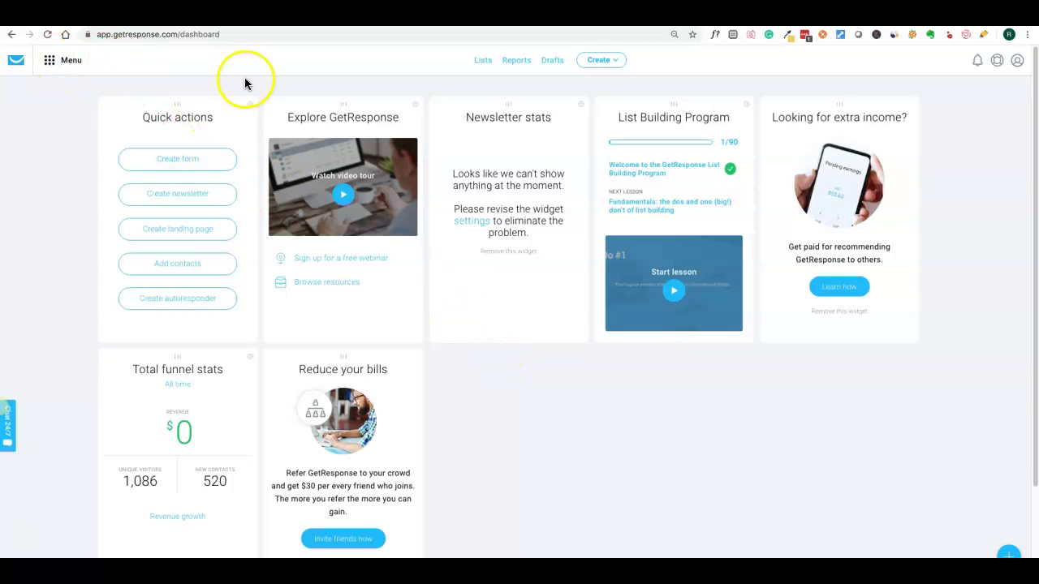
click(49, 62)
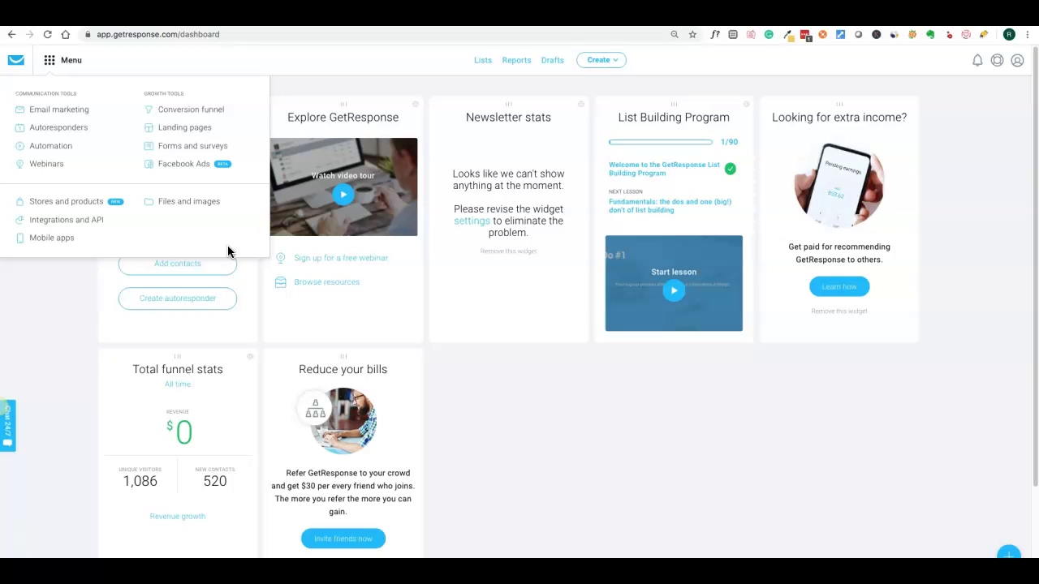
click(559, 373)
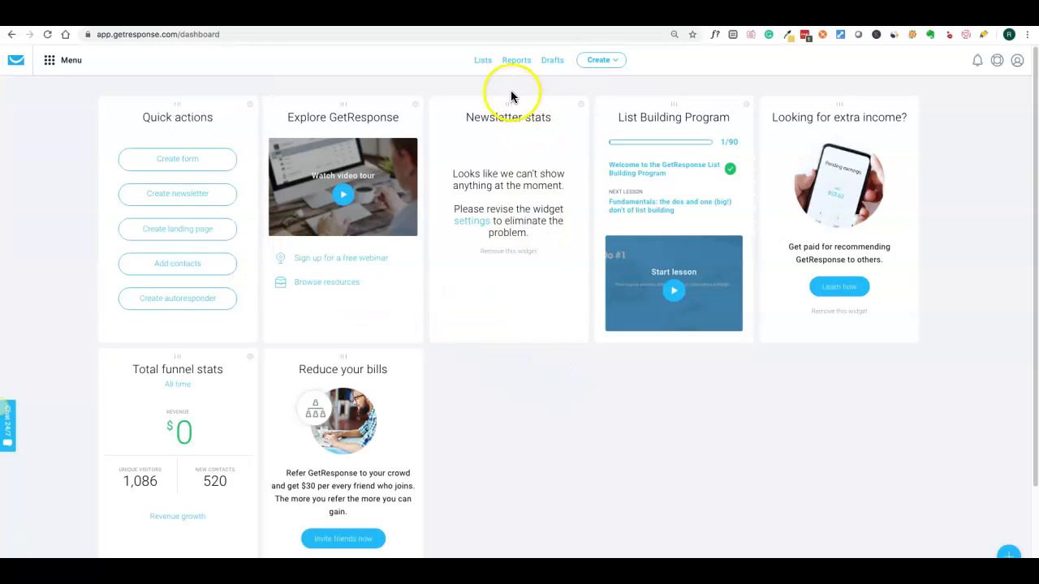
click(482, 61)
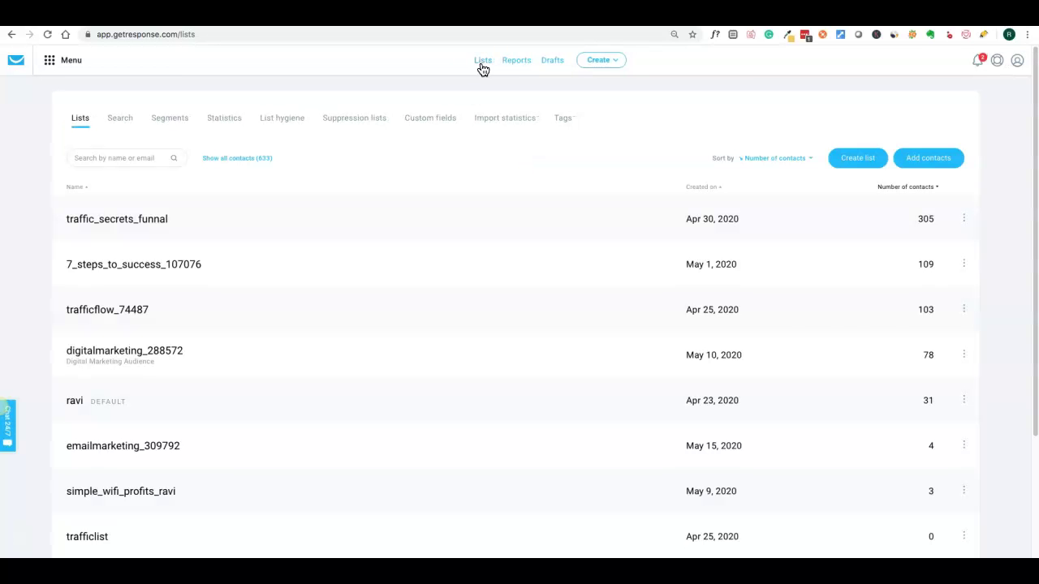
Start a new contact list and submit a mixed-case name beginning 'MyEma'.
drag(1031, 317, 1023, 255)
mouse_move(964, 217)
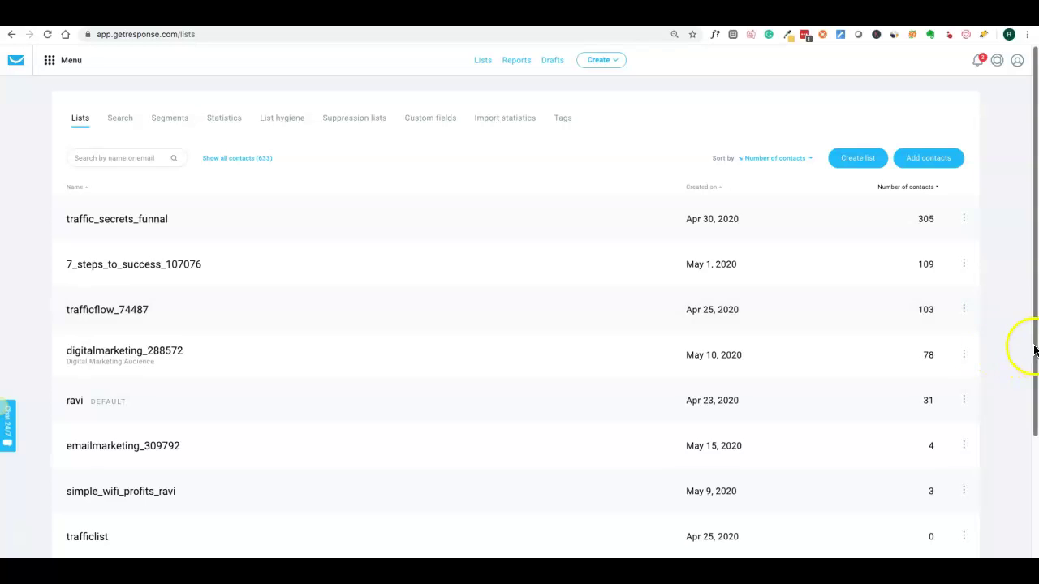
drag(1034, 348, 1022, 267)
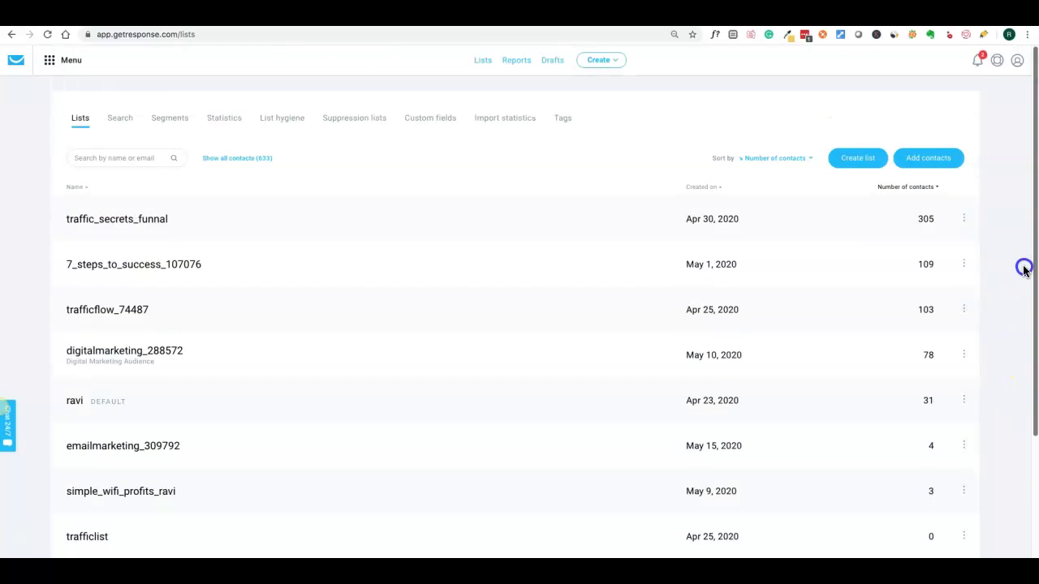
click(858, 165)
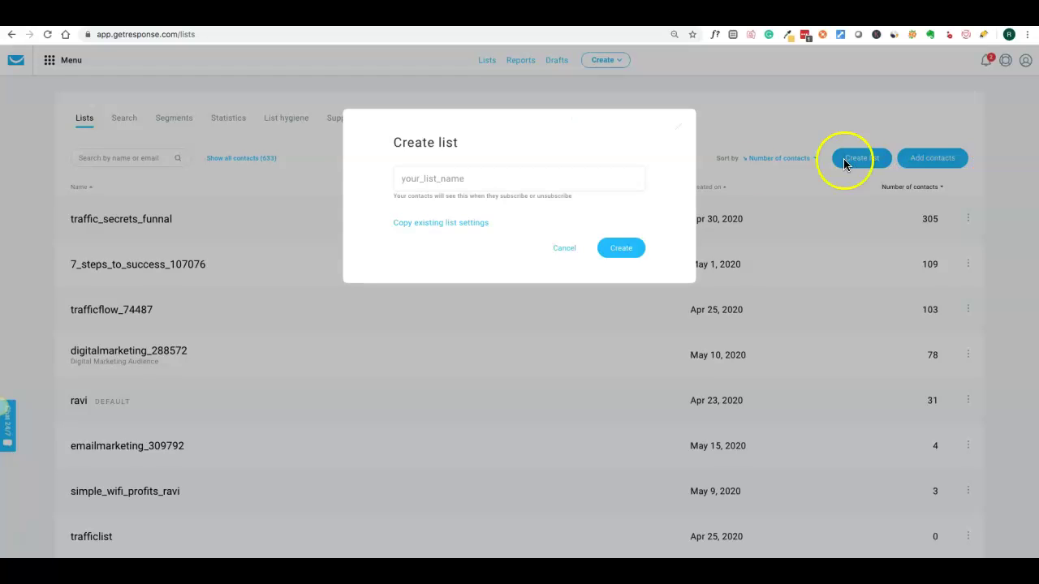
click(514, 184)
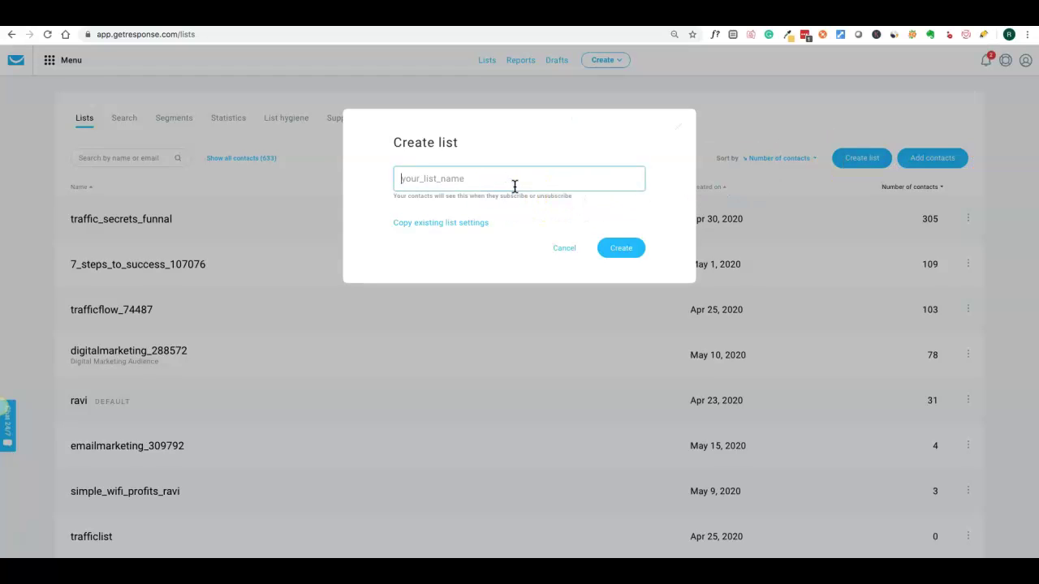
text(MyEmaillist)
click(625, 252)
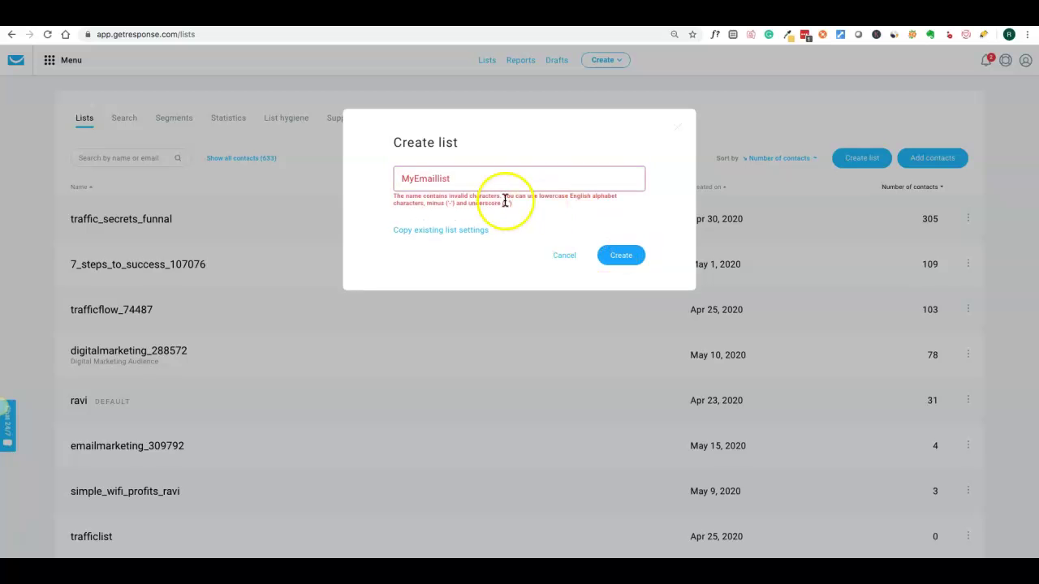
Replace the rejected name with the lowercase, unique 'myemaillisttest' and create the list.
click(493, 178)
drag(460, 176, 339, 166)
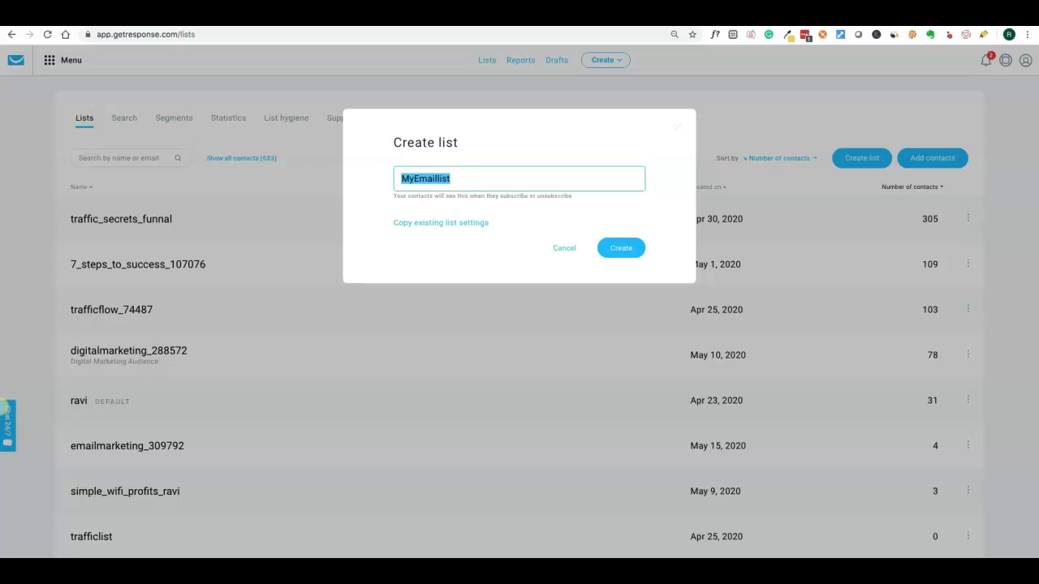
text(mye)
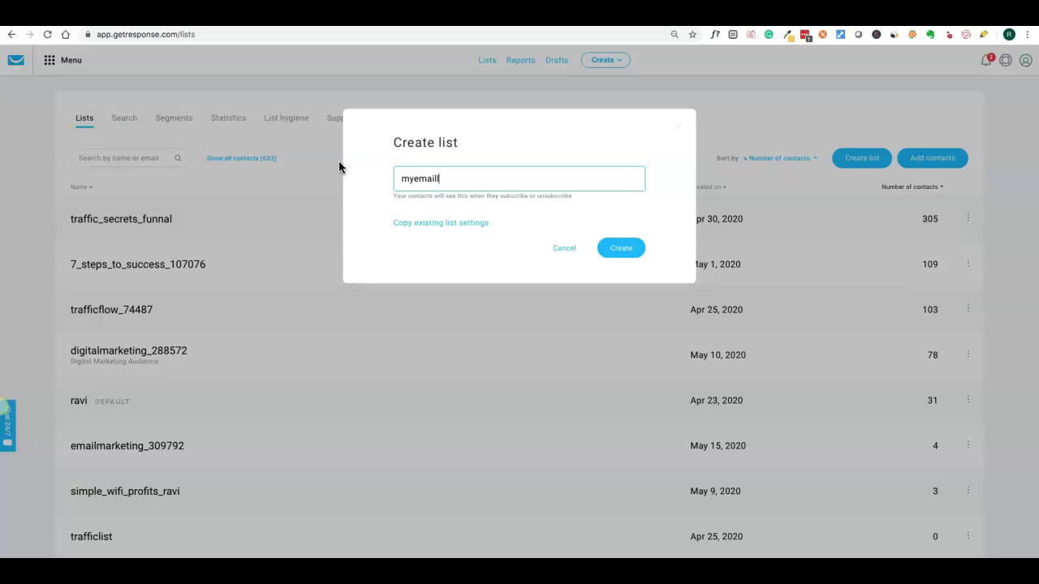
click(621, 248)
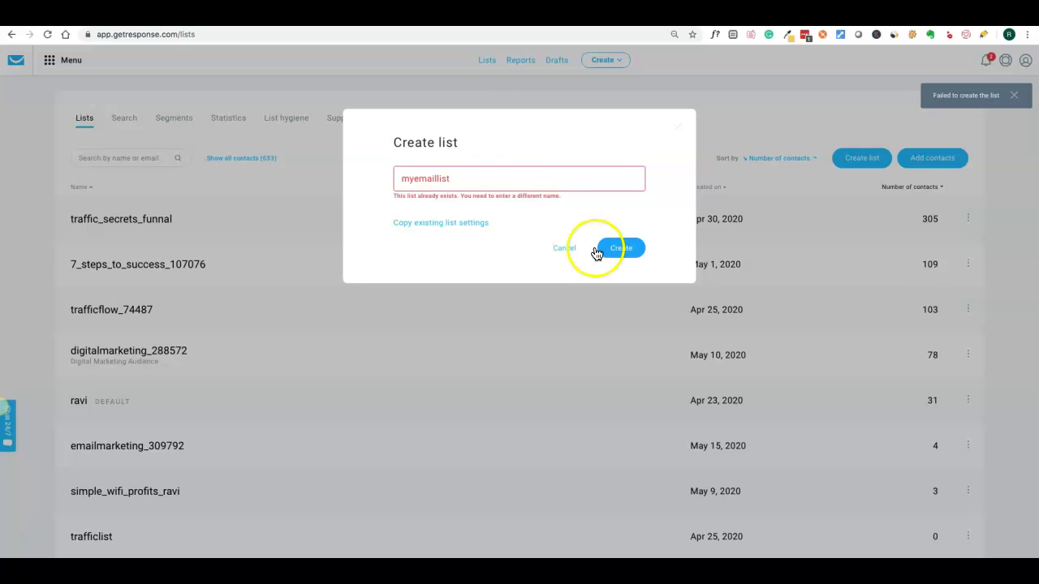
click(479, 179)
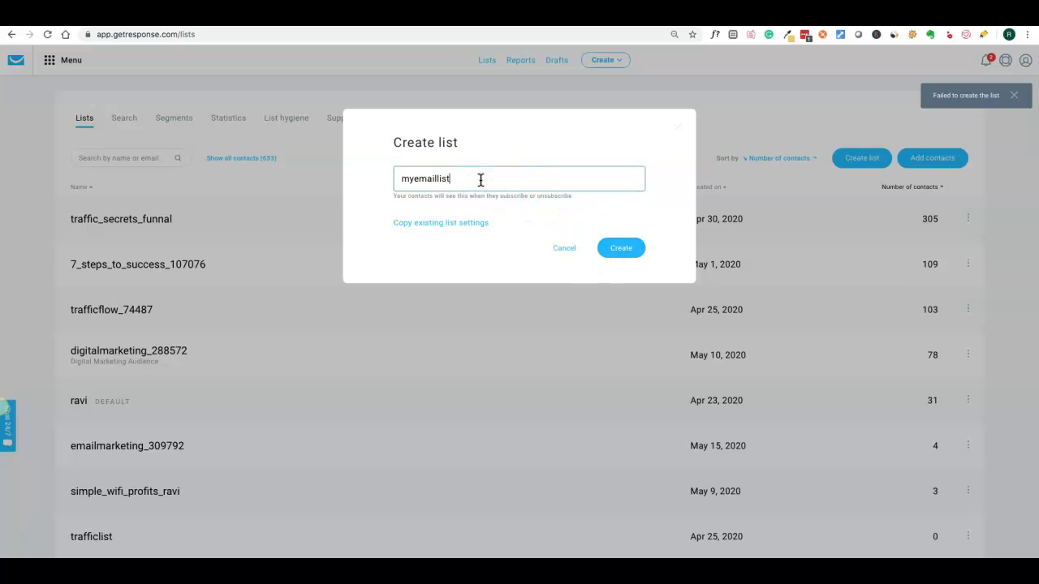
click(622, 247)
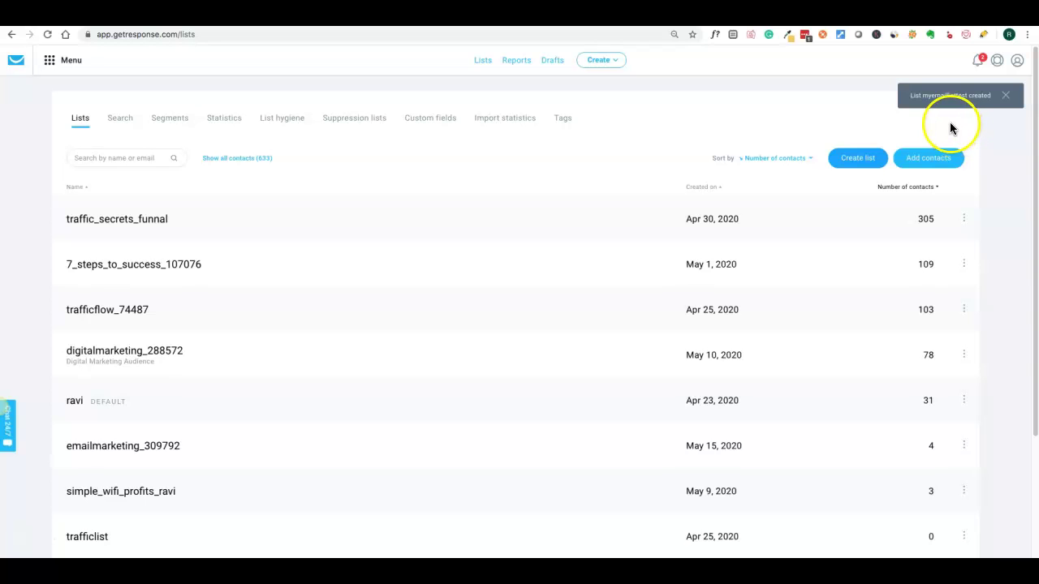
Choose Add contacts from the myemaillisttest row's three-dot actions menu.
click(968, 263)
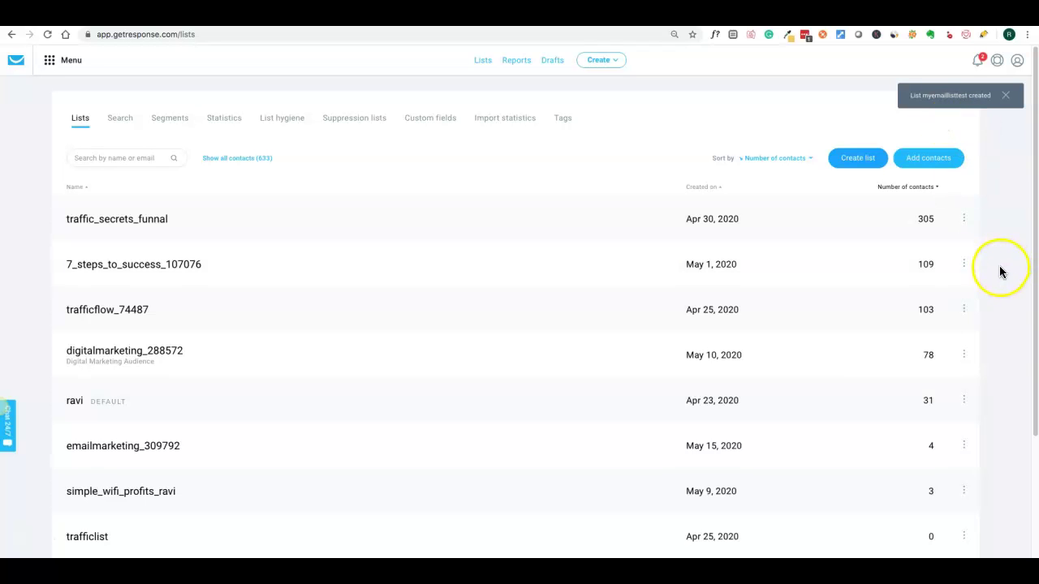
drag(1033, 234, 1033, 390)
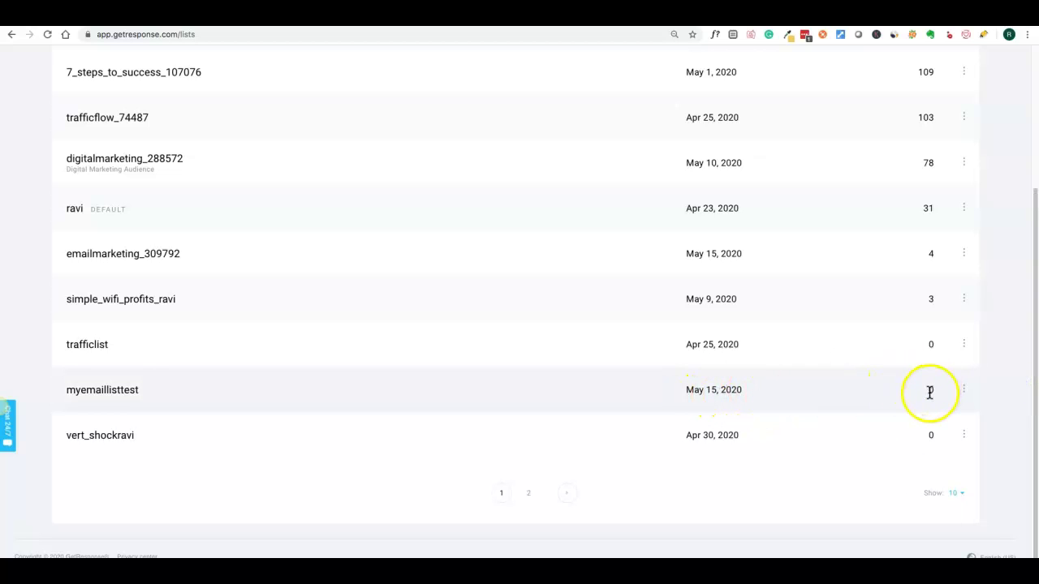
mouse_move(980, 395)
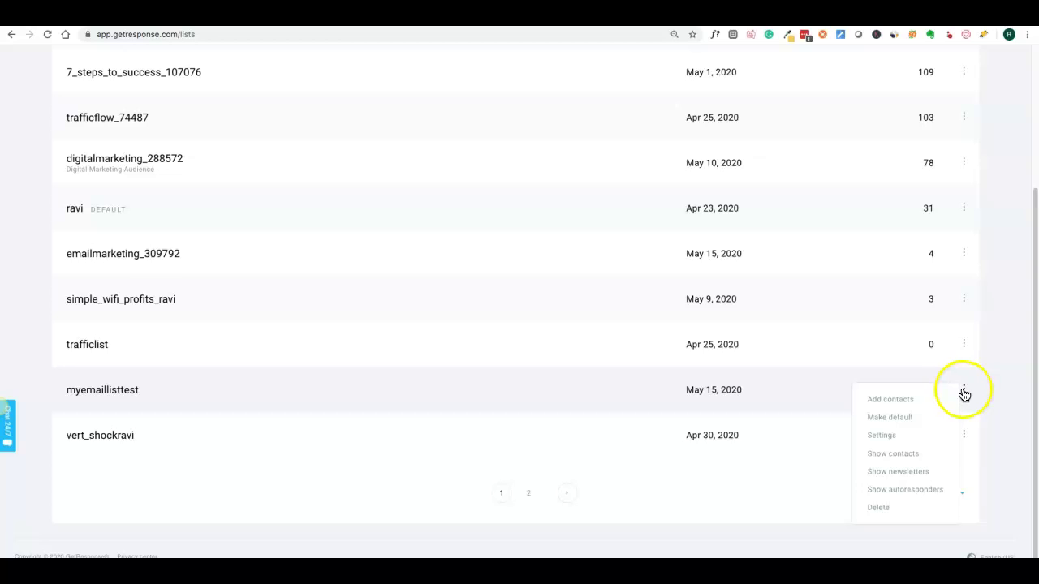
click(907, 400)
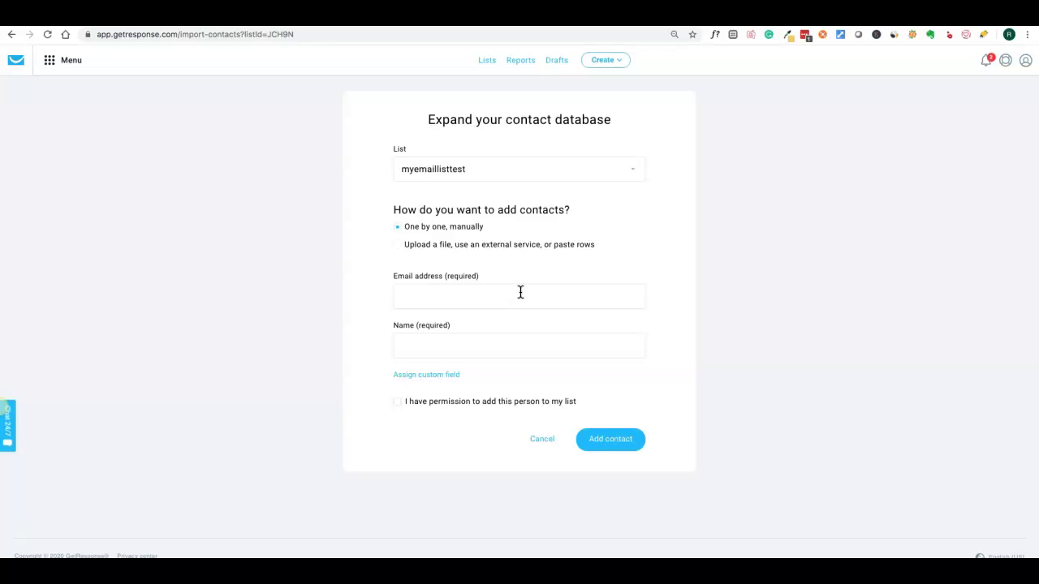
Select the 'Upload a file, use an external service, or paste rows' import option.
click(397, 247)
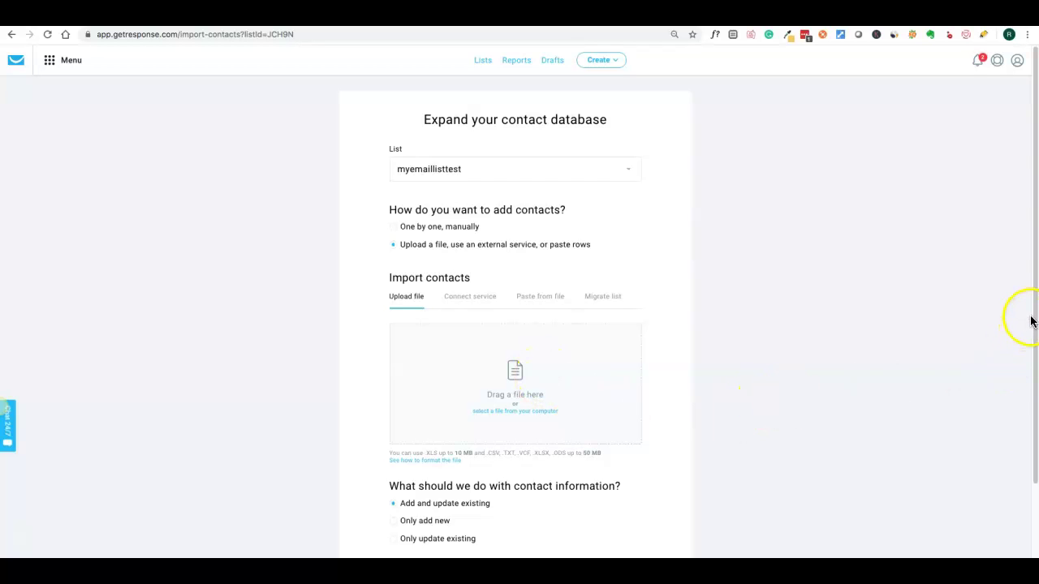
drag(1029, 352, 1028, 378)
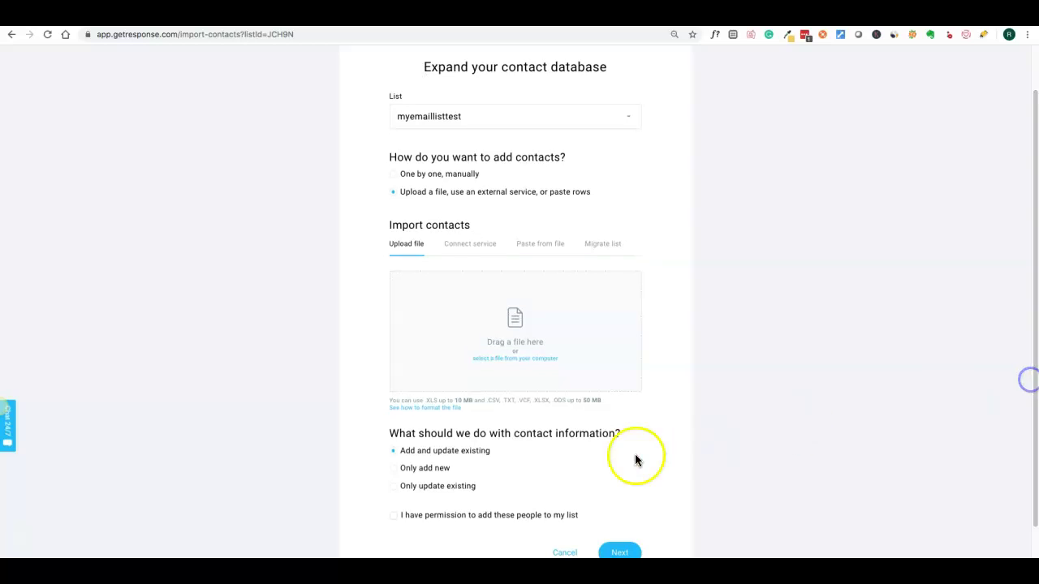
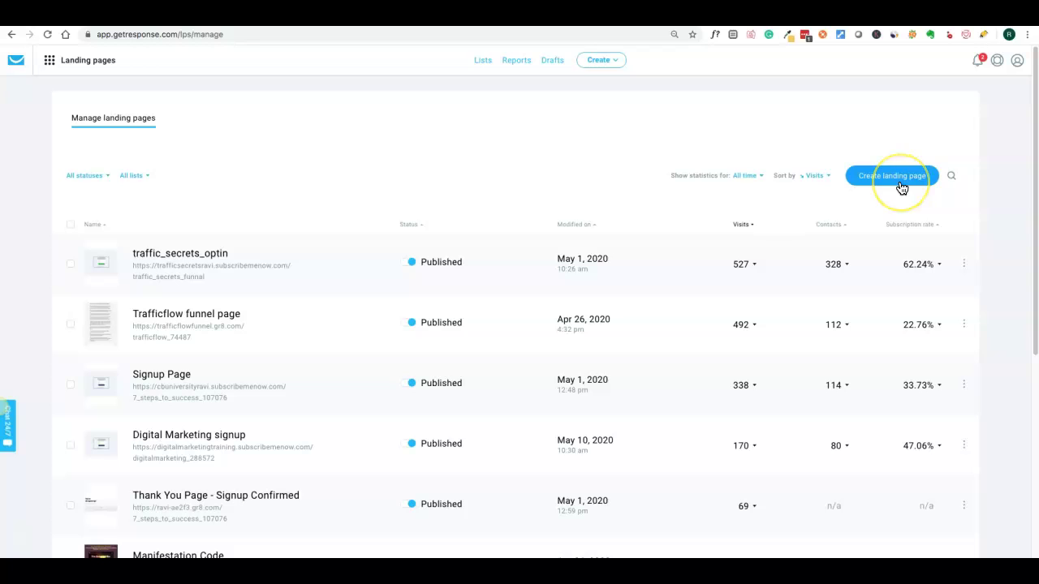
Start a new landing page and browse the General and sign-up template categories.
click(896, 180)
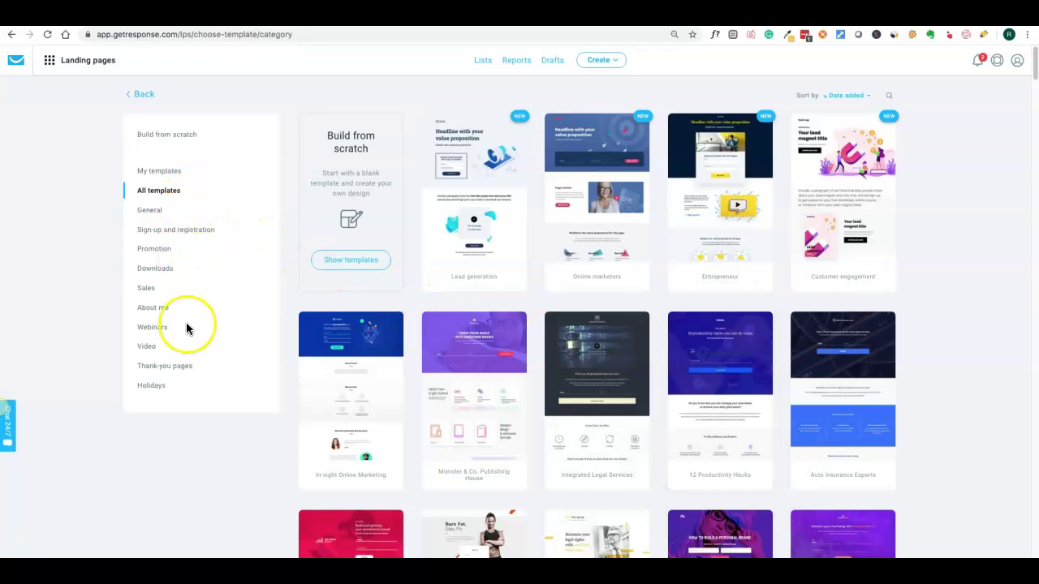
click(152, 210)
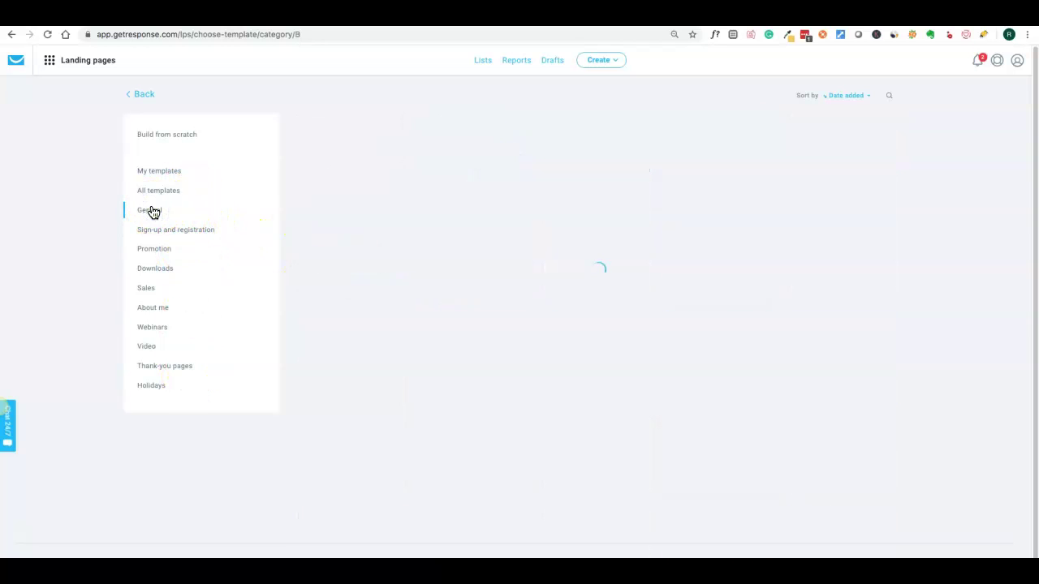
click(173, 230)
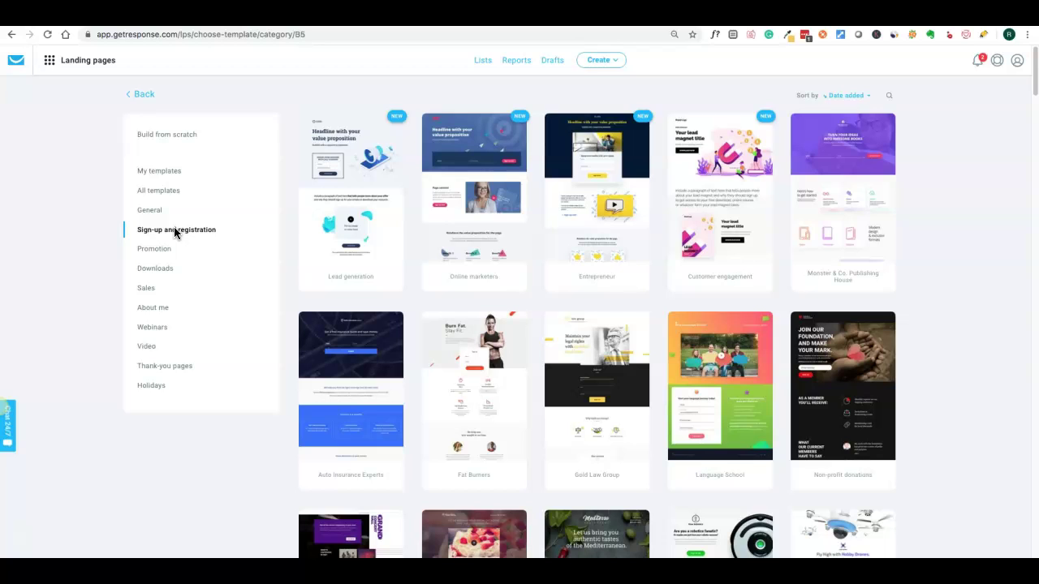
mouse_move(357, 189)
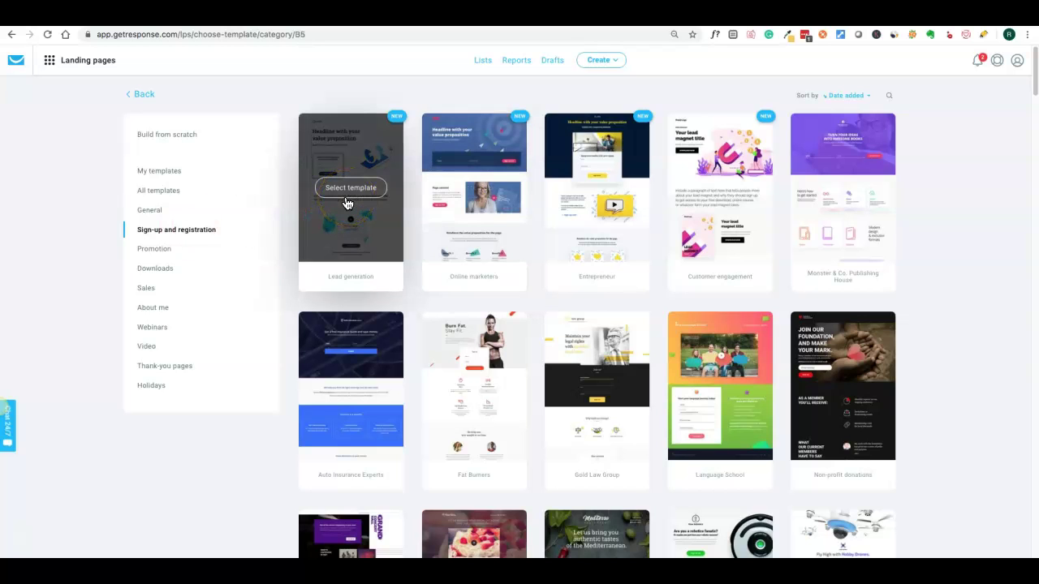
mouse_move(483, 216)
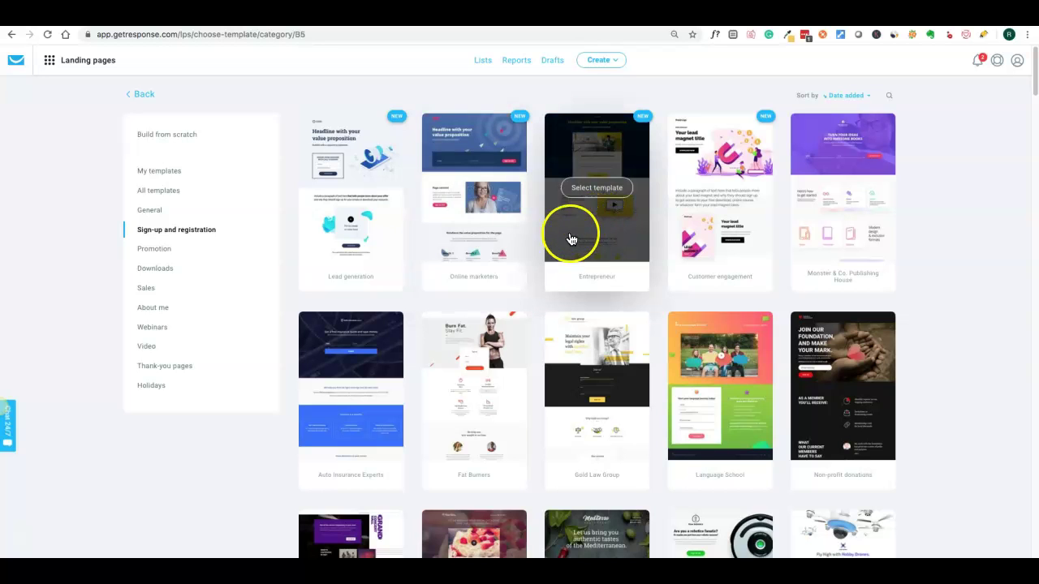
Browse the promotion, download, sales and webinar templates, then show the Build from scratch set.
click(158, 250)
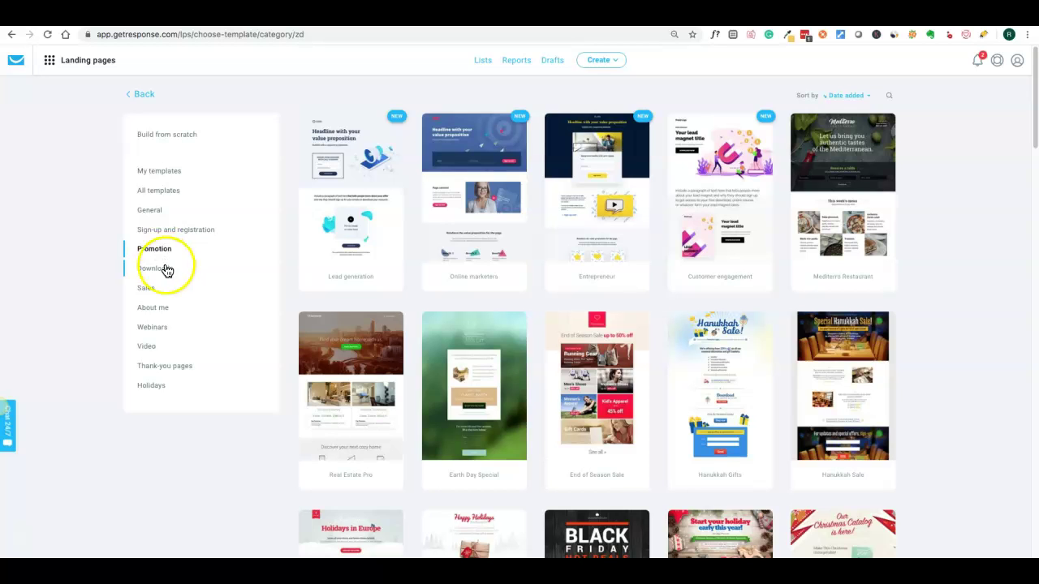
click(168, 272)
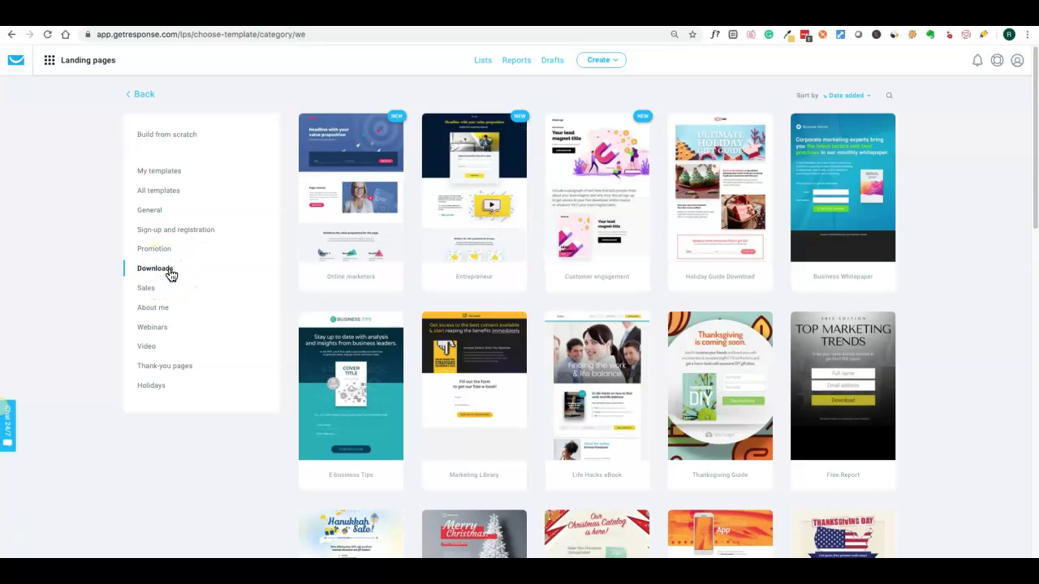
click(146, 288)
click(156, 329)
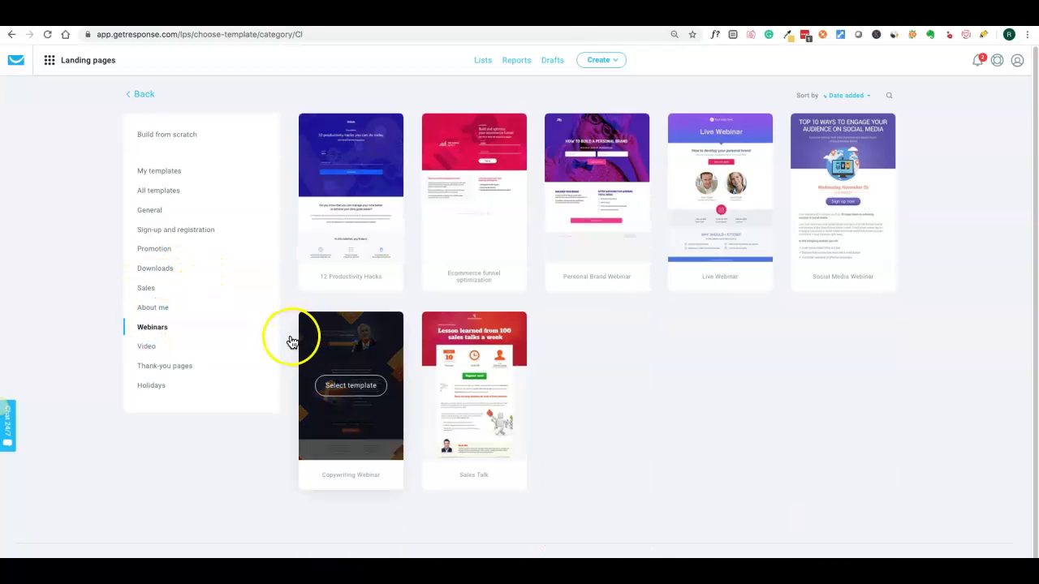
click(350, 193)
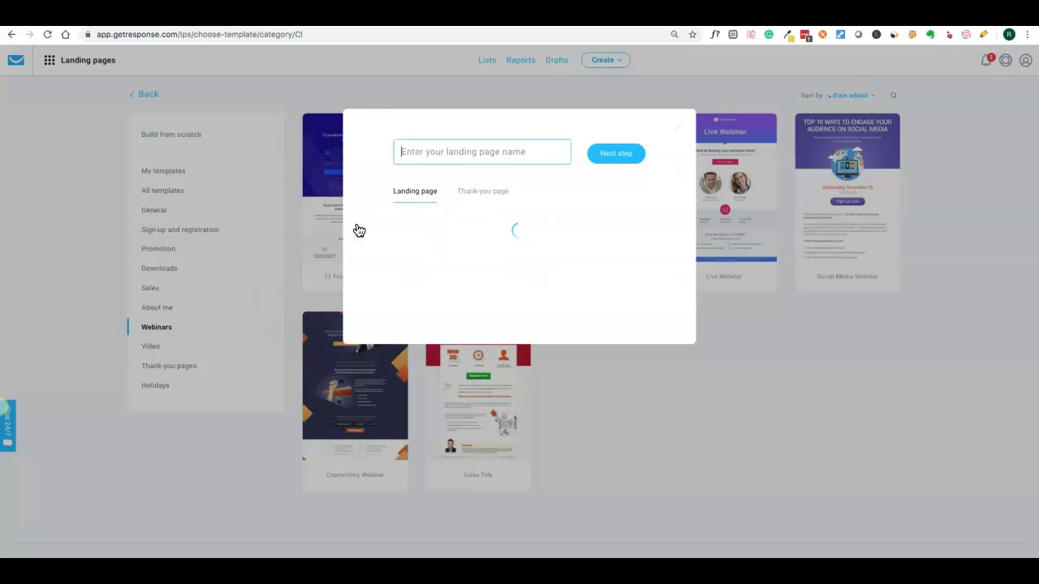
click(771, 314)
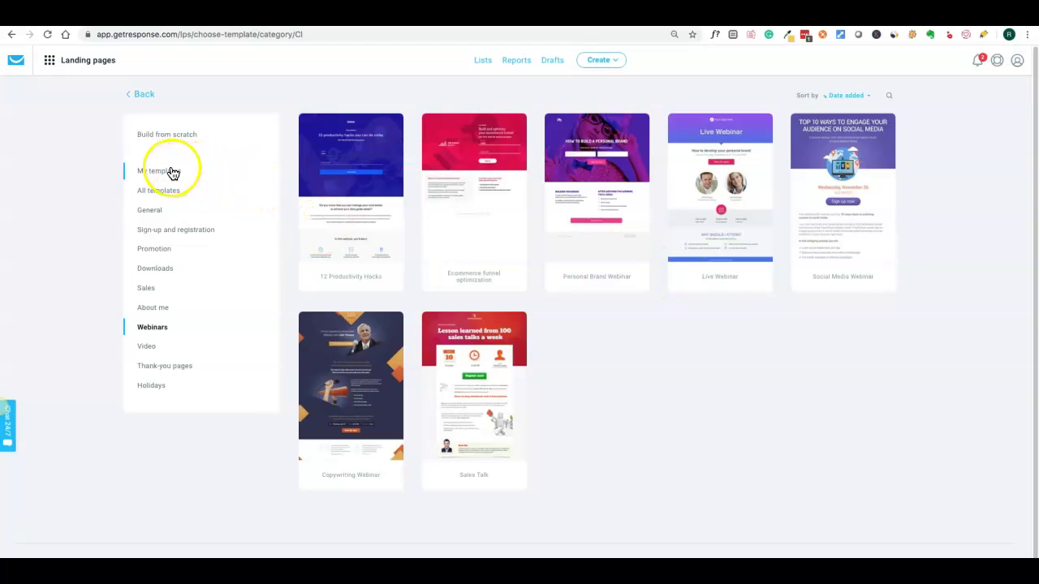
click(173, 142)
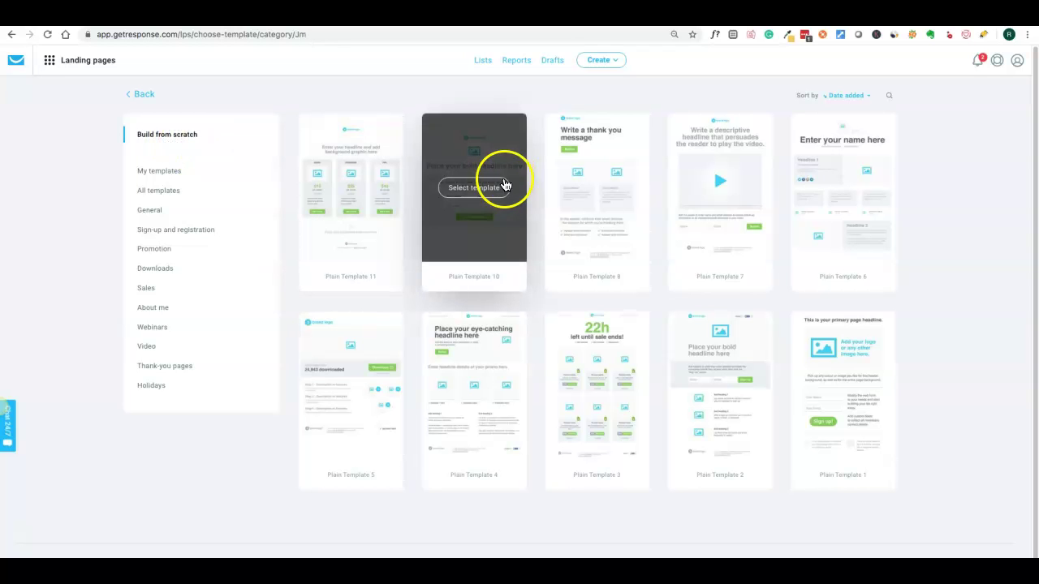
Pick Plain Template 10 and continue into the landing page editor.
click(484, 187)
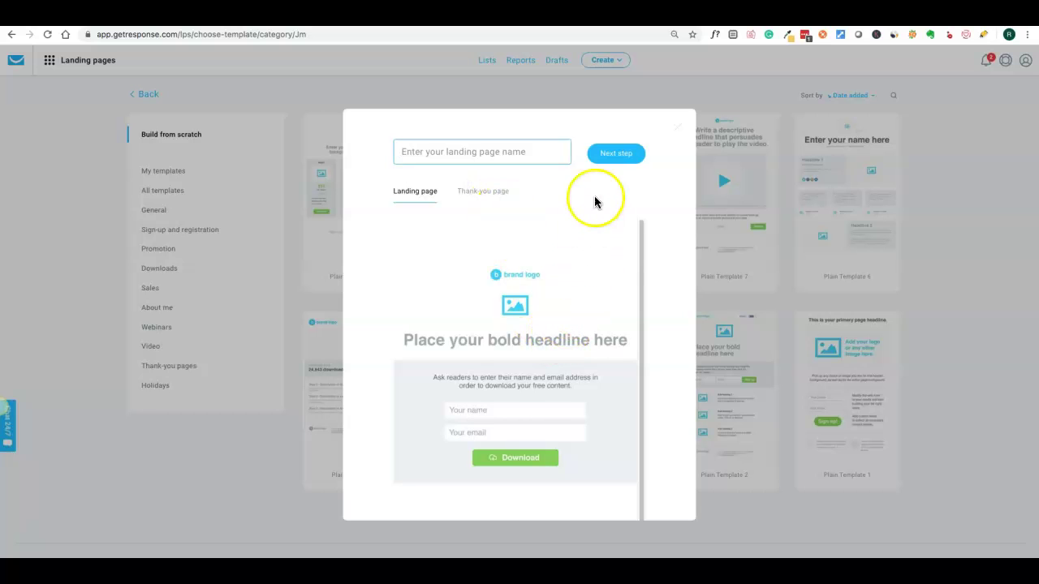
click(612, 153)
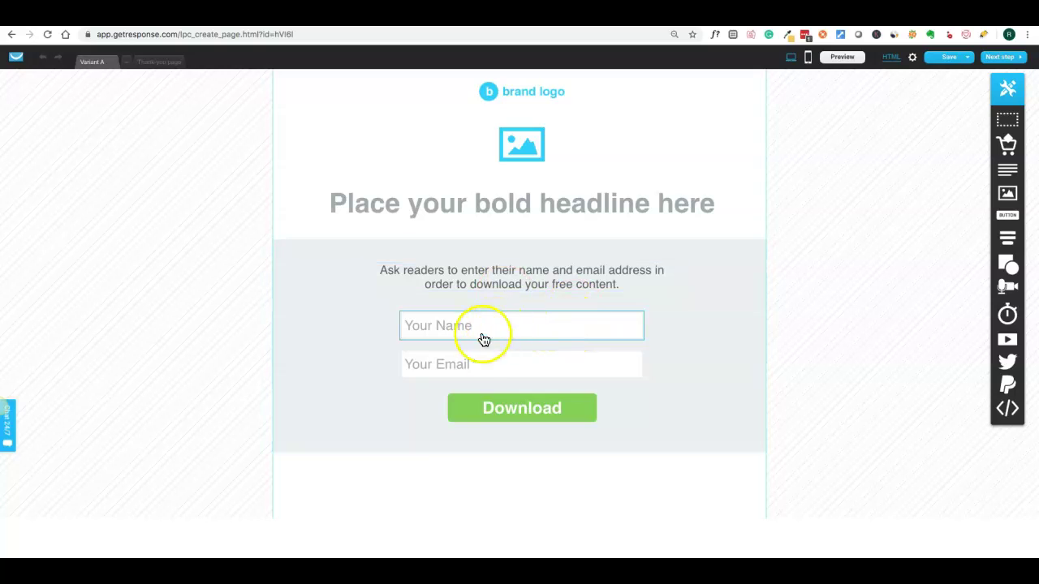
Relabel the form's Download button as Signup.
click(545, 412)
click(521, 410)
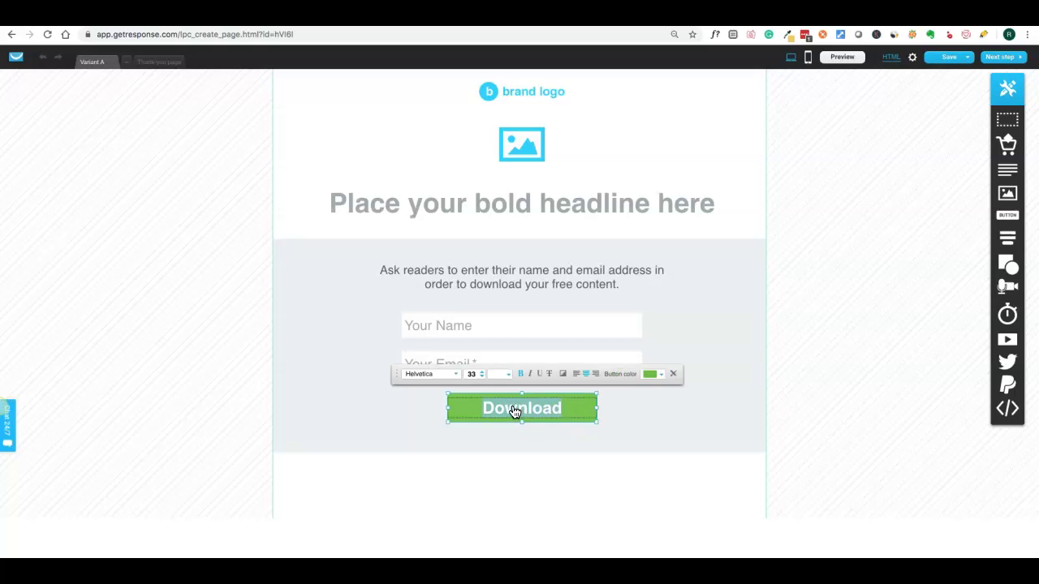
key(ctrl+a)
text(Si)
click(503, 327)
Change the headline to 'Subscribe to My NewLetter'.
click(510, 204)
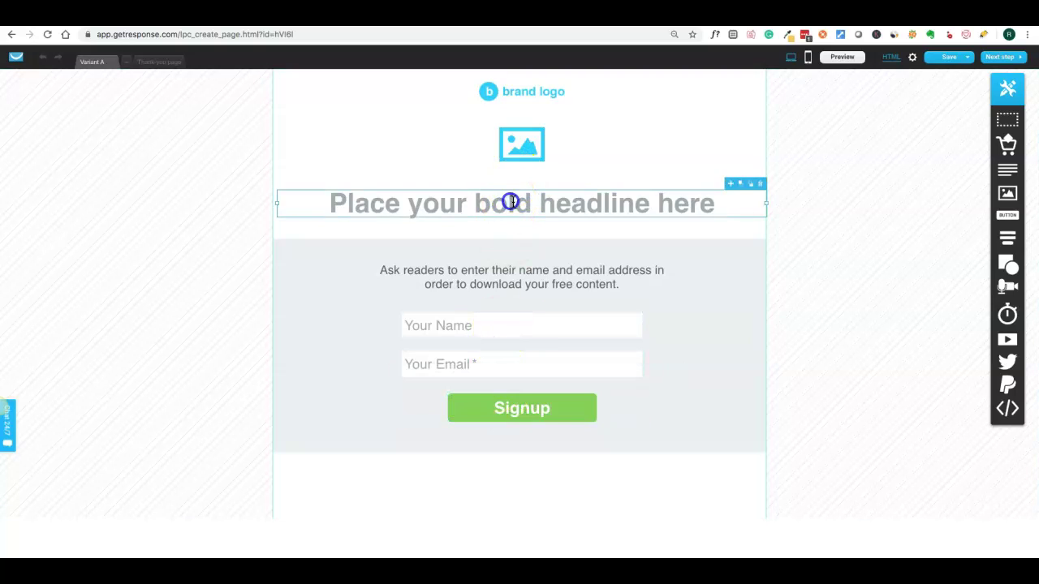
double_click(378, 202)
text(Sub)
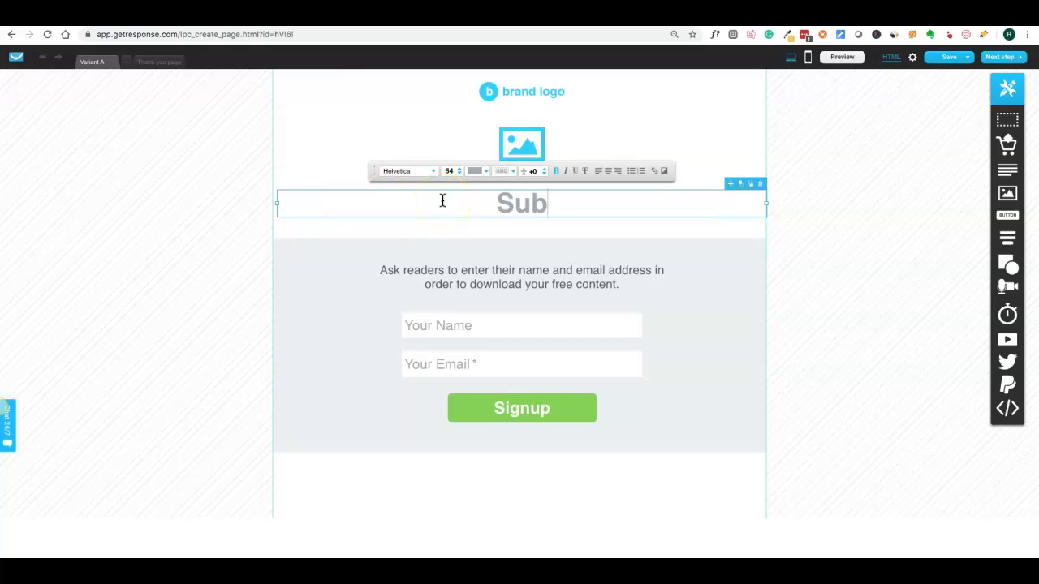
text(scri)
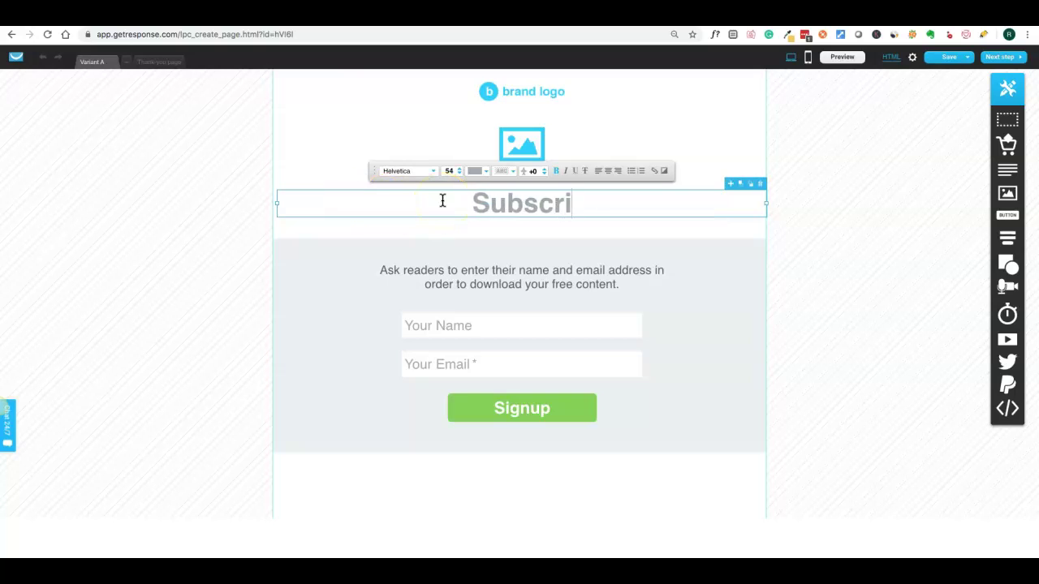
text(be to m)
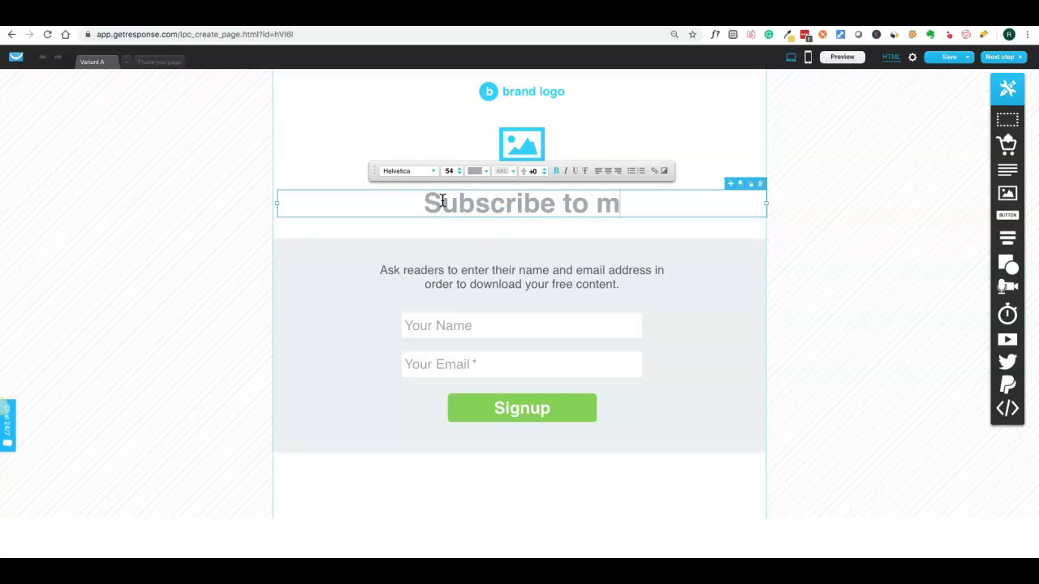
text(y NewL)
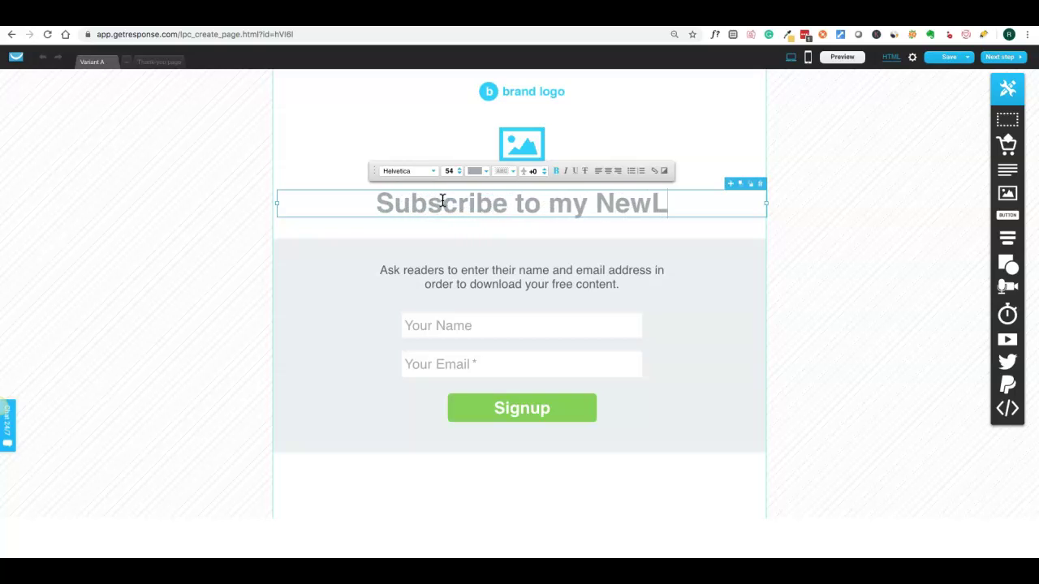
text(etter)
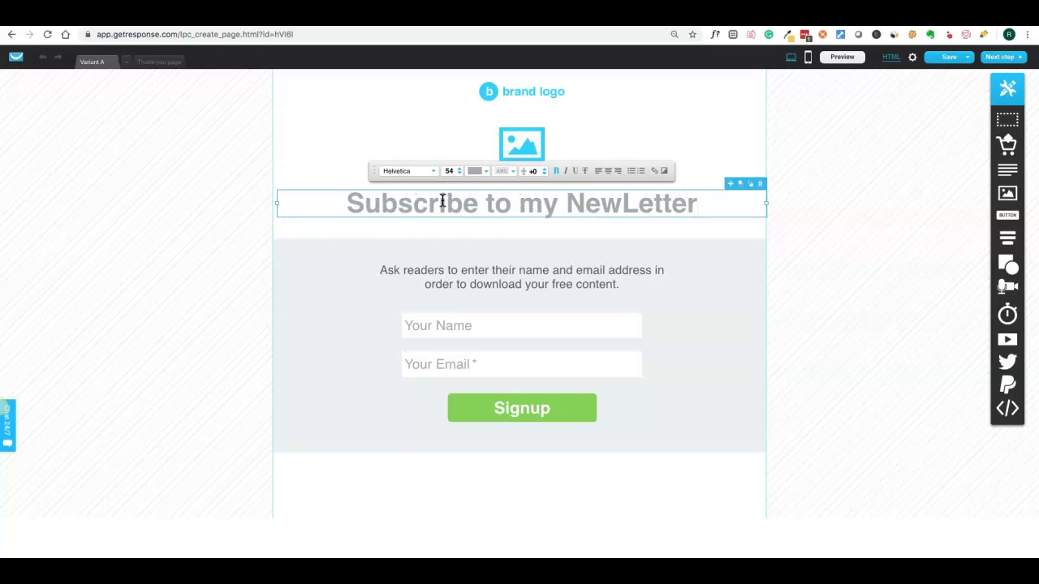
click(538, 205)
key(BackSpace)
text(M)
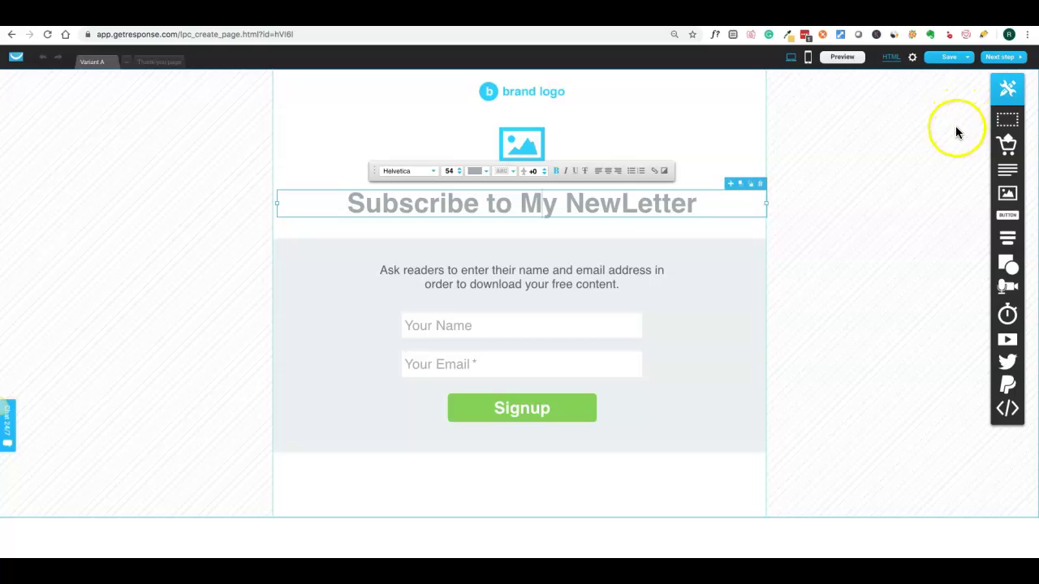
Create the mobile version, make the section taller and shift the form, headline, image and logo down.
click(808, 57)
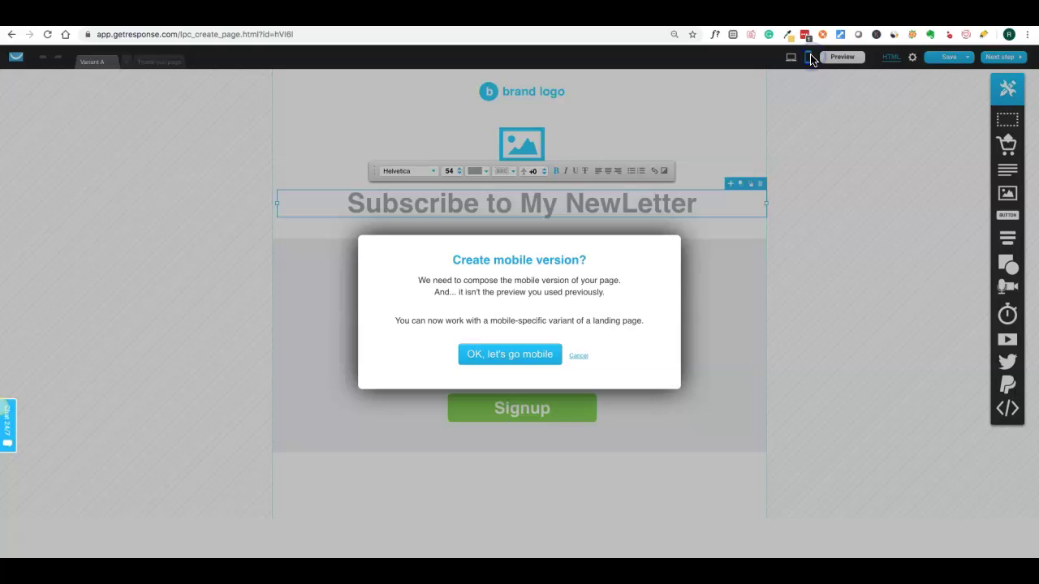
click(509, 355)
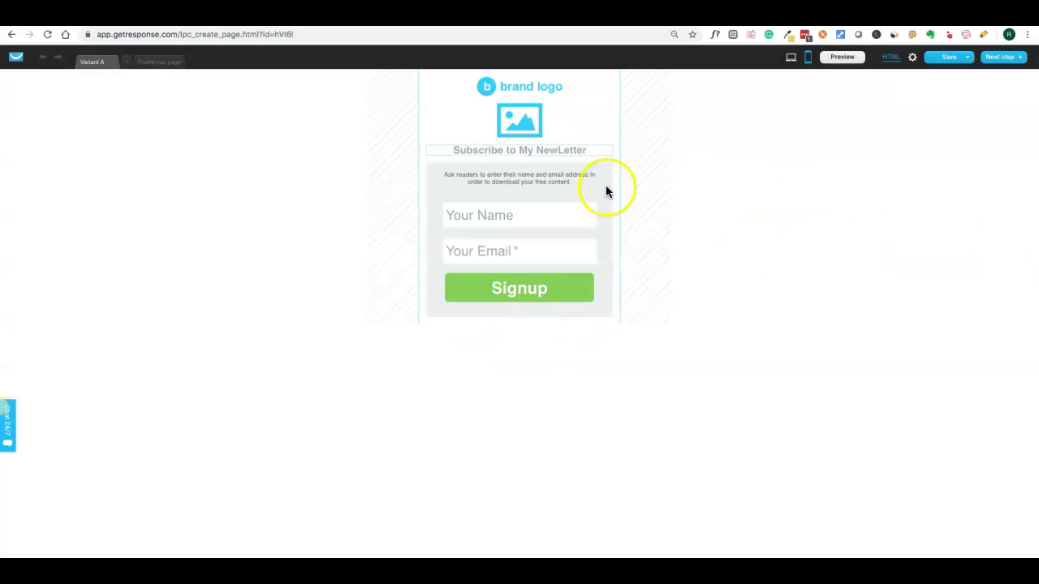
click(642, 281)
drag(517, 326, 524, 446)
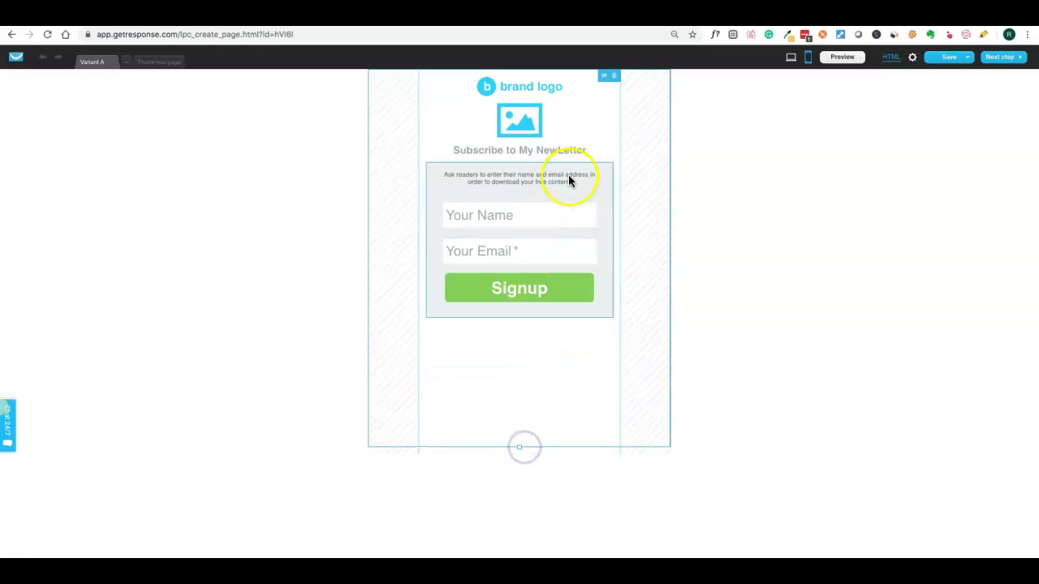
drag(605, 168, 603, 203)
drag(565, 152, 563, 176)
drag(525, 127, 525, 138)
drag(525, 86, 524, 93)
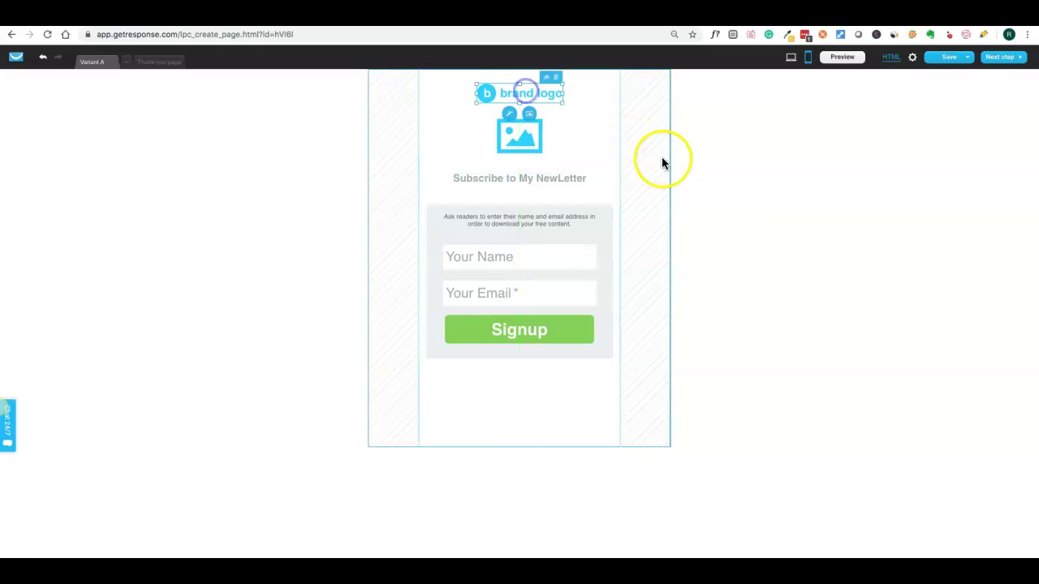
Advance past the thank-you page to the landing page settings.
click(1001, 57)
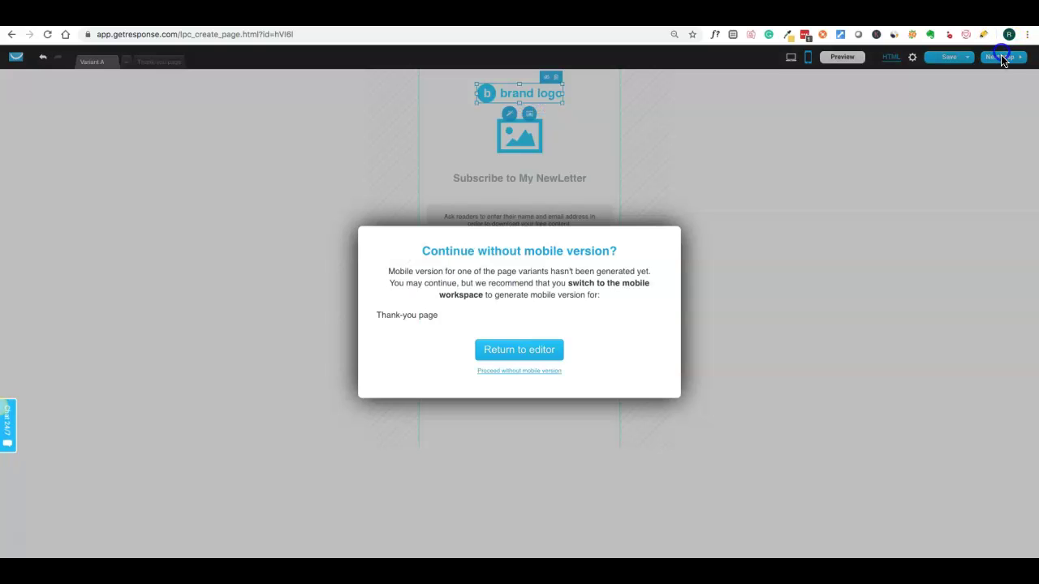
click(516, 351)
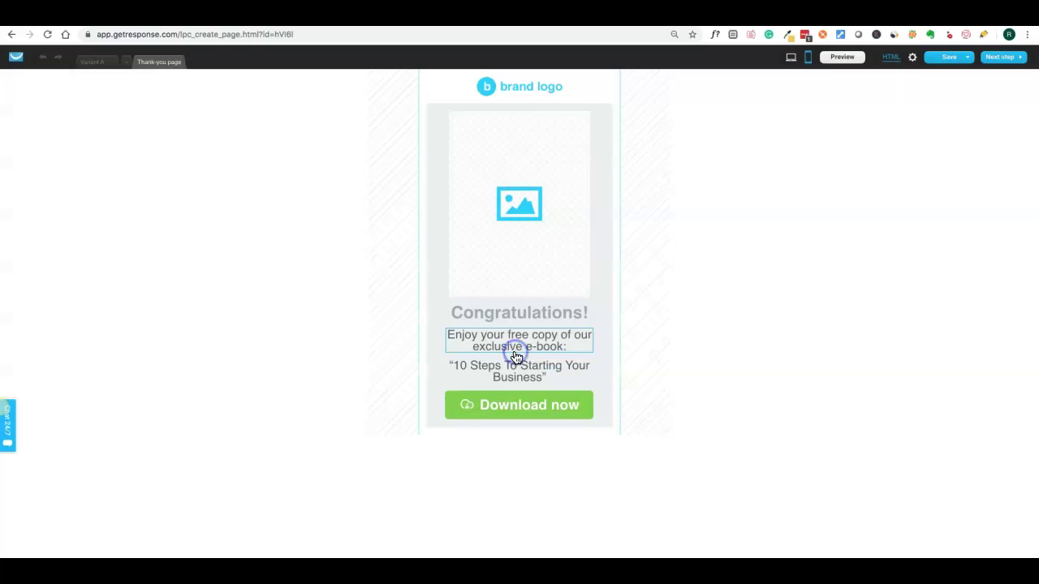
click(1006, 59)
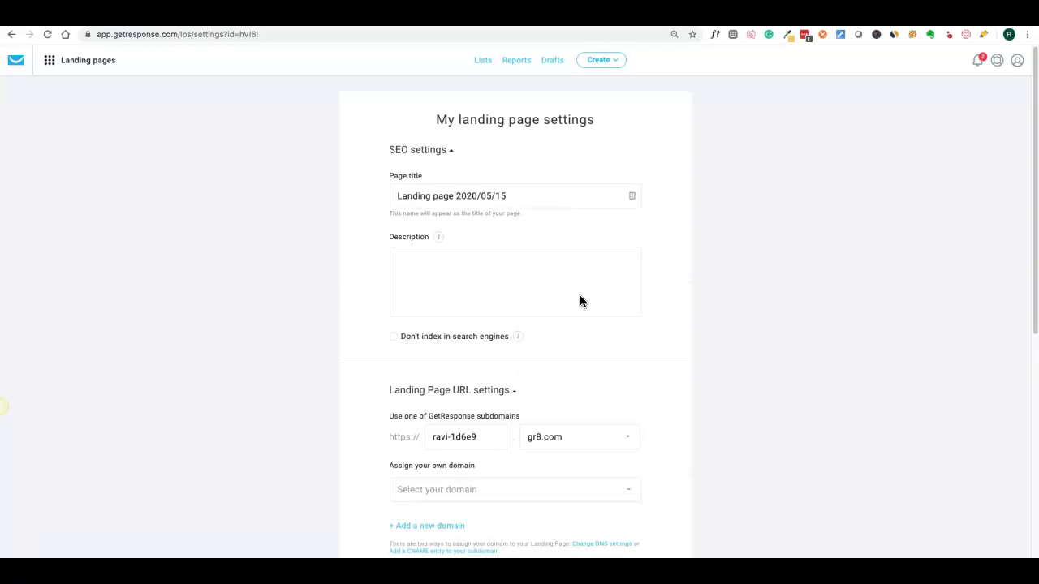
Set the page title to 'Newletters Signup Page'.
click(555, 247)
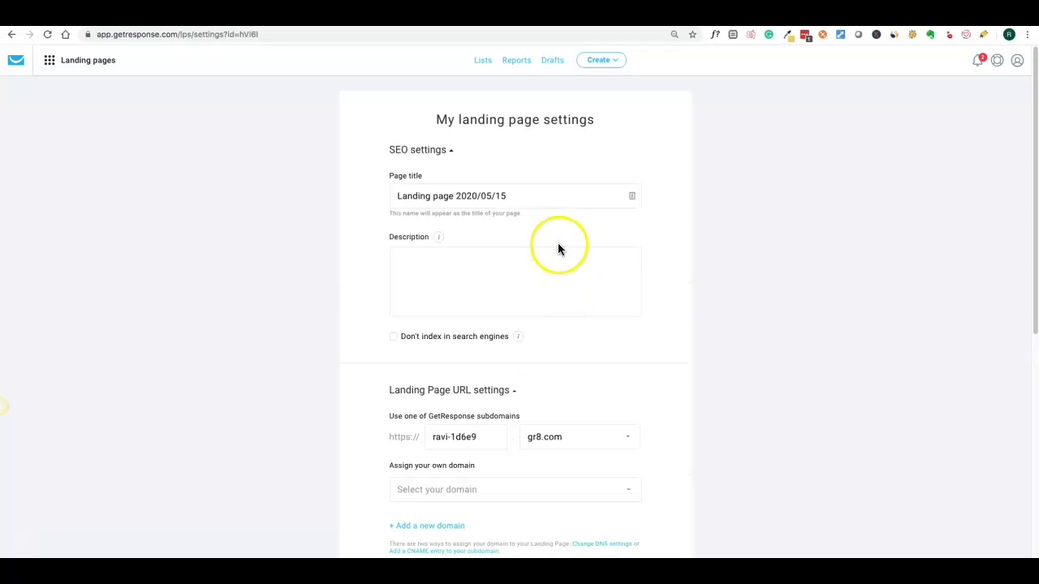
click(536, 280)
drag(524, 194, 368, 197)
text(S)
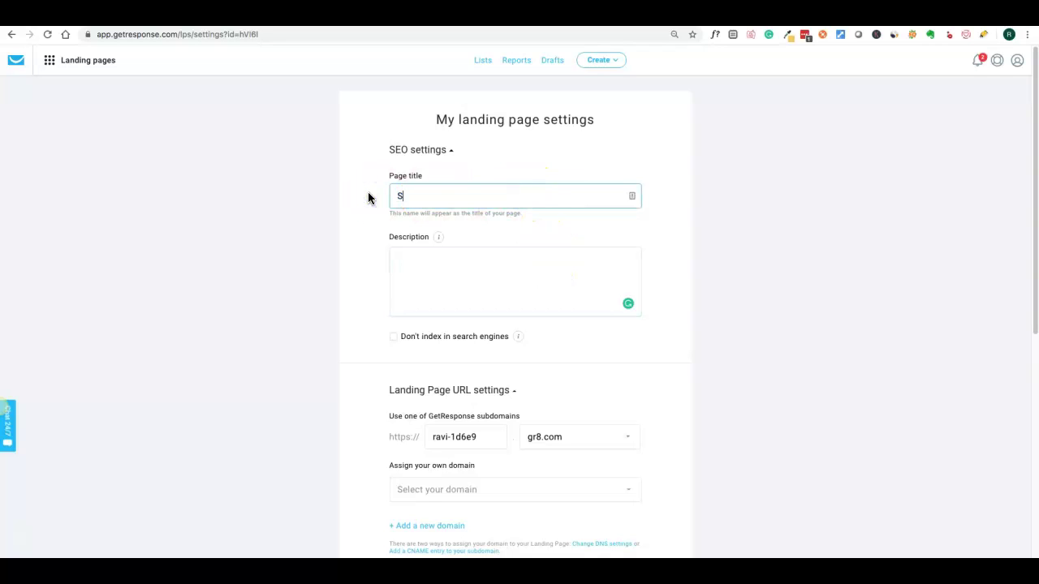
text(ig)
key(BackSpace)
key(BackSpace)
key(BackSpace)
text(Newletters Sing)
key(BackSpace)
key(BackSpace)
text(gnup Page)
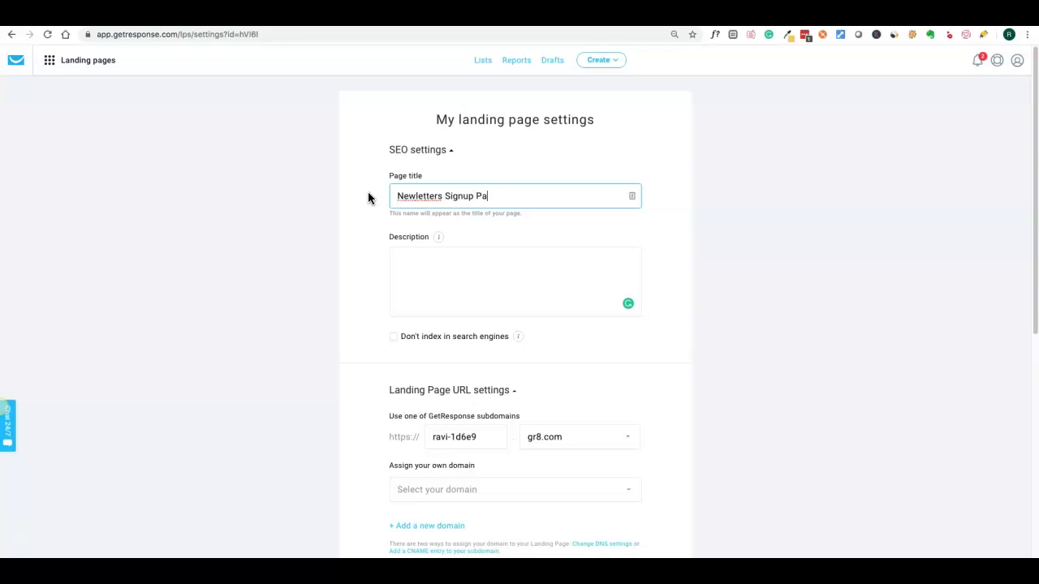
Copy the page title into the description field.
click(492, 282)
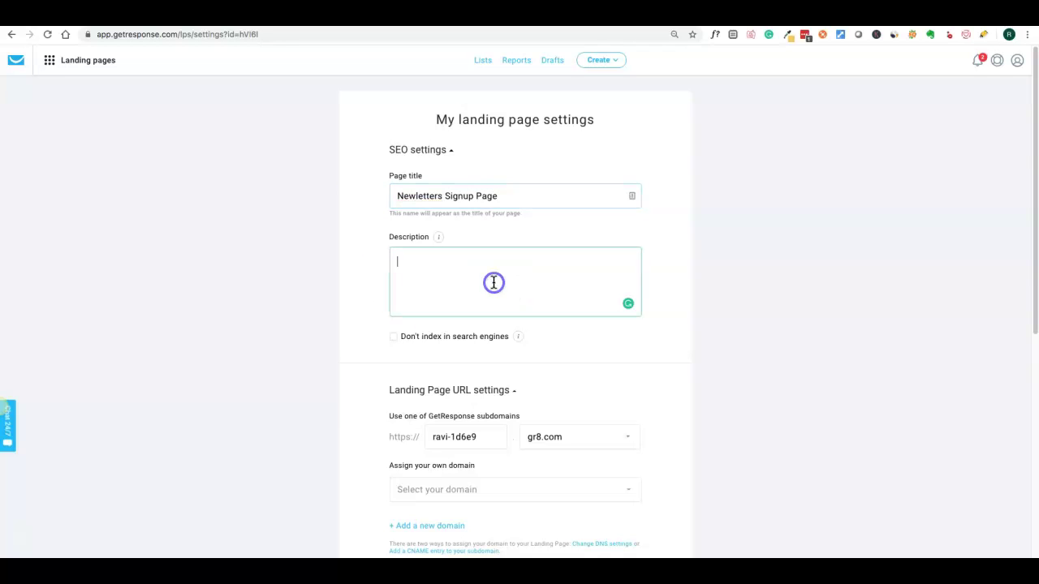
drag(512, 198, 378, 196)
key(ctrl+c)
click(513, 280)
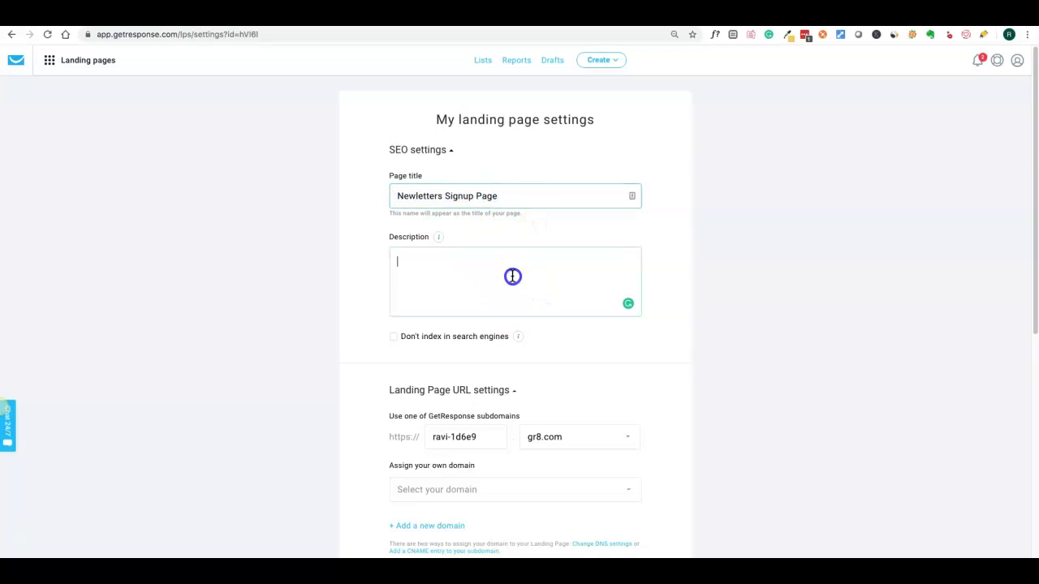
key(ctrl+v)
Set the page address to newsletter on the subscribemenow.com domain.
drag(487, 439, 425, 435)
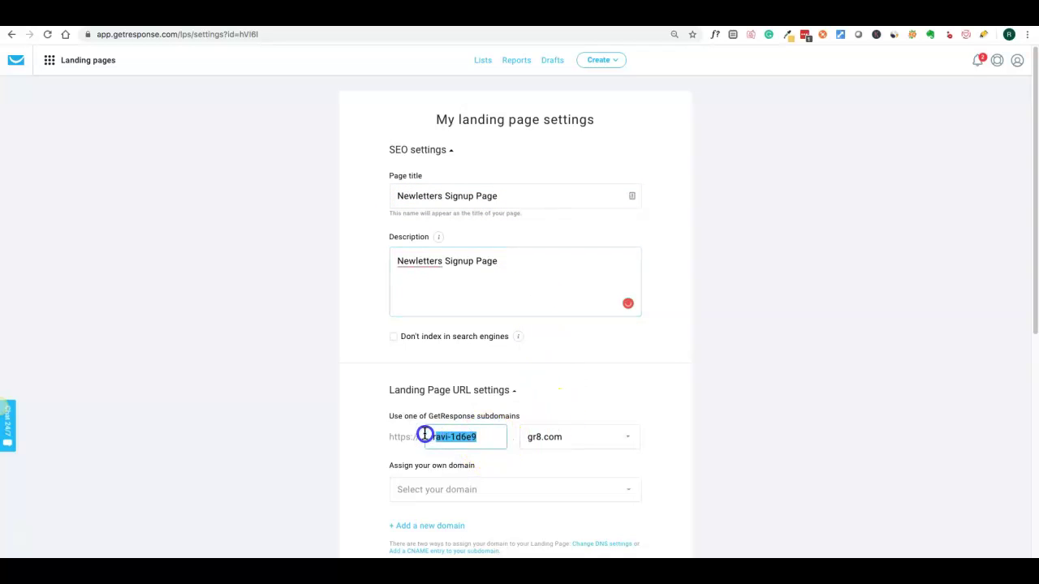
click(586, 436)
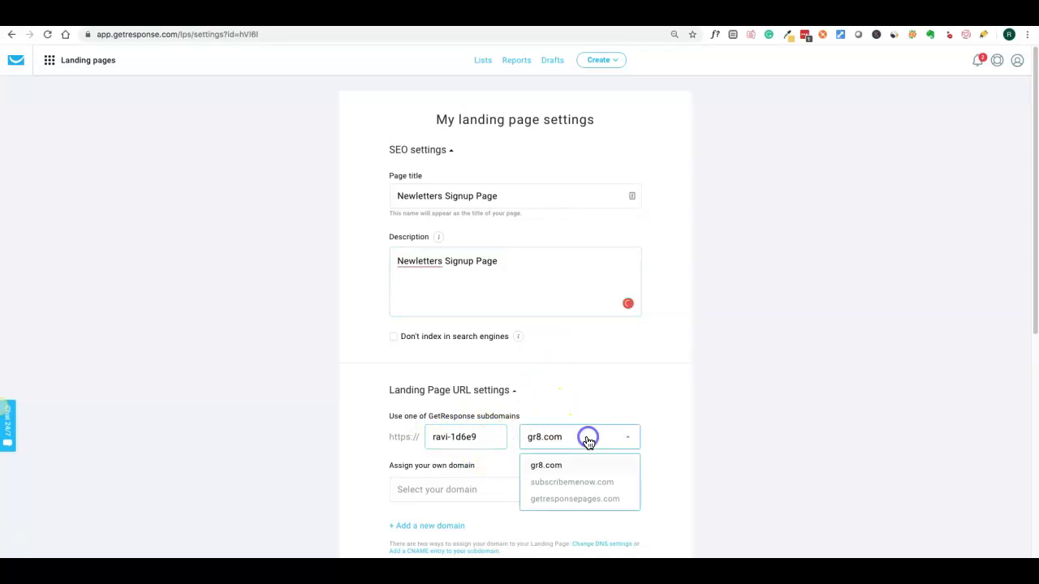
click(586, 478)
drag(482, 437, 424, 436)
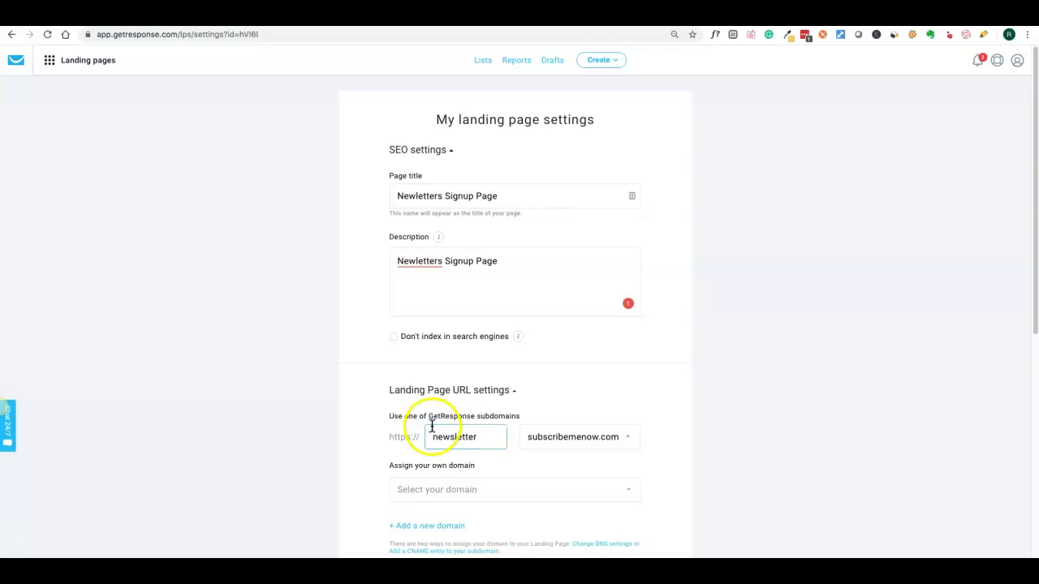
drag(1033, 327, 1020, 468)
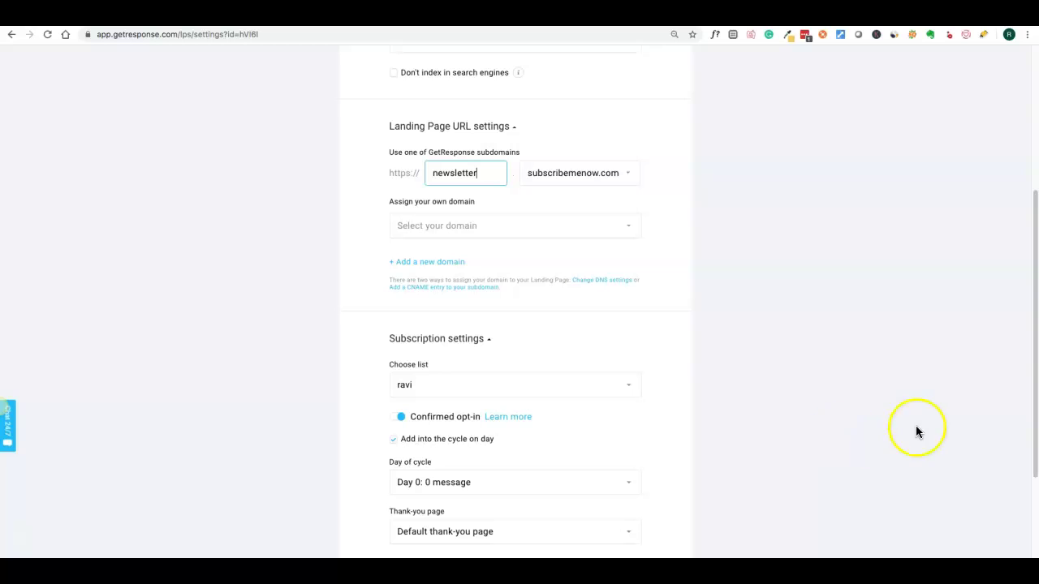
Send signups to the myemaillisttest list and keep the default thank-you page.
click(631, 384)
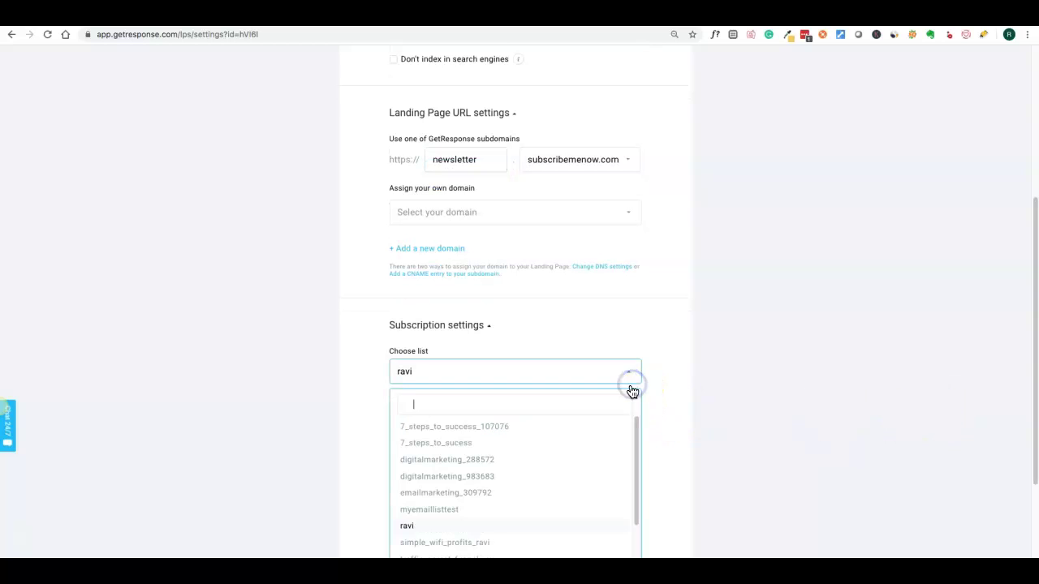
drag(636, 451, 633, 522)
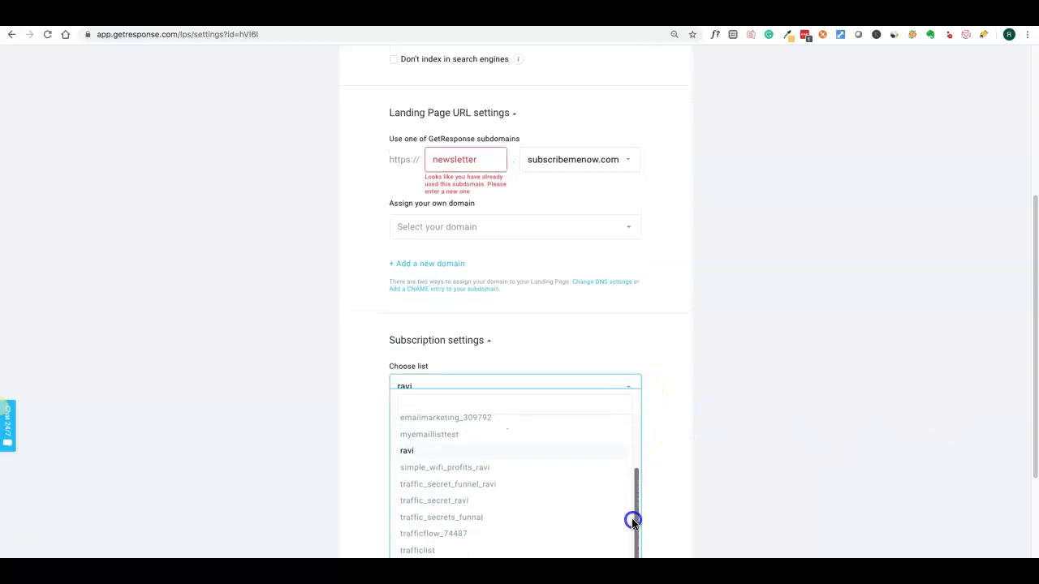
click(504, 438)
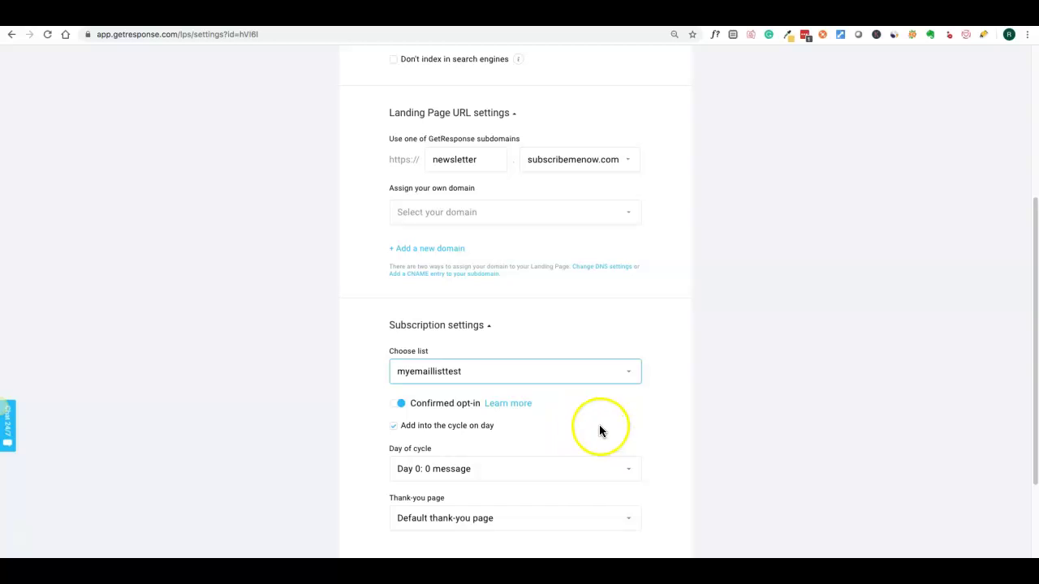
drag(1029, 412, 1030, 509)
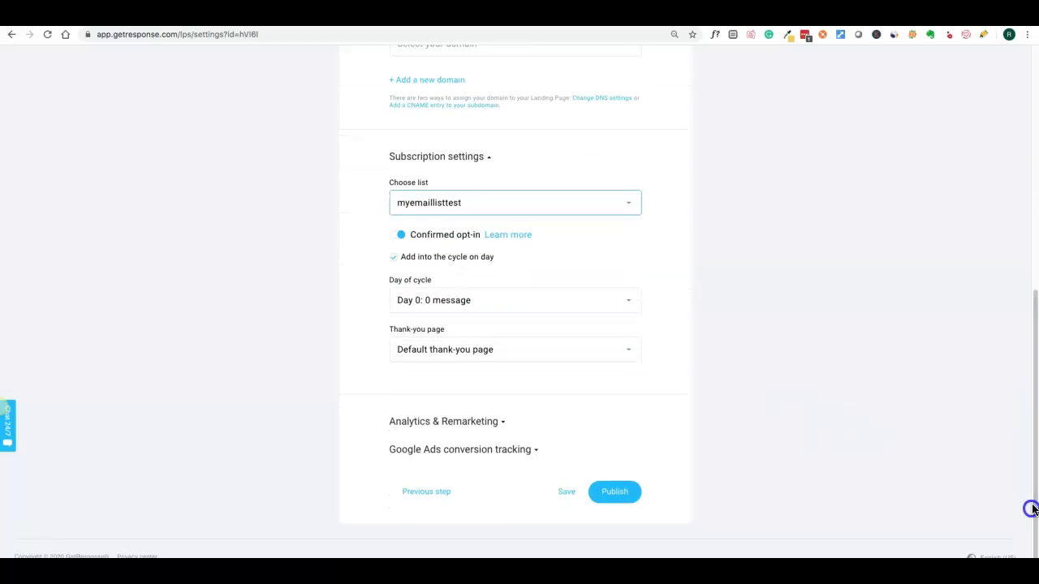
click(492, 351)
click(509, 373)
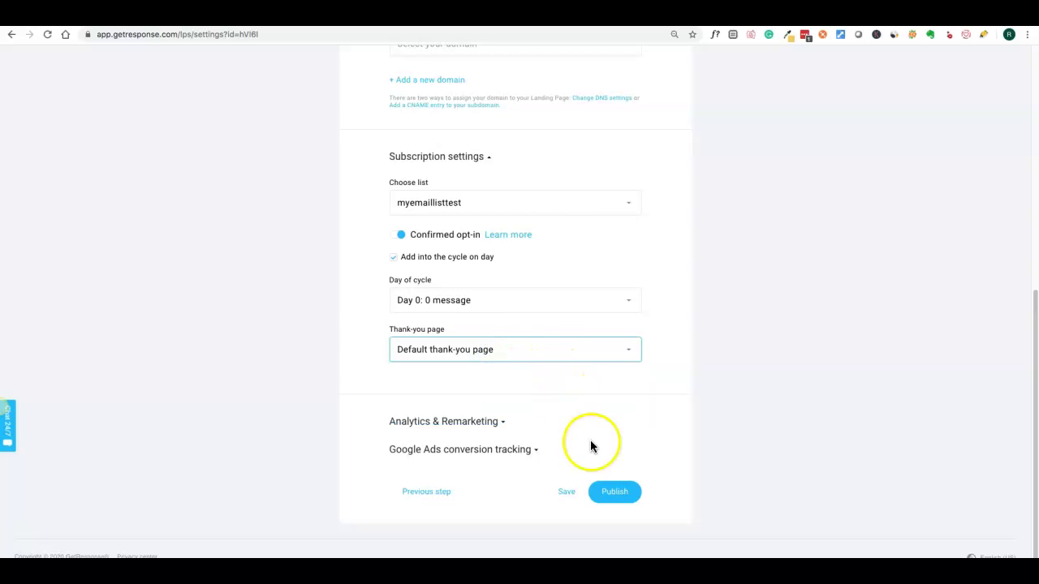
Review the Analytics & Remarketing options, then publish the landing page.
click(502, 422)
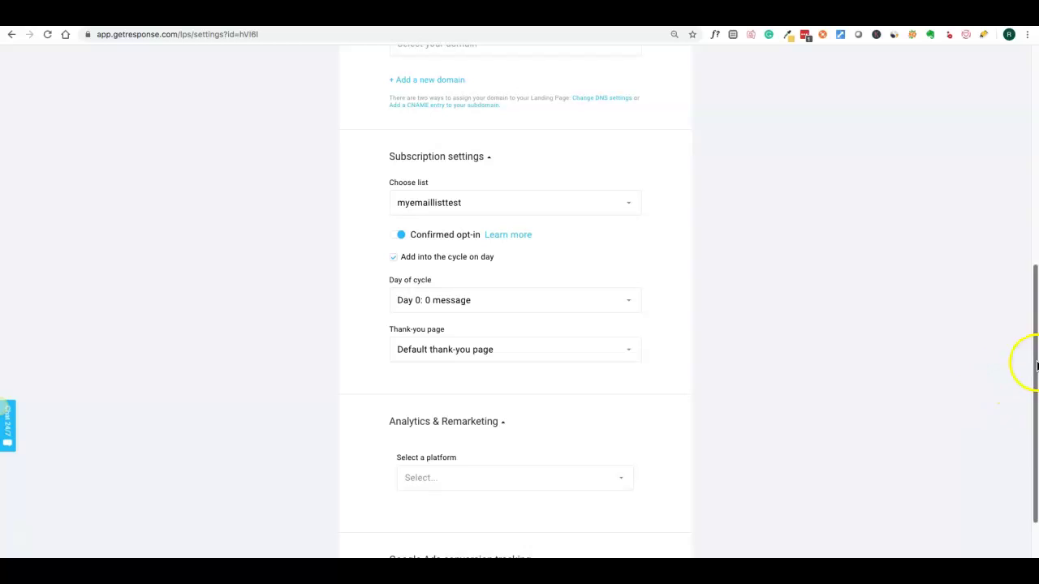
drag(1027, 365, 1001, 420)
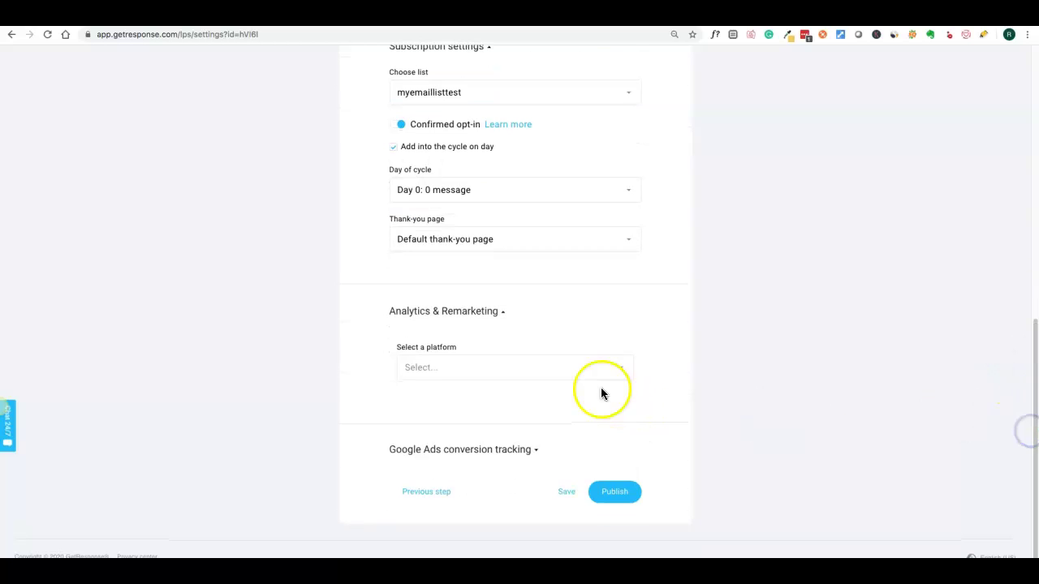
click(584, 370)
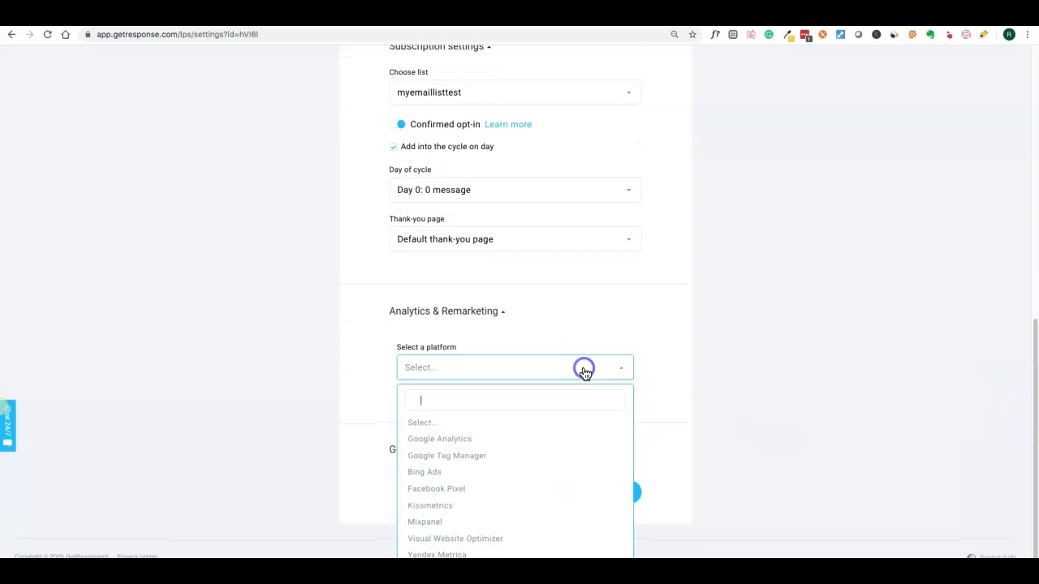
click(621, 310)
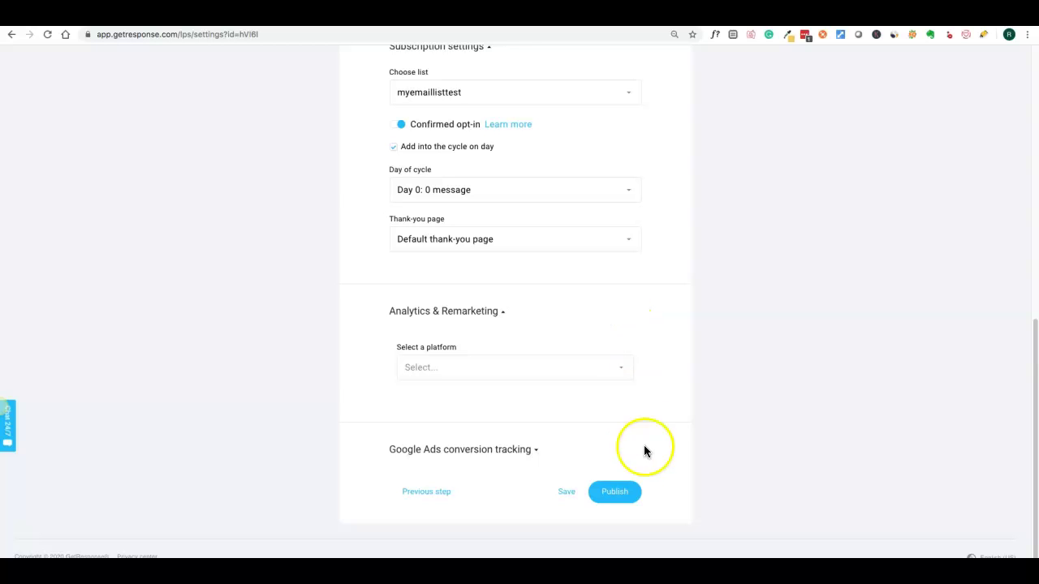
click(625, 497)
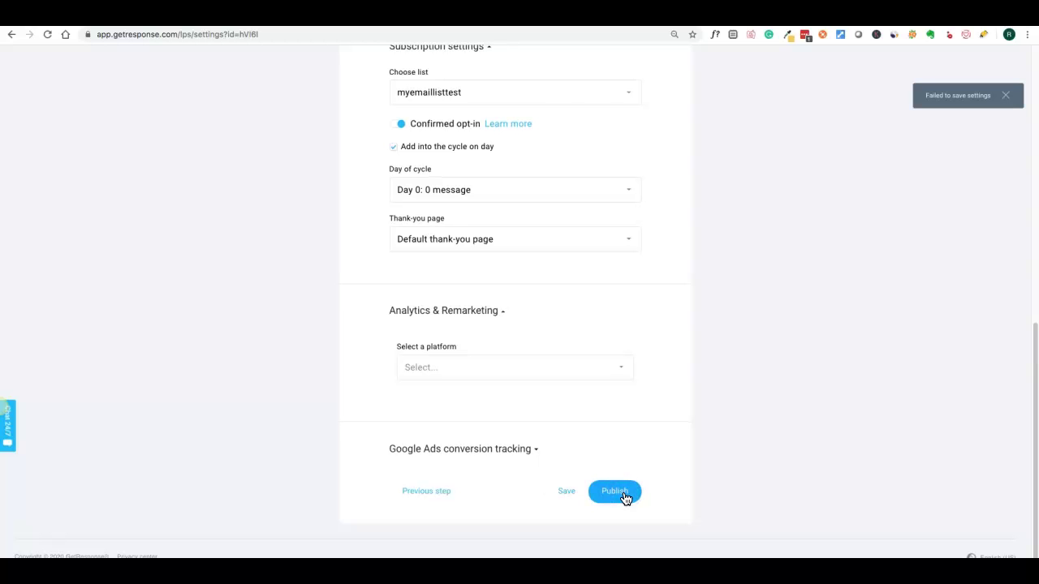
Remove the extra 's' from 'Newletters' in the description.
click(1034, 315)
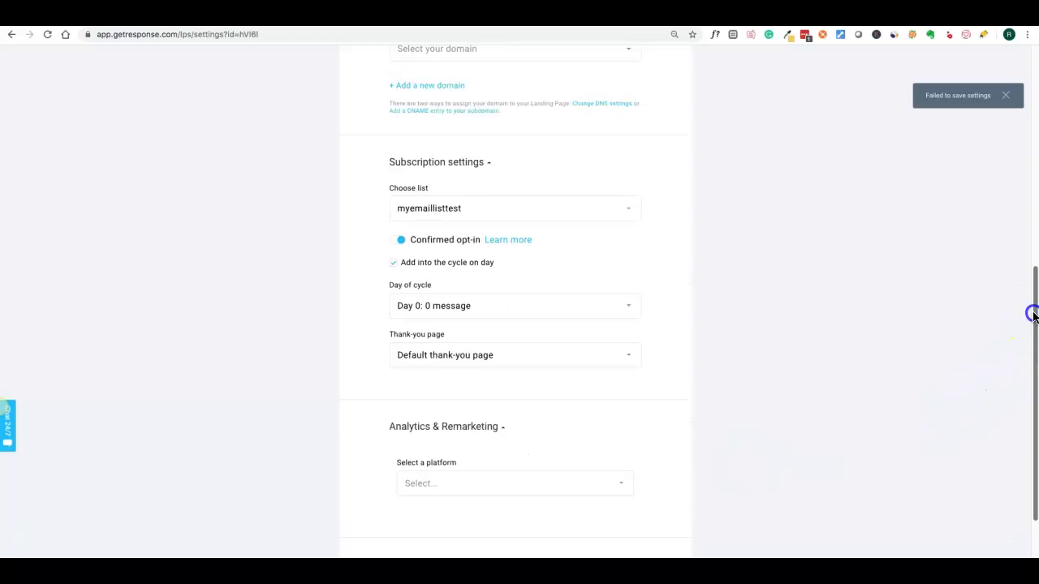
click(464, 219)
click(442, 202)
key(BackSpace)
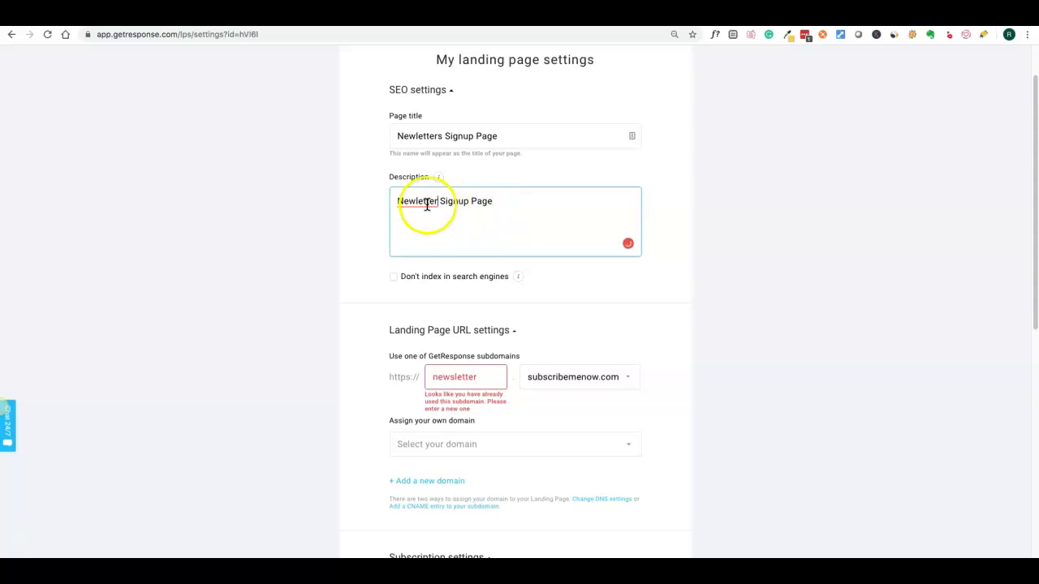
Change the subdomain to newslettertest and publish the page again.
click(491, 376)
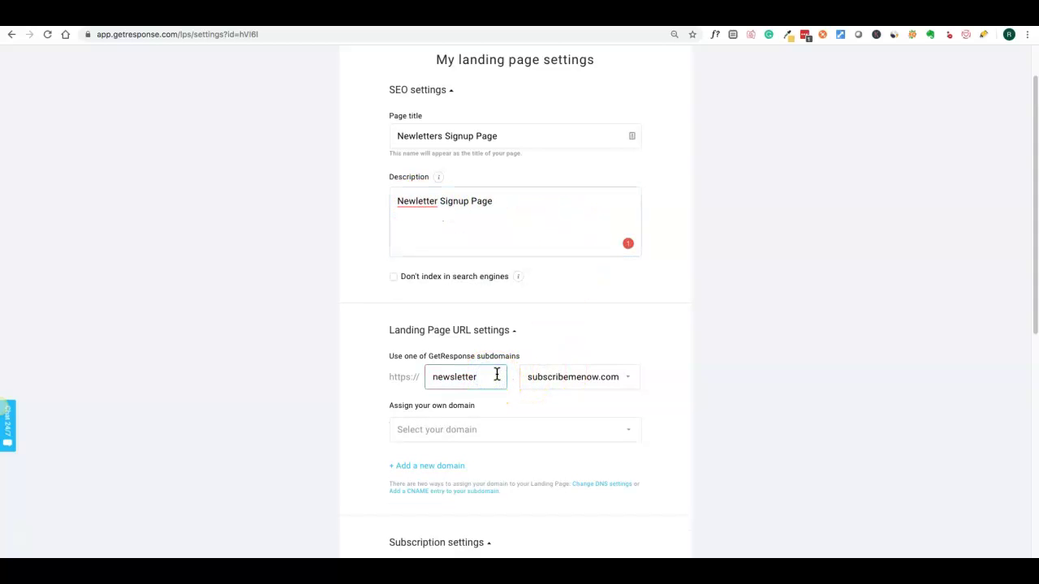
text(test)
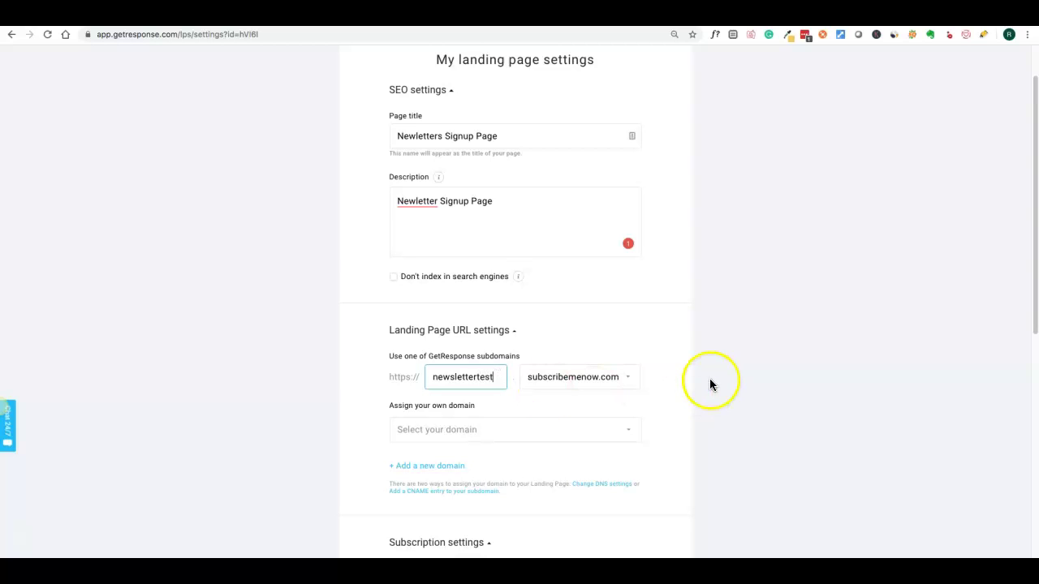
click(1033, 357)
click(622, 490)
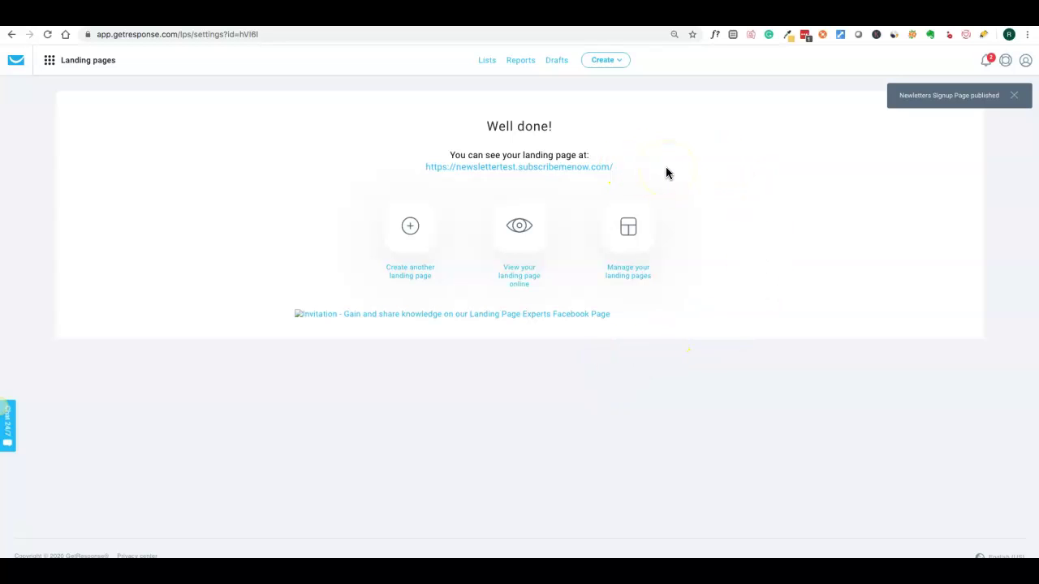
Sign up on the live newsletter page with a test name and email, then switch to Gmail.
click(543, 172)
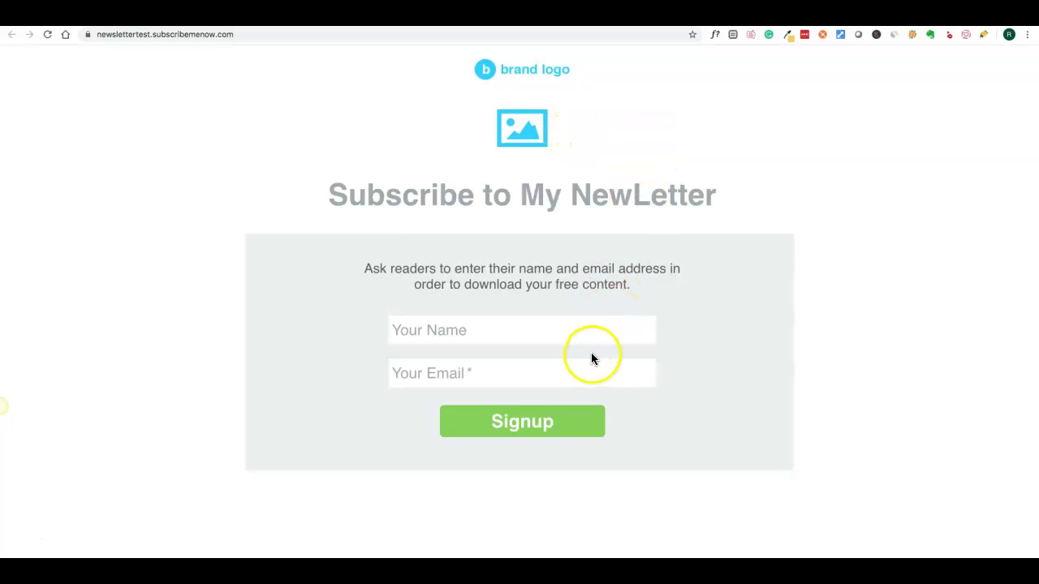
click(514, 330)
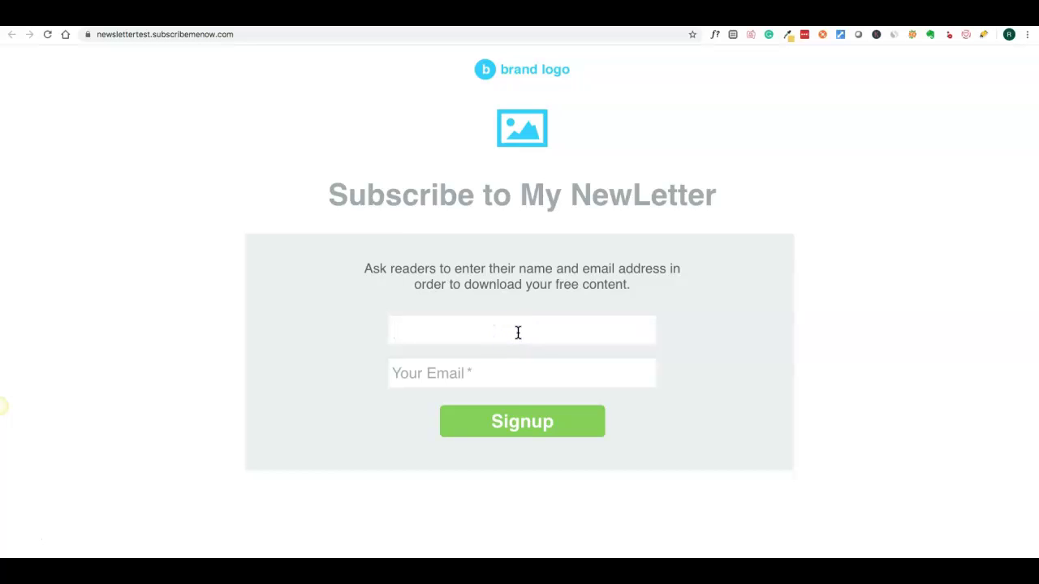
key(Tab)
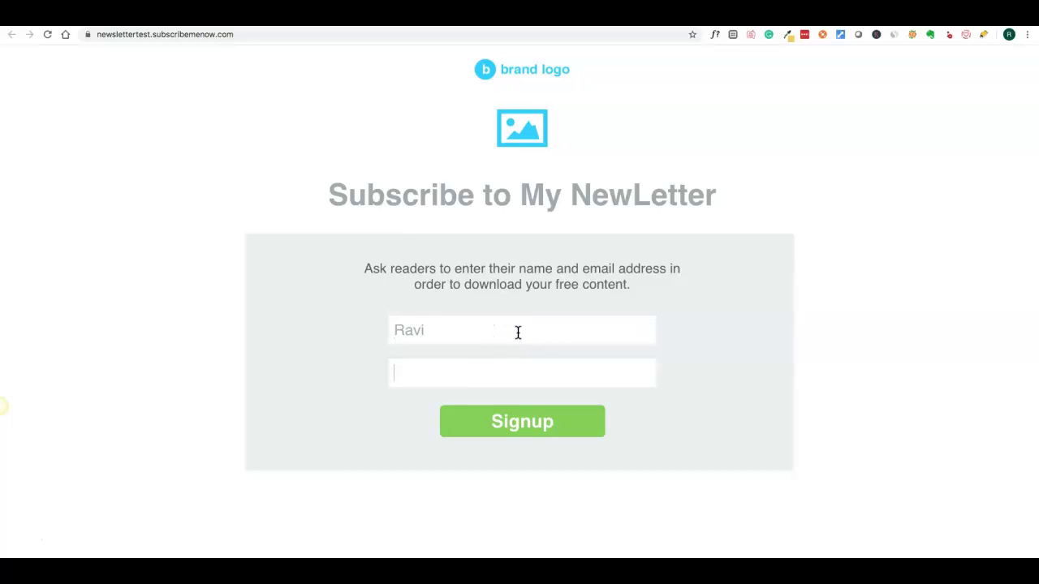
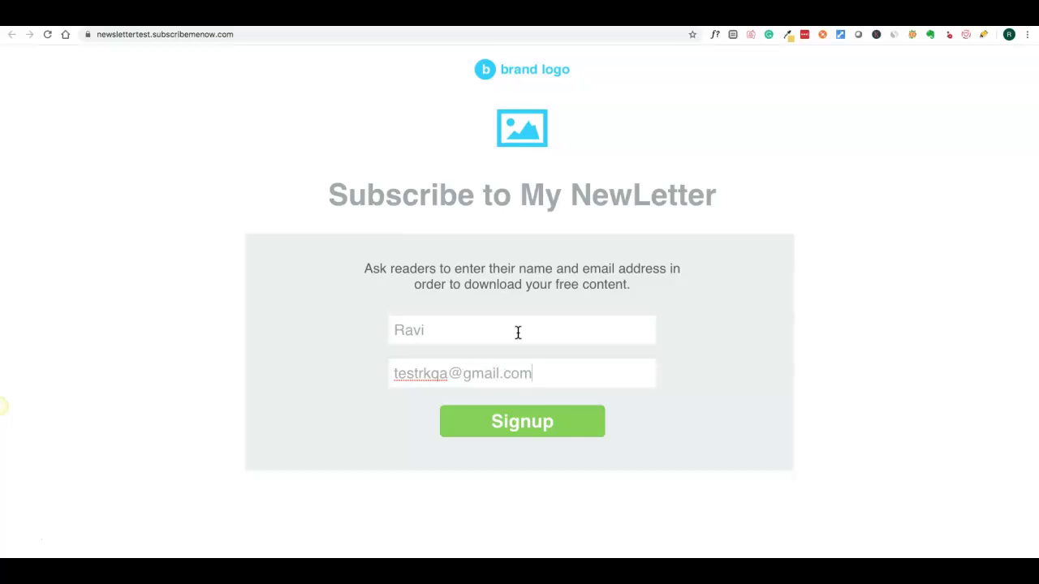
click(523, 336)
click(529, 423)
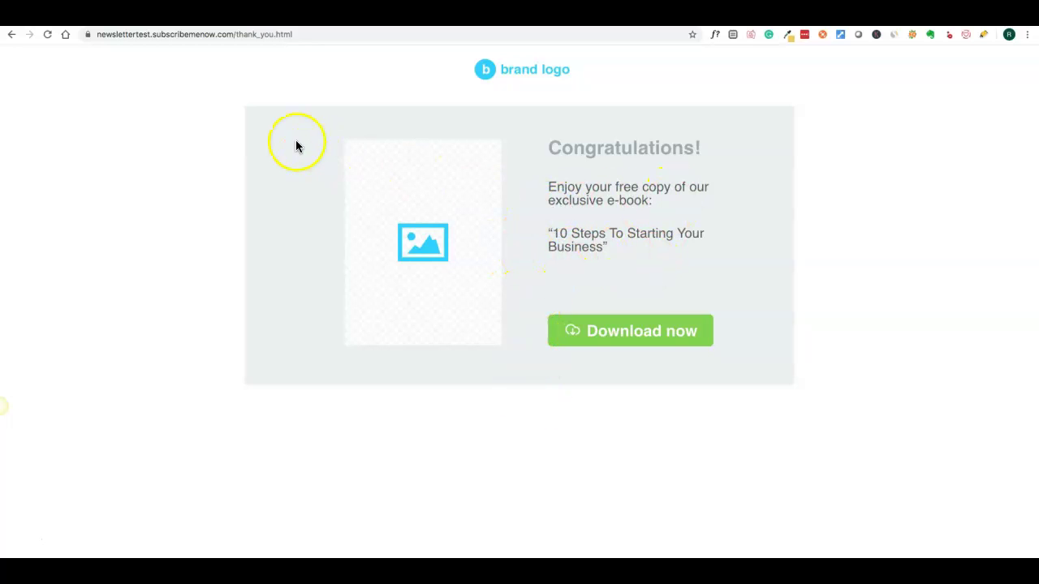
key(ctrl+Tab)
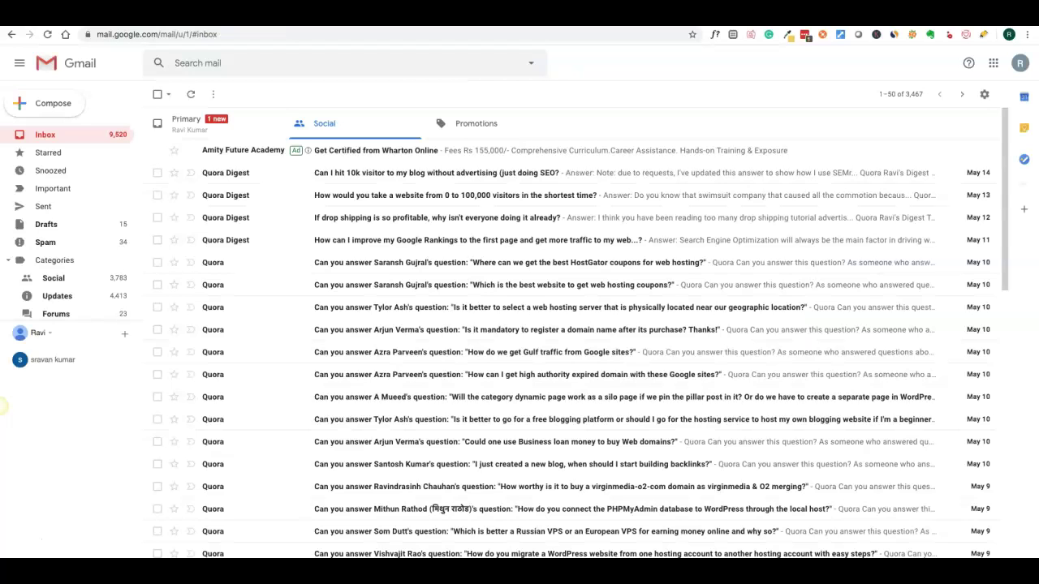
Refresh the Primary inbox, open the new confirmation email and pick a translation source language.
click(185, 131)
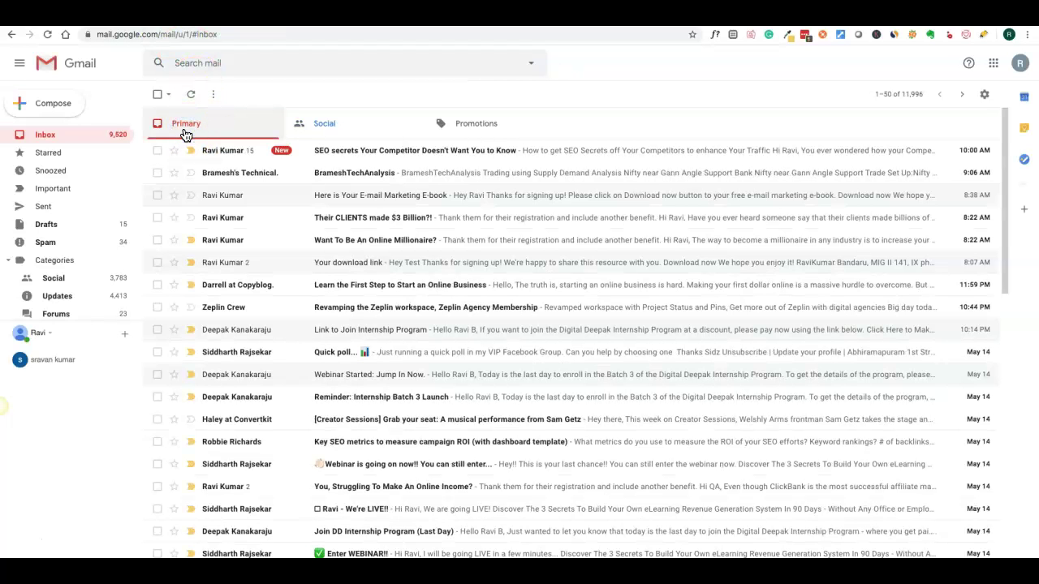
click(190, 94)
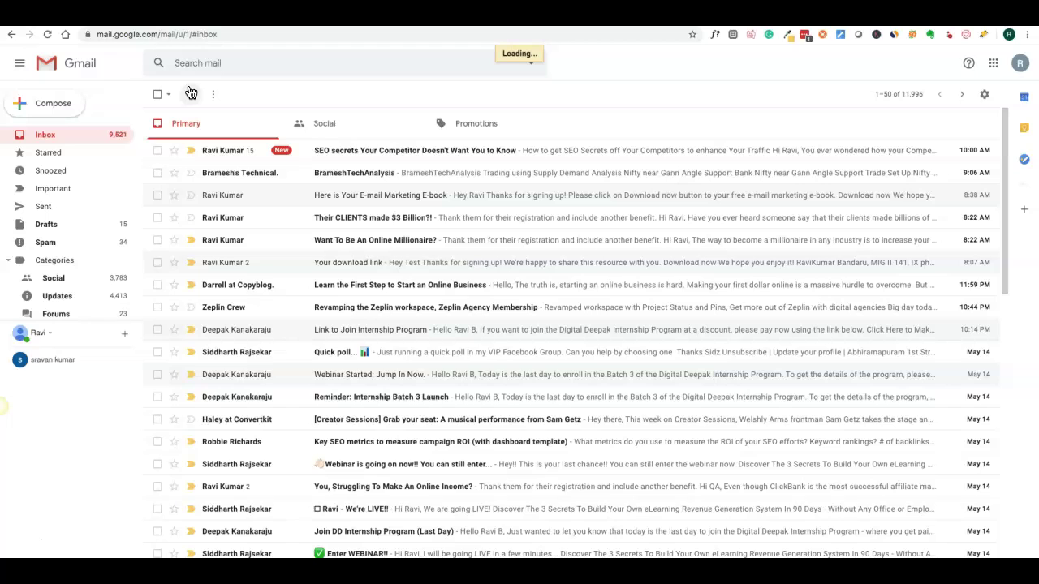
click(369, 154)
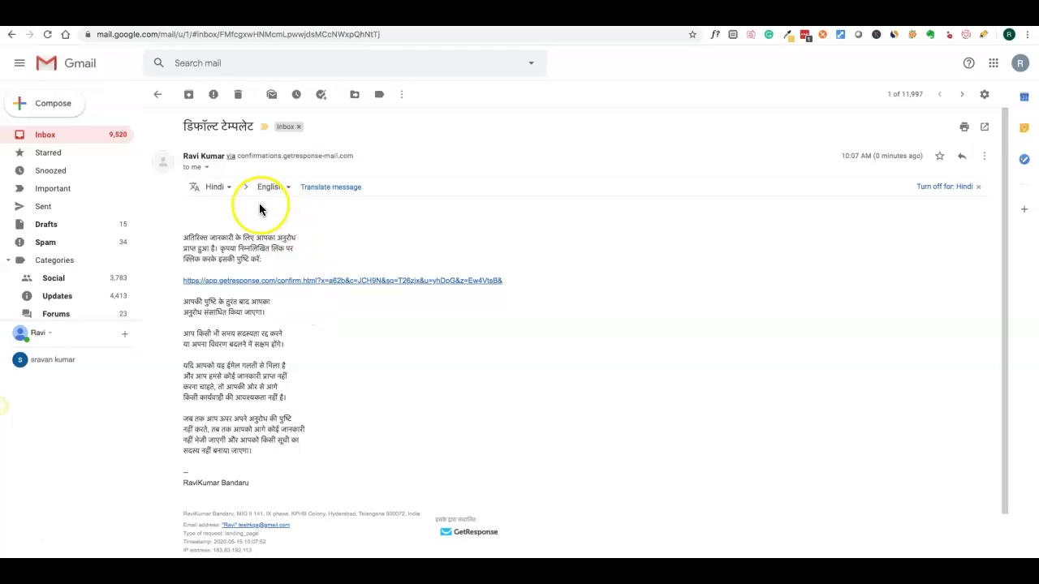
click(229, 187)
scroll(339, 167, up, 2)
drag(342, 152, 334, 125)
click(275, 213)
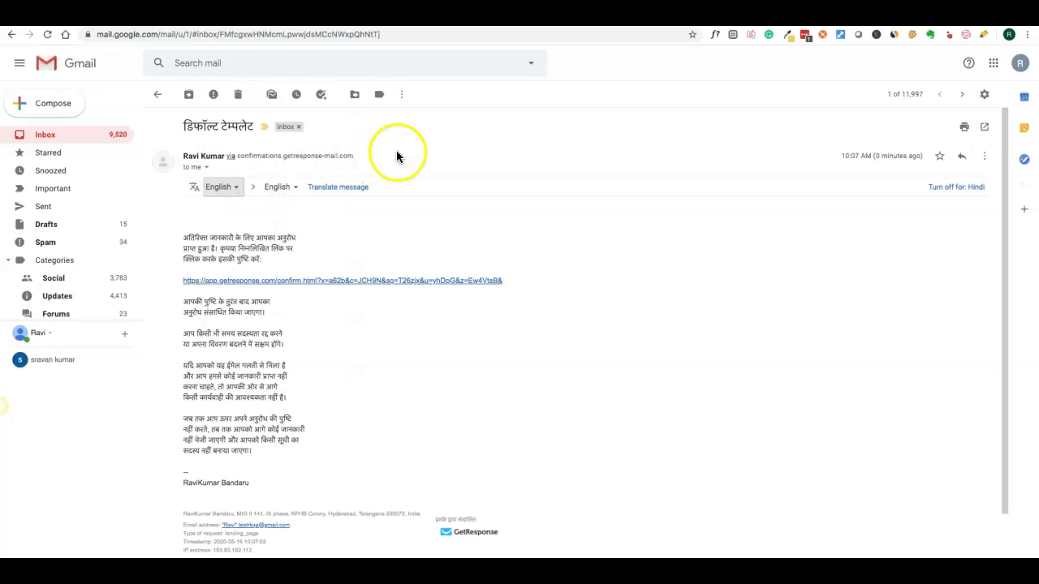
Set the source language to Hindi, follow the confirmation link and download the e-book.
click(237, 192)
drag(331, 104, 329, 171)
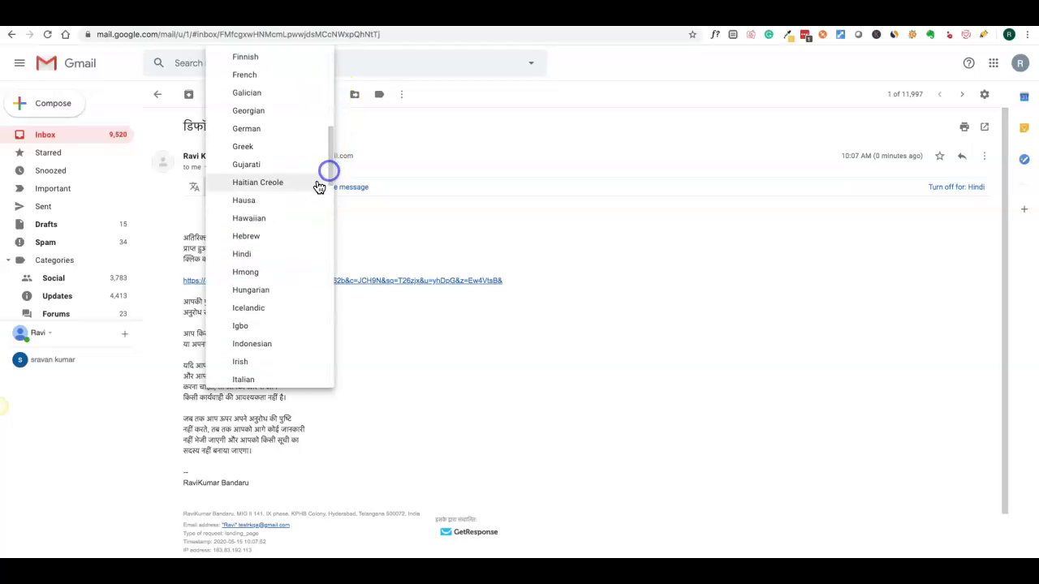
click(263, 254)
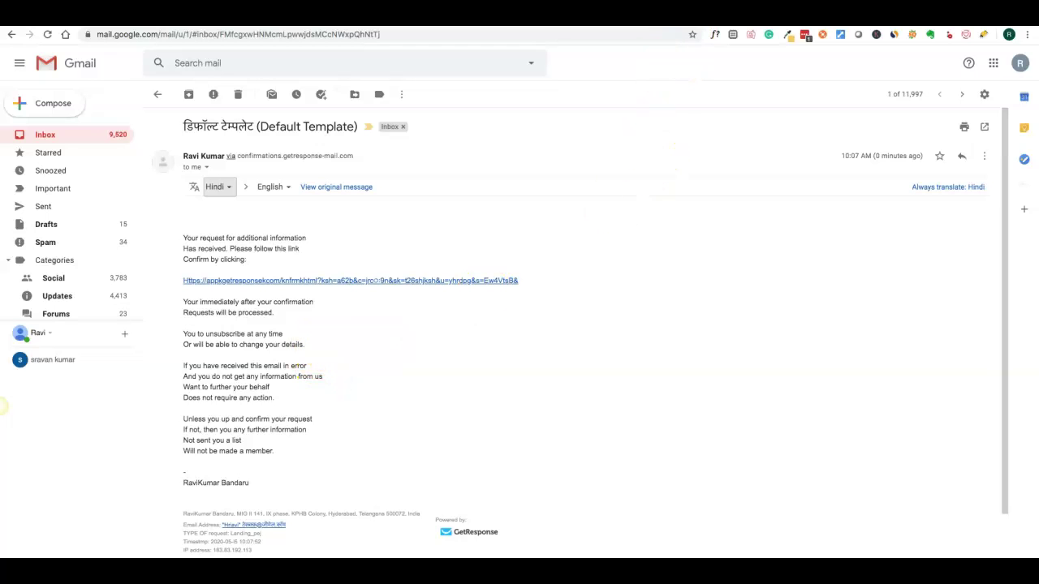
click(686, 13)
click(649, 332)
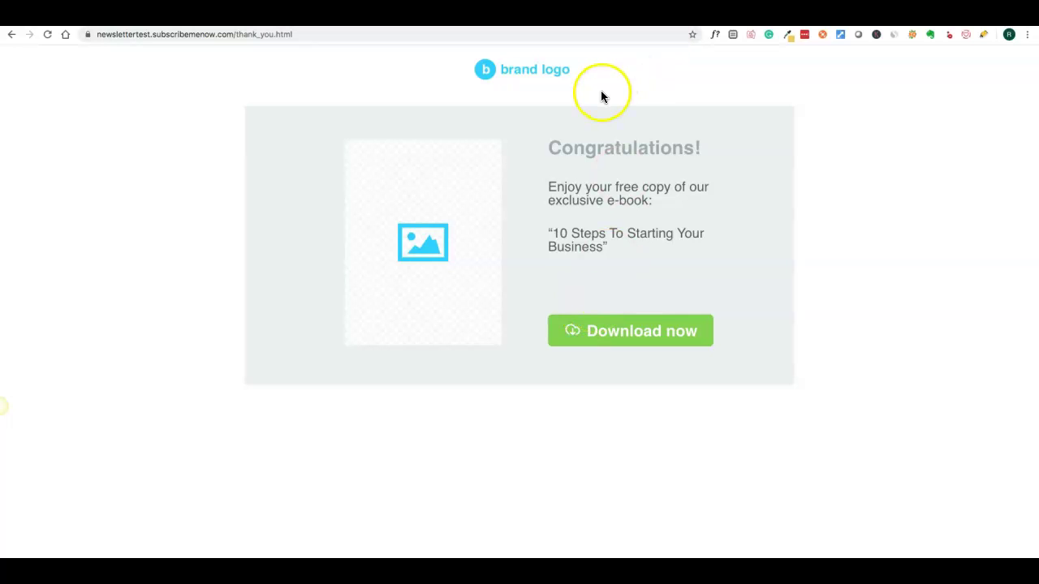
Close the extra tabs, go to Lists and open the myemaillisttest list's Settings.
key(ctrl+w)
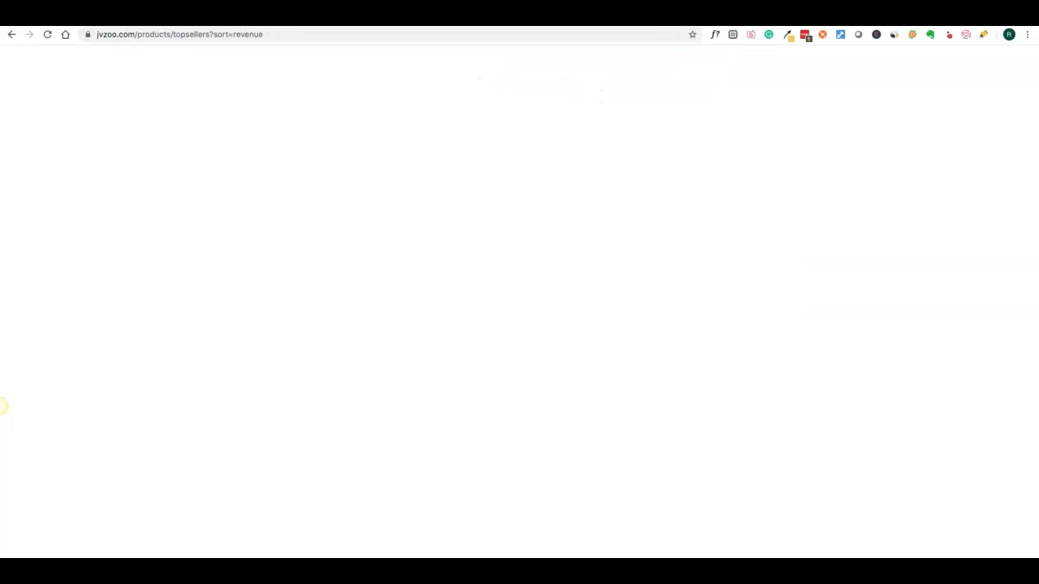
key(ctrl+w)
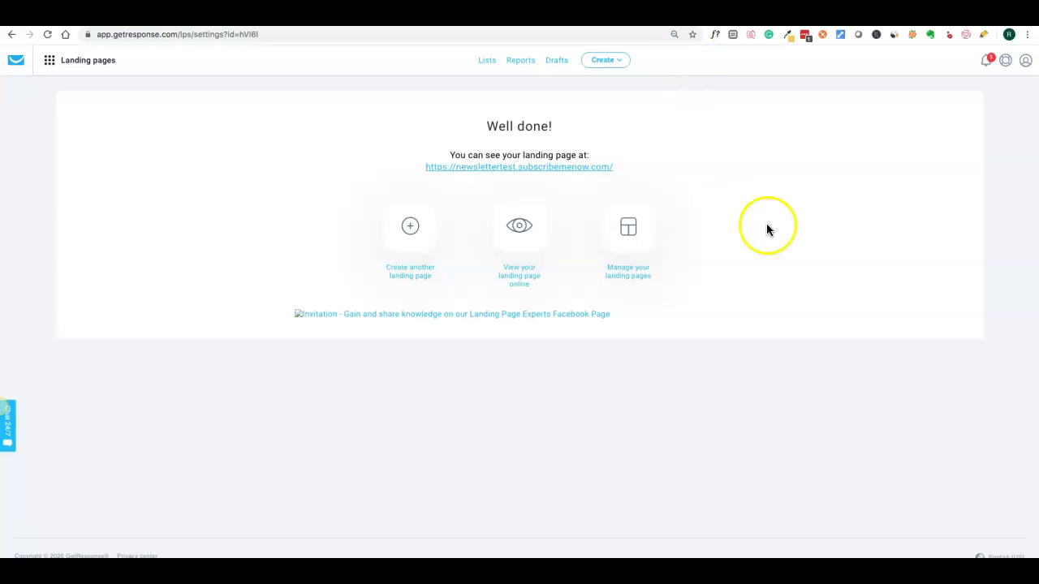
click(491, 62)
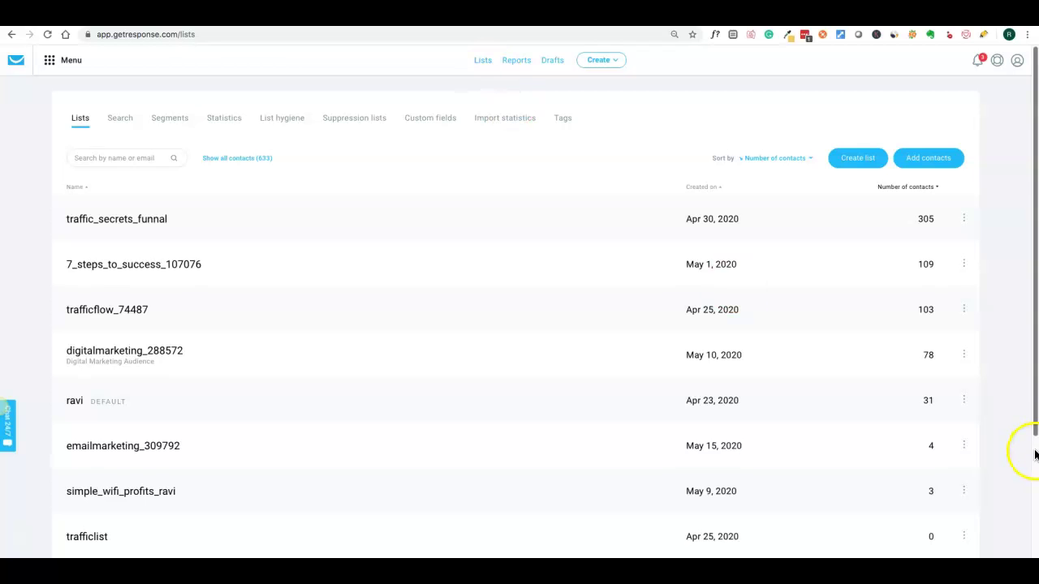
click(1034, 454)
click(966, 392)
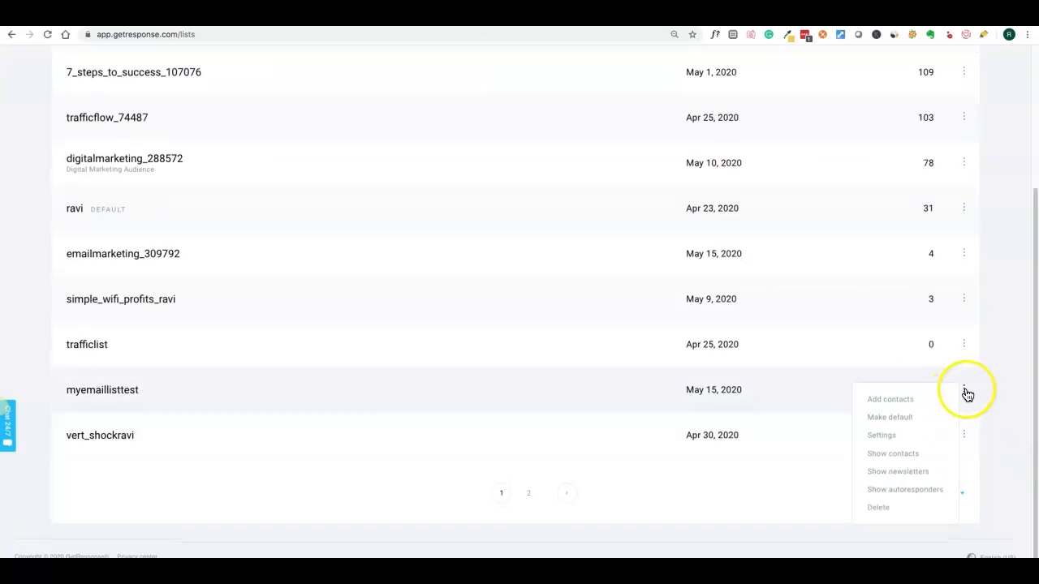
click(883, 438)
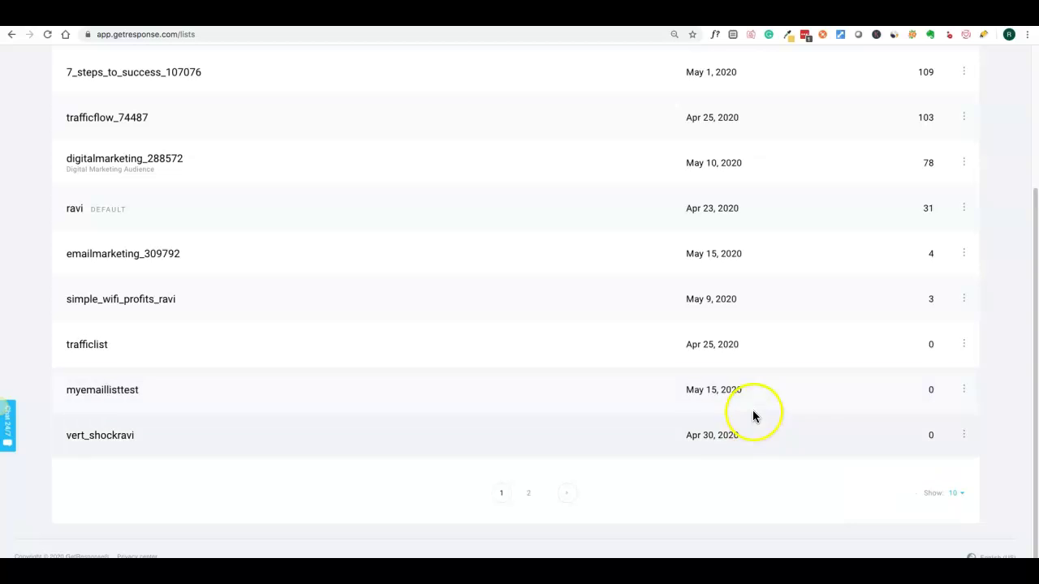
click(964, 391)
click(887, 438)
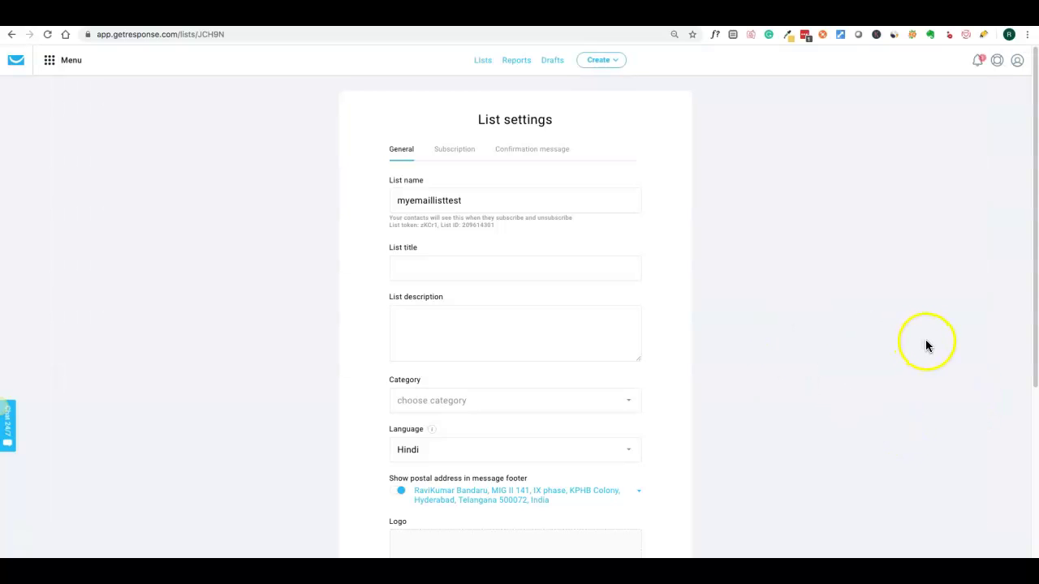
Change the myemaillisttest list language from Hindi to English, save the general settings, and open Subscription settings.
click(512, 449)
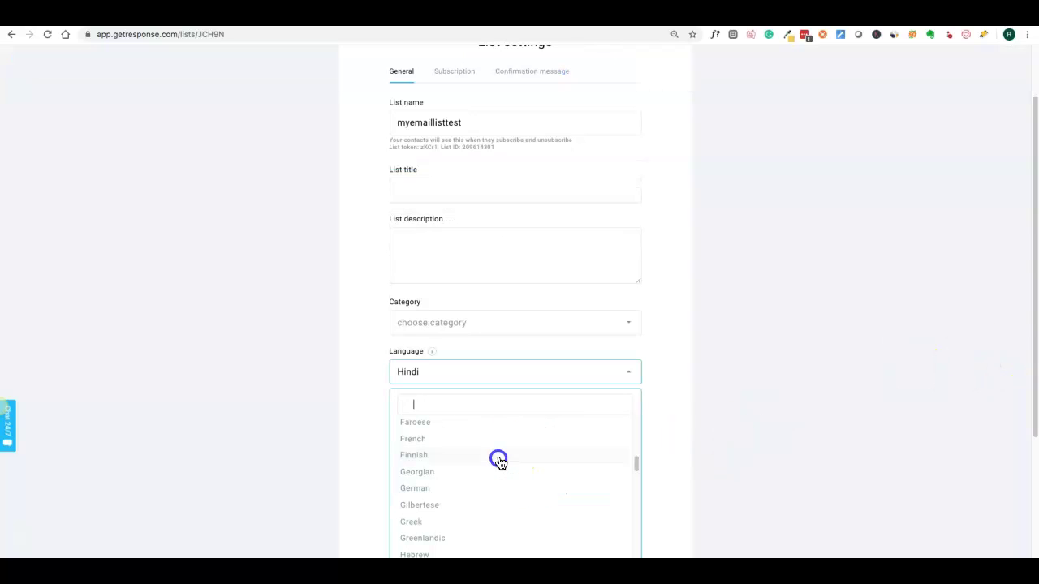
text(e)
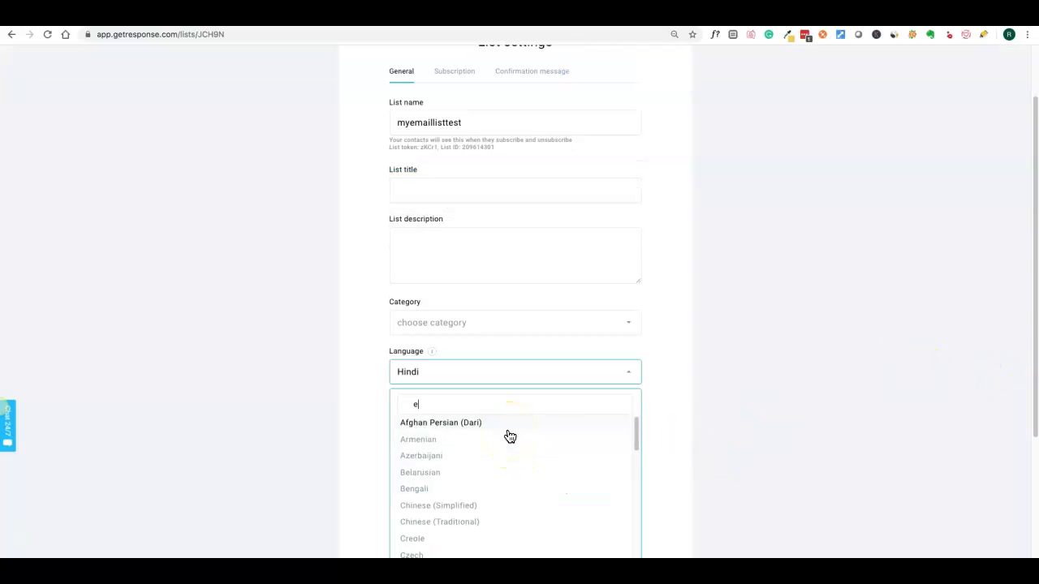
text(ng)
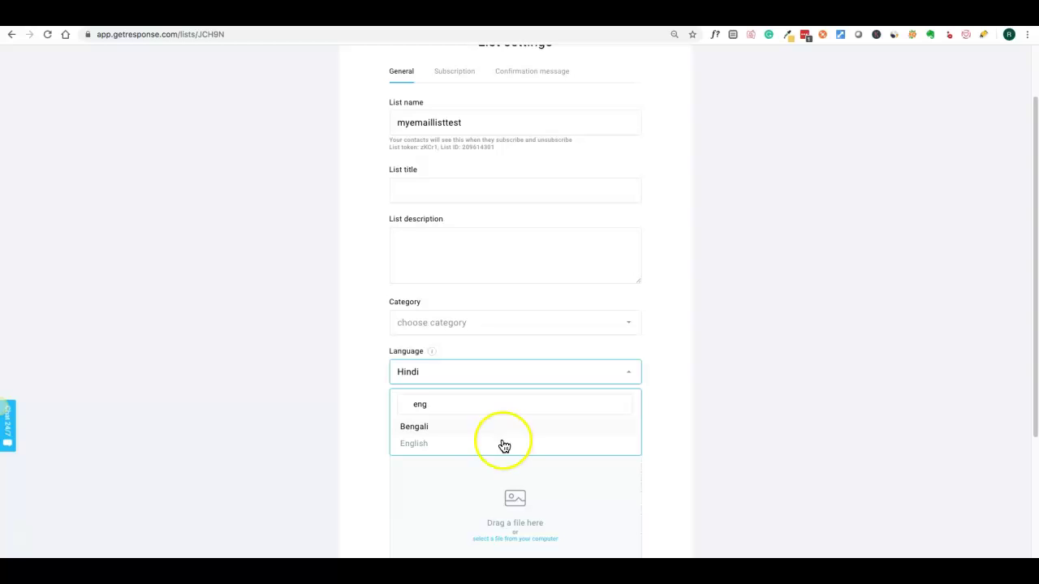
click(459, 442)
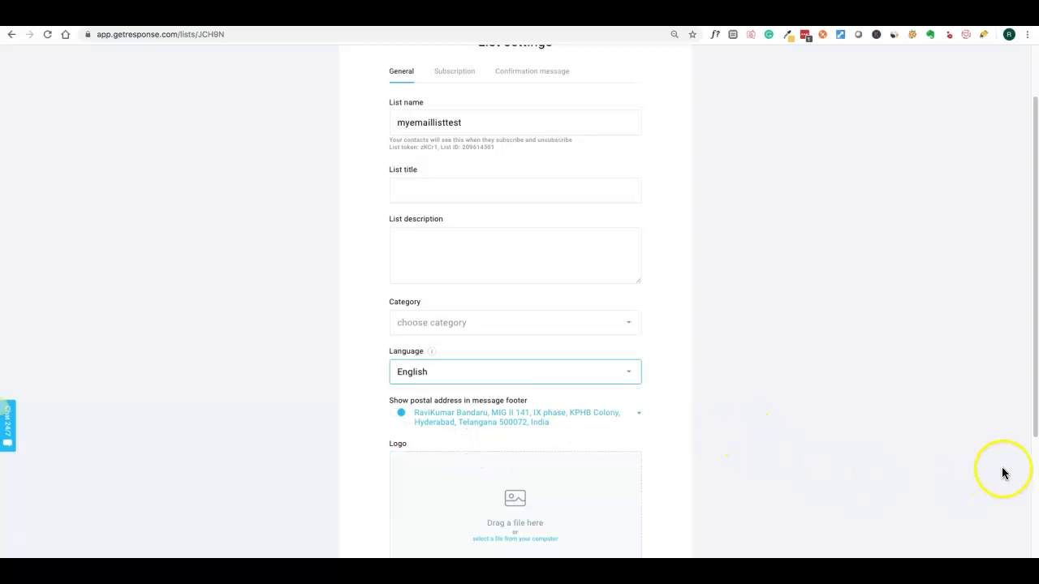
click(1032, 456)
click(589, 490)
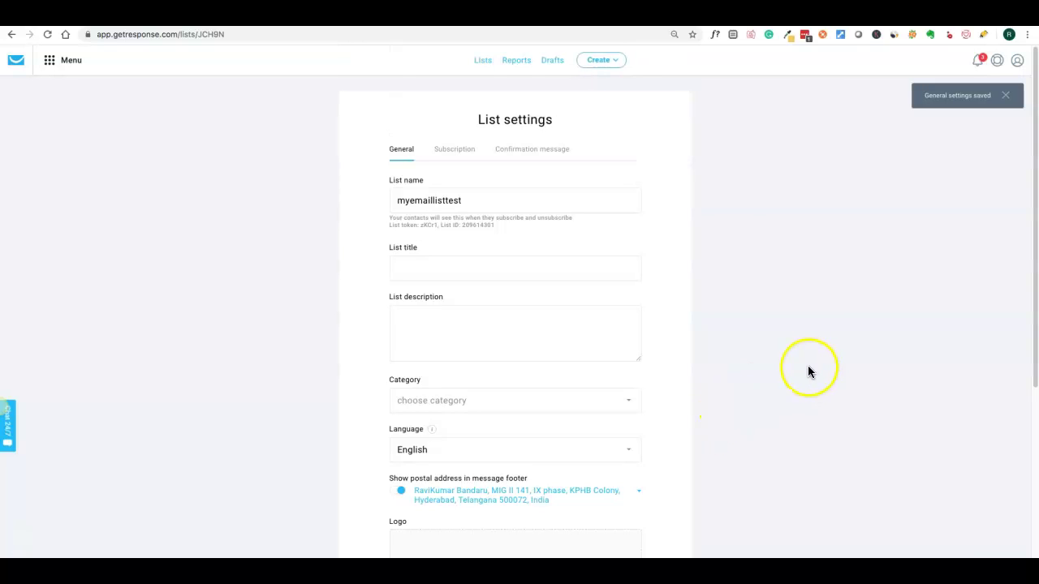
click(459, 154)
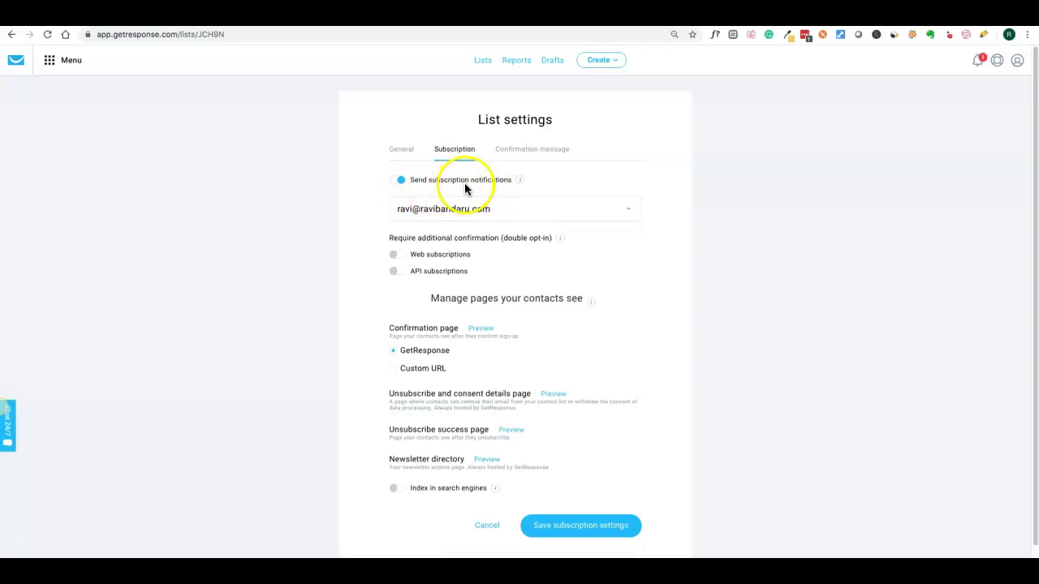
Disable subscription notifications and save the Database signup confirmation message in HTML format.
click(398, 185)
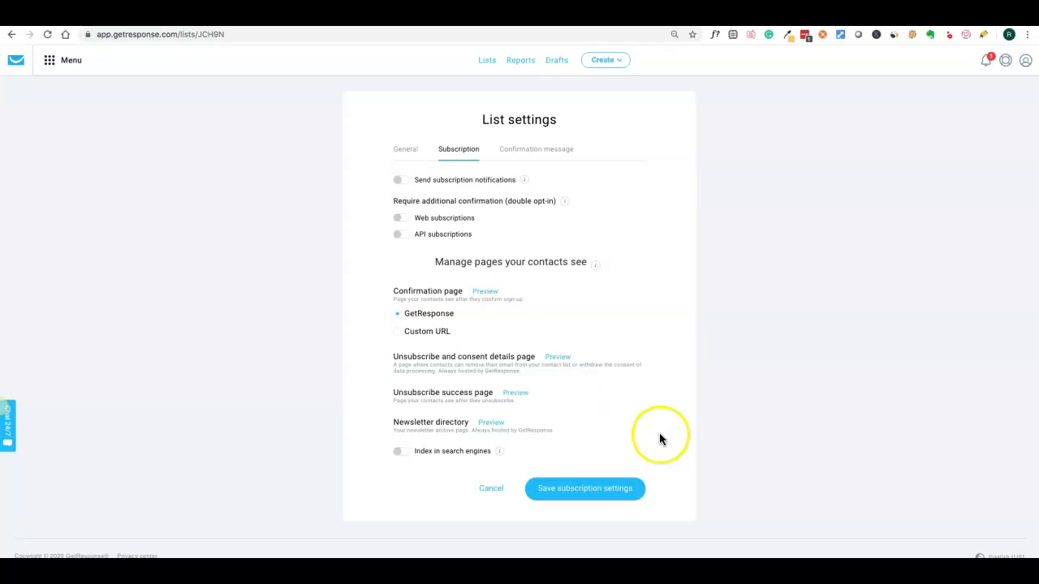
click(534, 151)
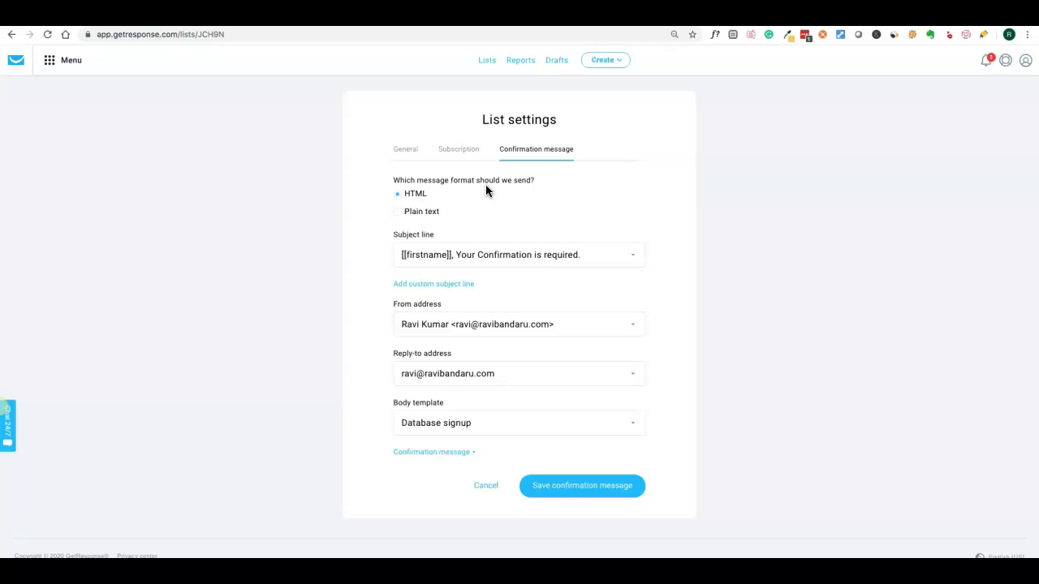
click(580, 491)
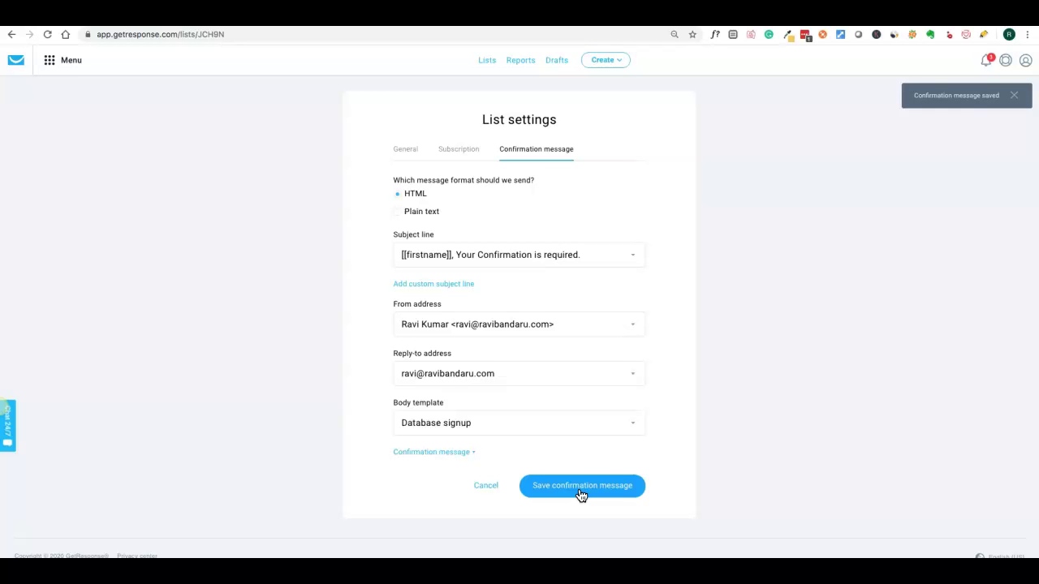
Browse the Create form template gallery under Forms and surveys, then return to the empty forms list.
click(49, 65)
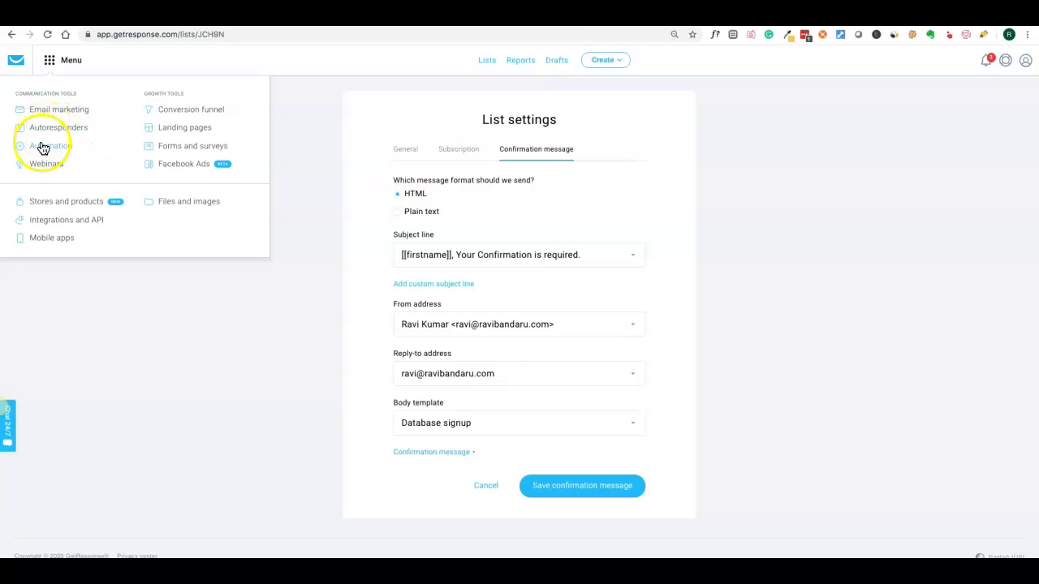
click(168, 146)
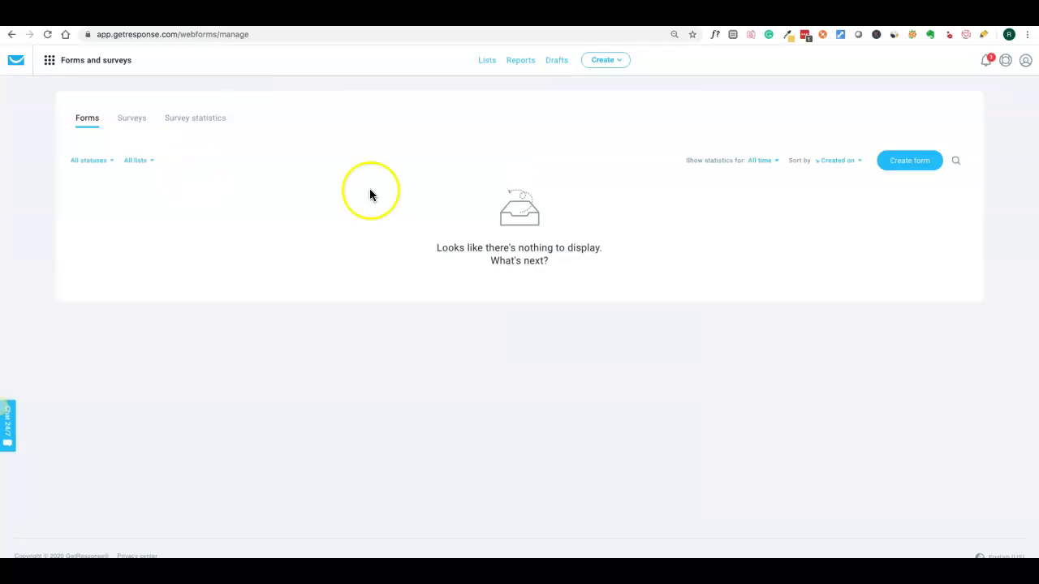
click(901, 159)
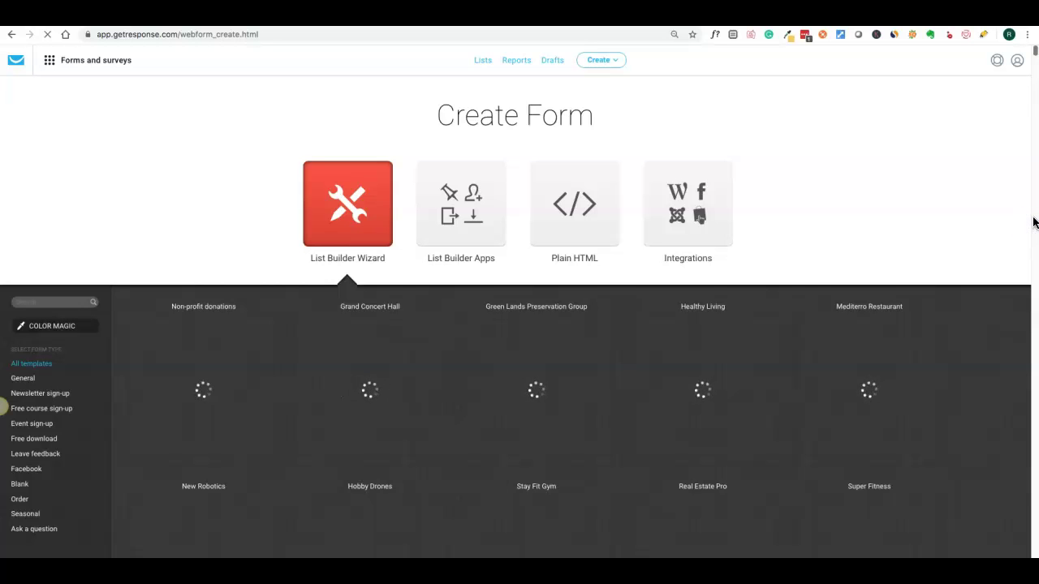
click(1032, 214)
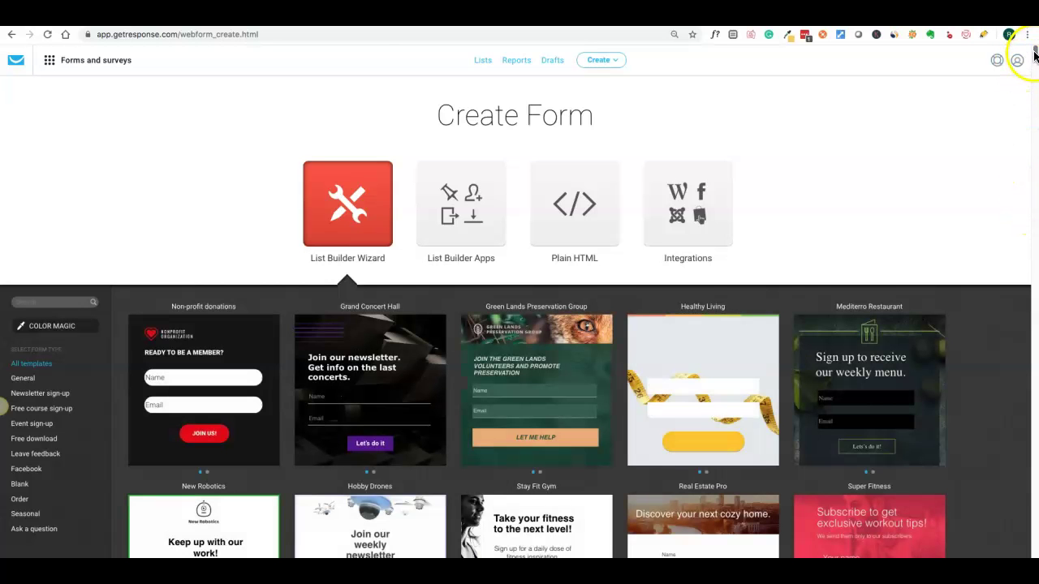
drag(1034, 52, 1036, 59)
scroll(944, 273, down, 5)
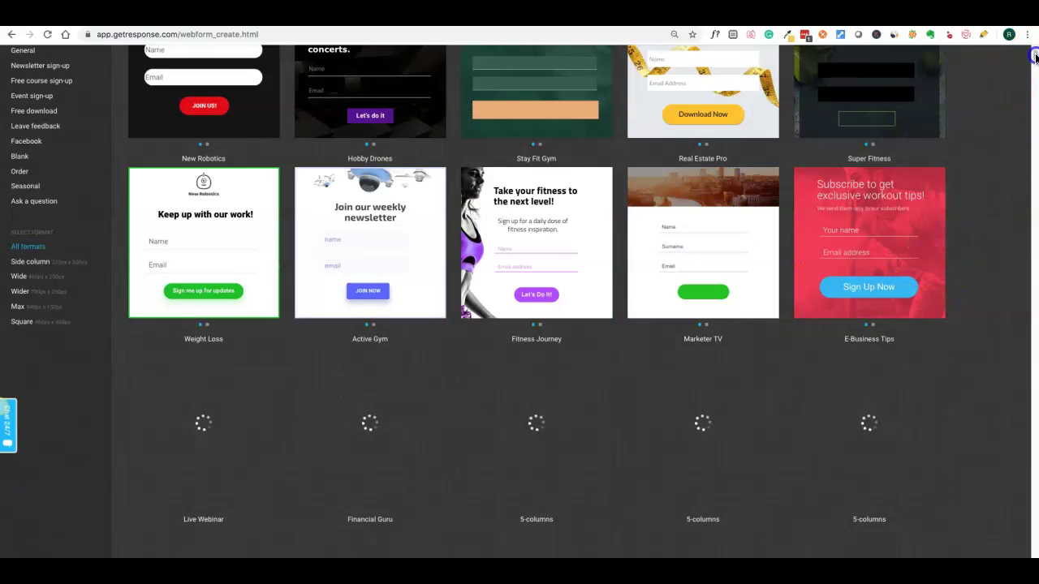
scroll(1035, 53, up, 5)
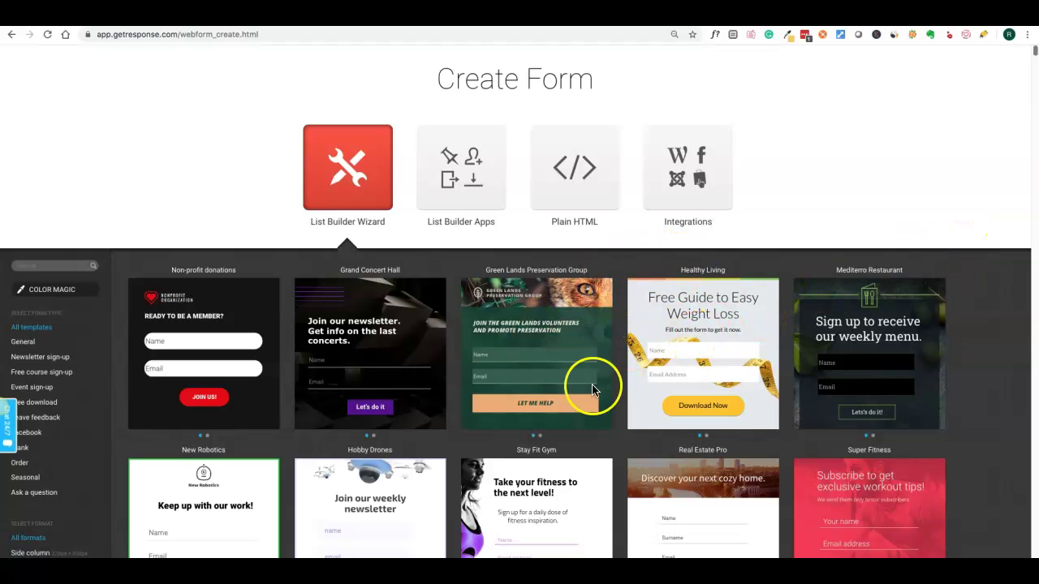
click(12, 36)
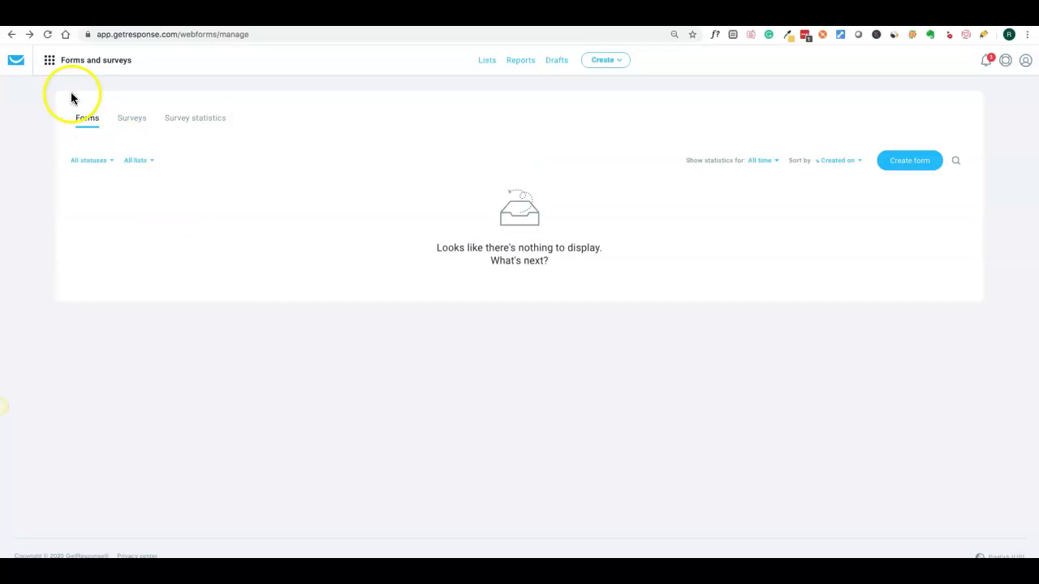
Review the E-mail marketing funnel: 11 visitors, 5 contacts, 4 file downloads, list growth of 5.
click(49, 61)
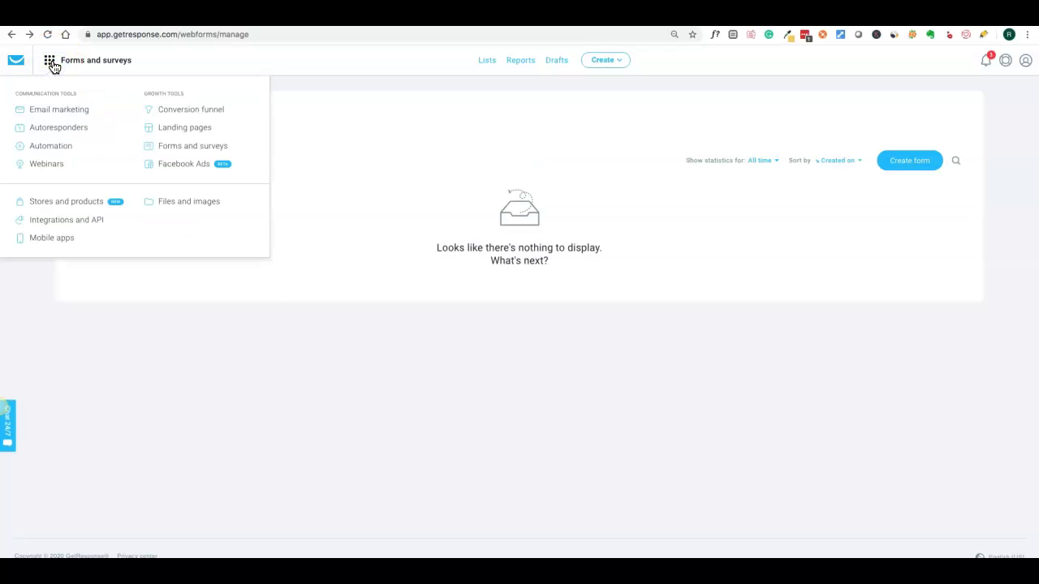
click(180, 109)
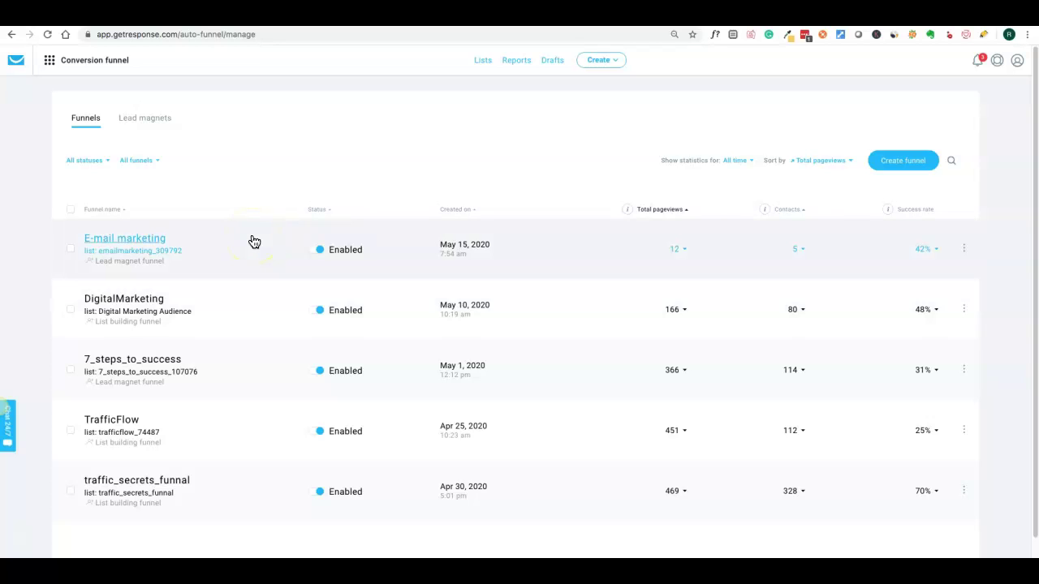
click(117, 244)
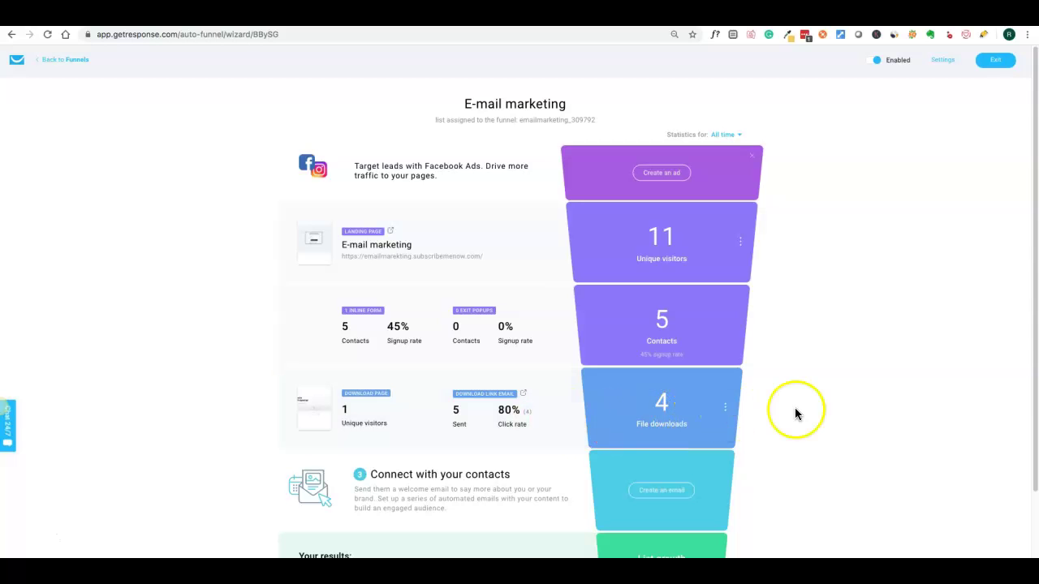
drag(1028, 373, 1013, 327)
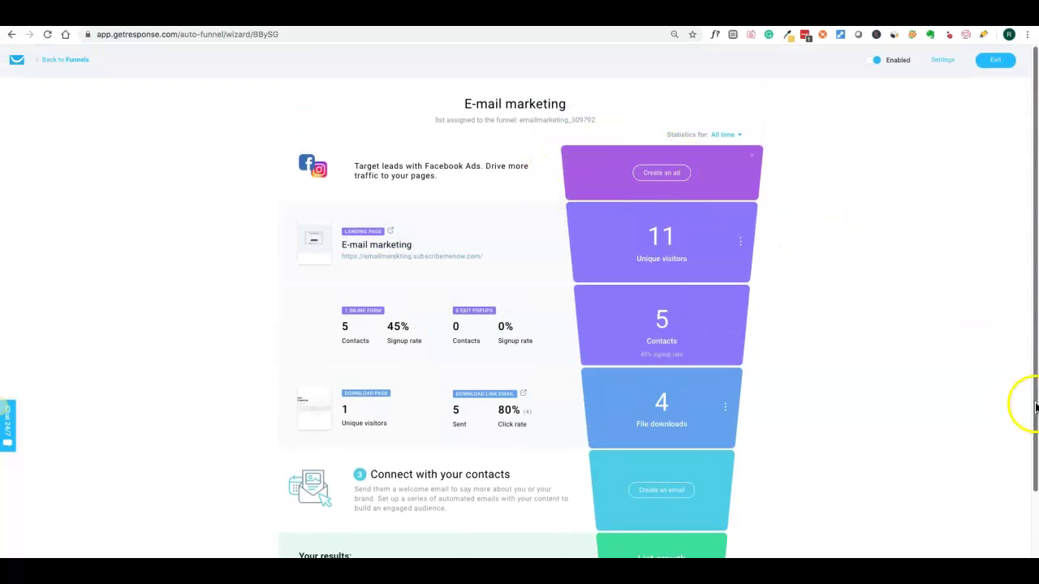
drag(1034, 408, 1035, 441)
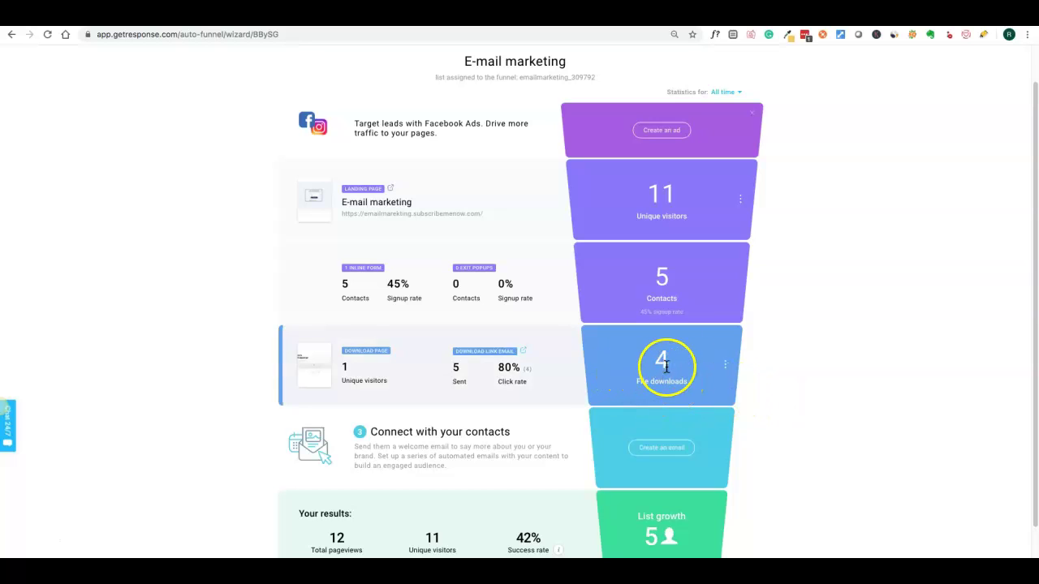
click(724, 364)
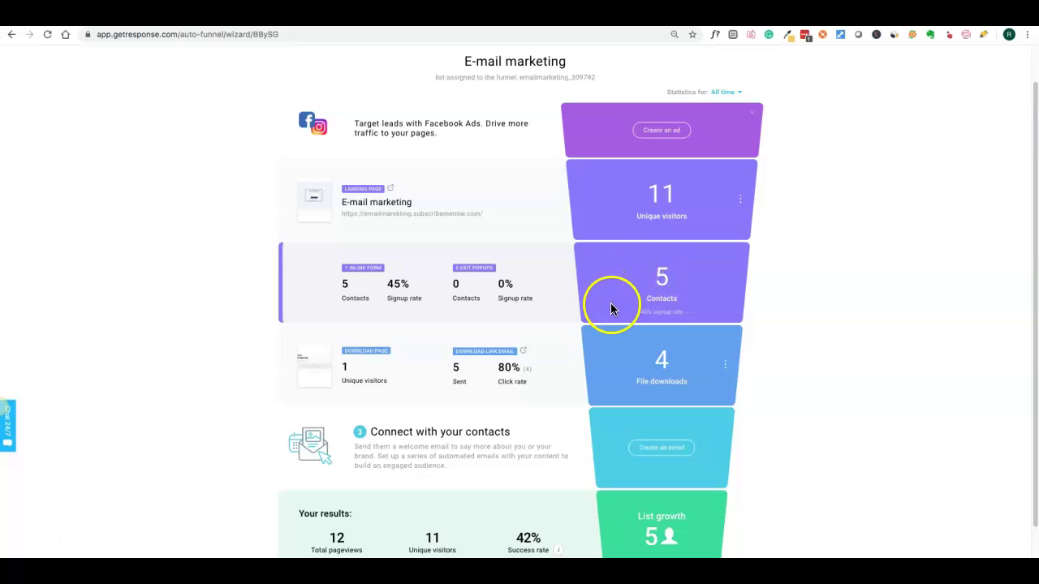
Glance at the funnel's landing page, then return to the Conversion funnel list of five funnels.
click(449, 215)
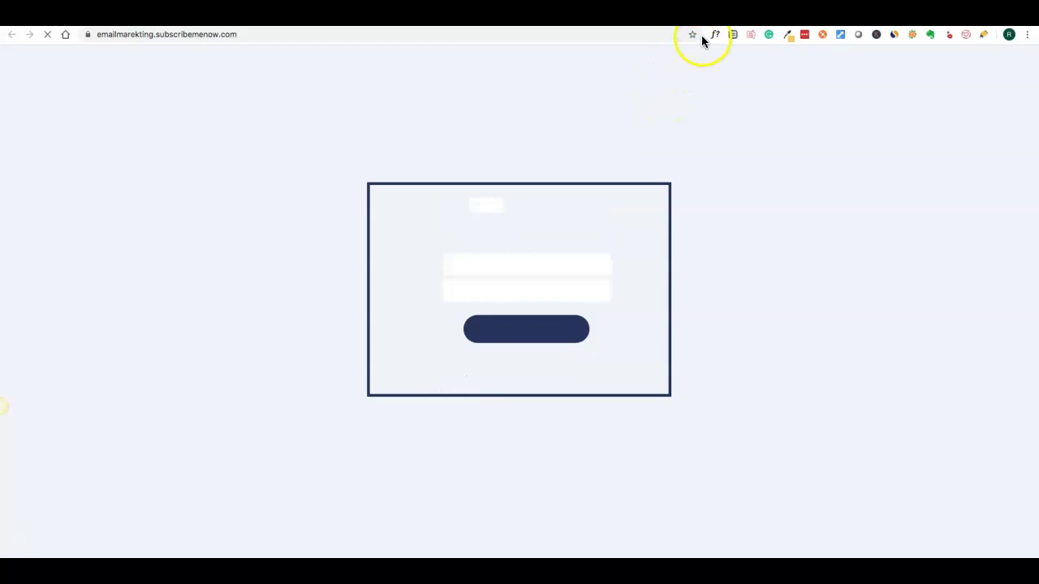
key(ctrl+w)
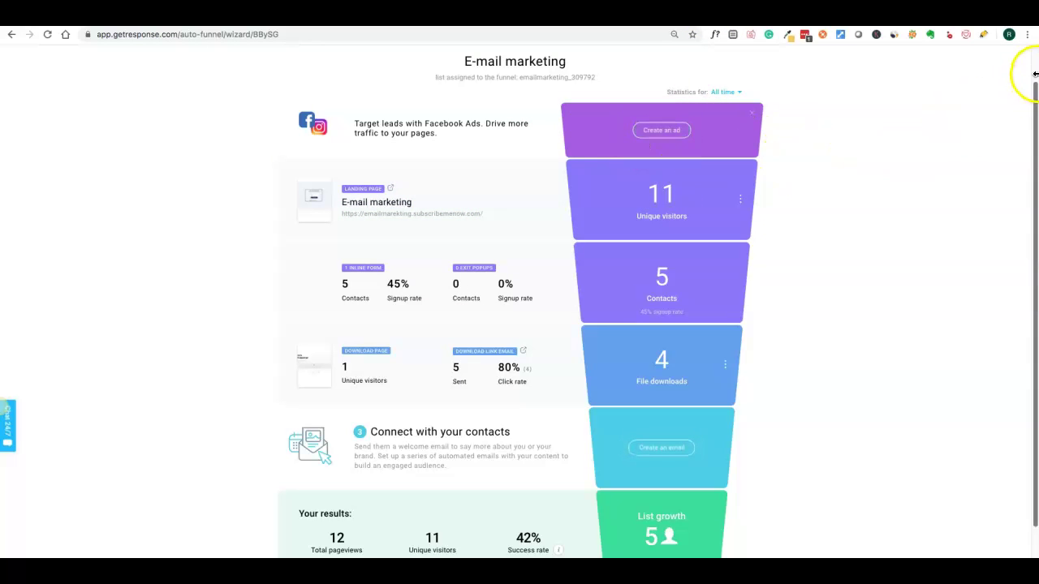
scroll(1032, 79, up, 1)
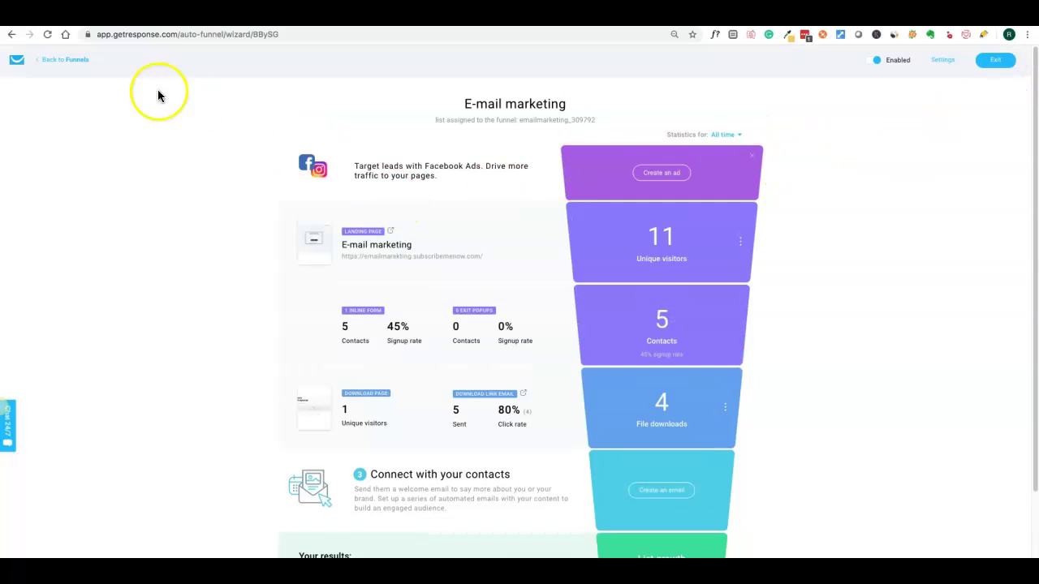
click(62, 63)
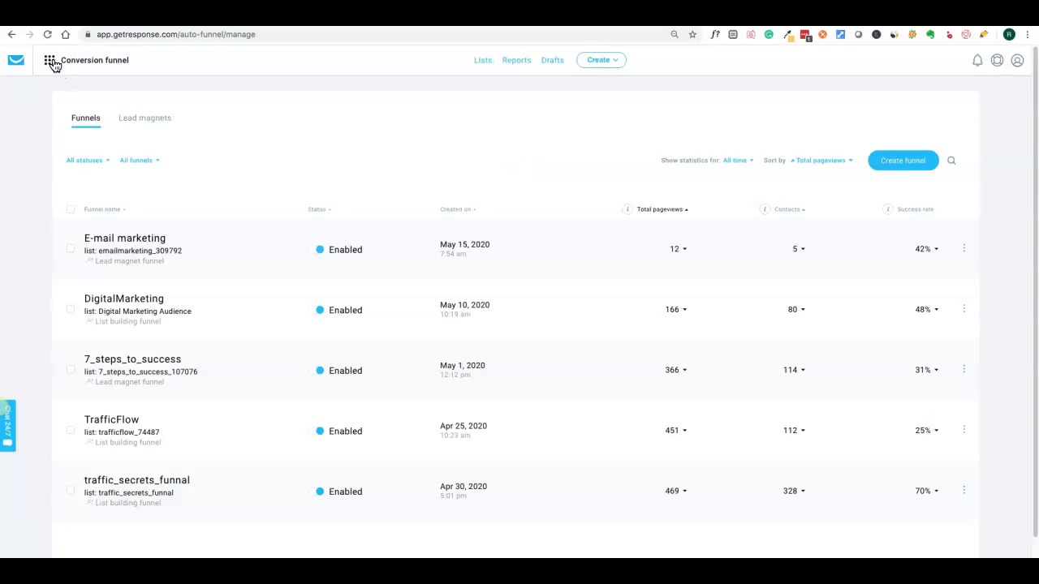
click(50, 63)
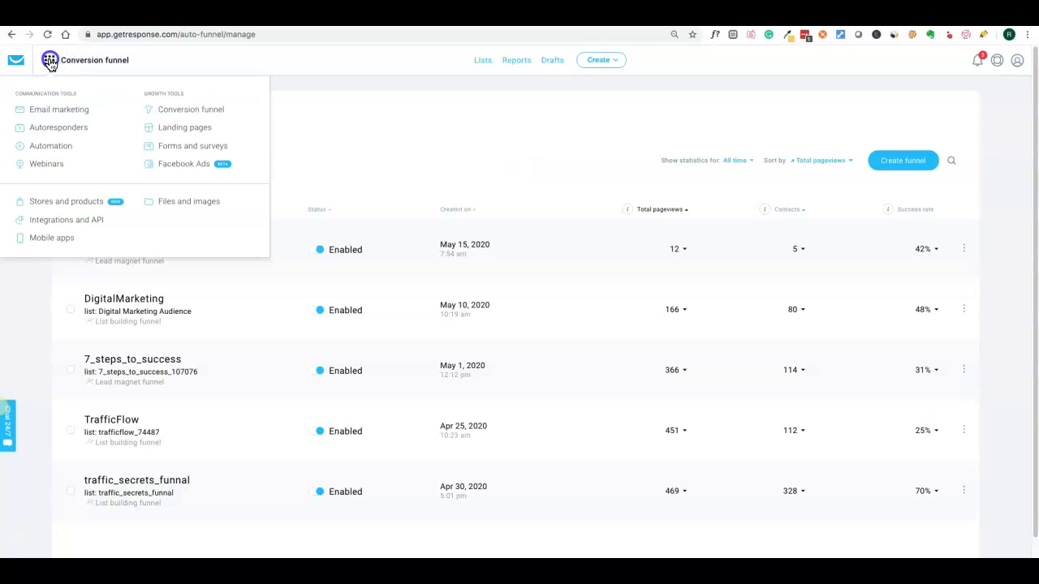
click(179, 110)
Compare Sell a product and Promote a webinar funnel types, then create a Build a list Standard opt-in funnel.
click(901, 160)
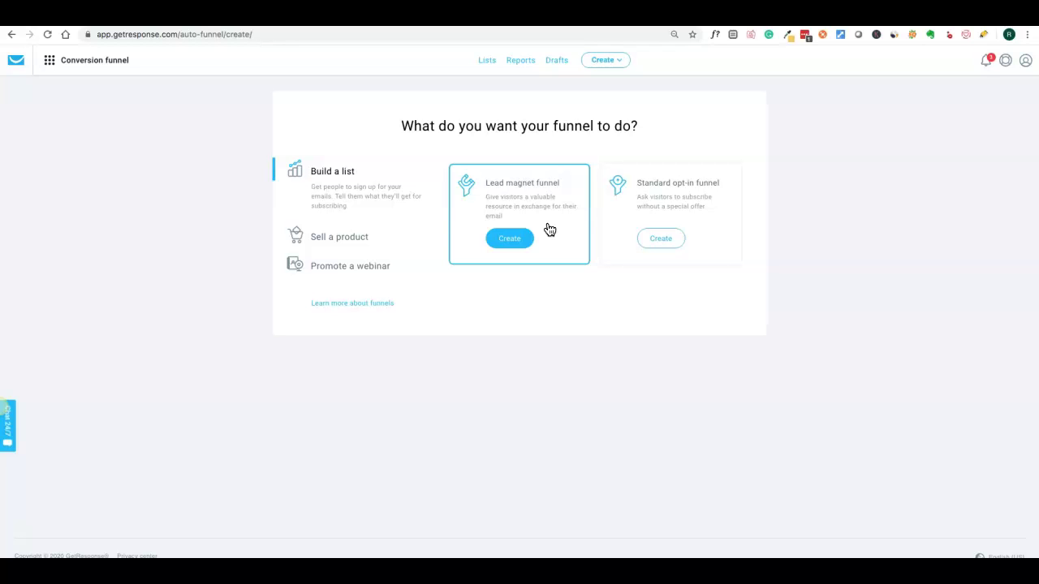
click(336, 238)
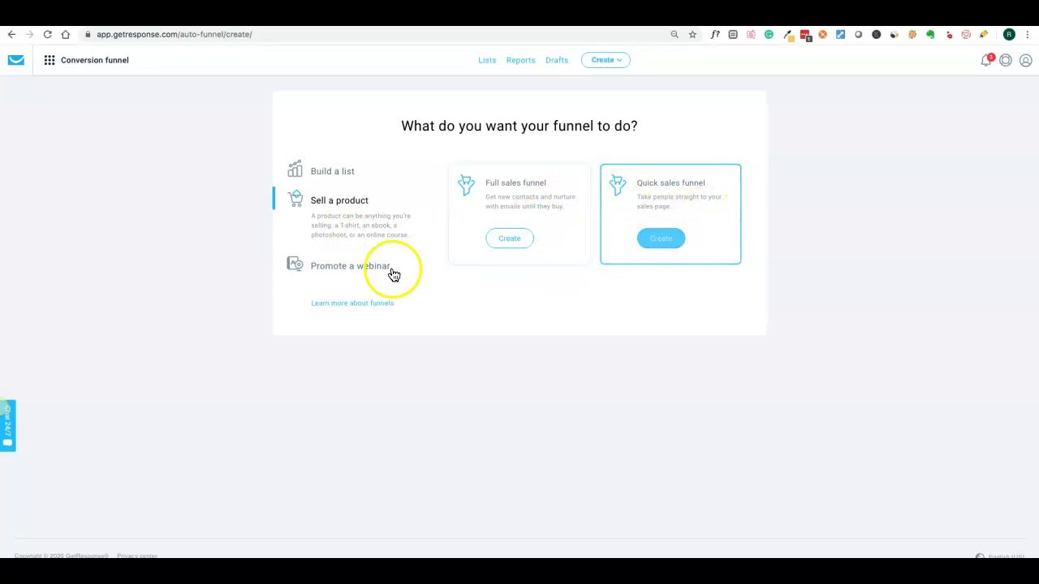
click(349, 266)
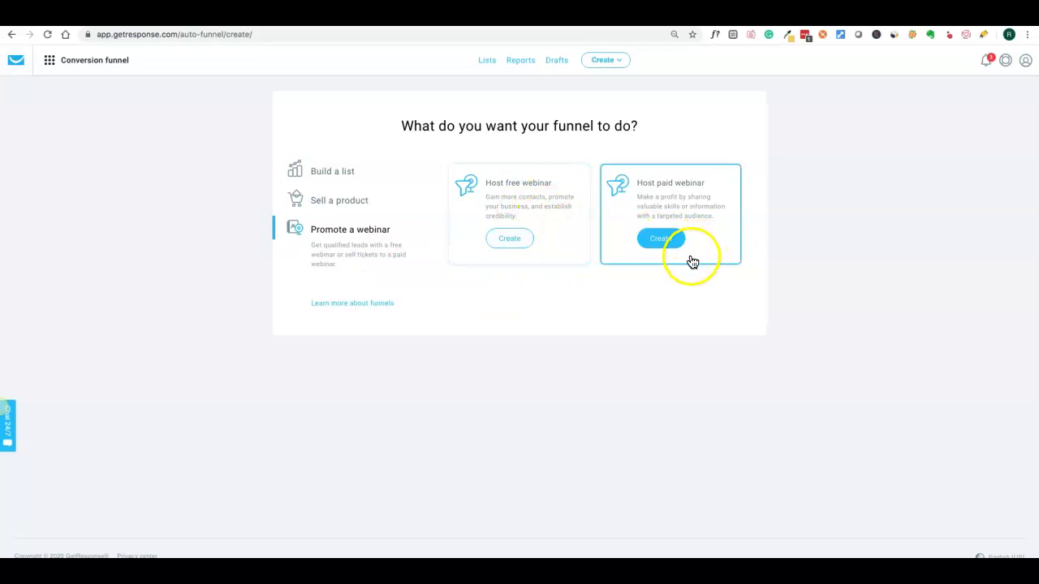
click(346, 180)
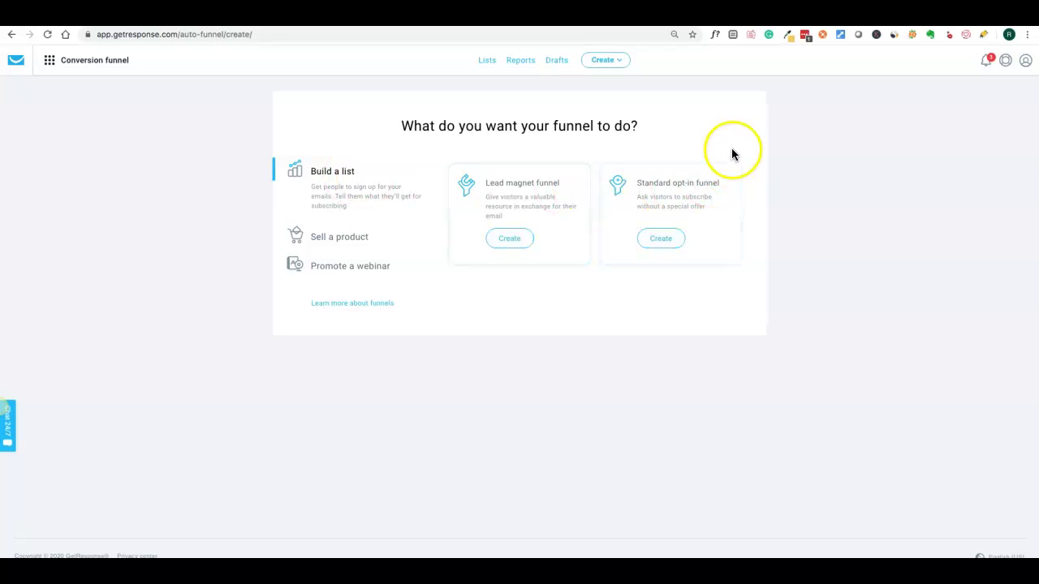
click(661, 240)
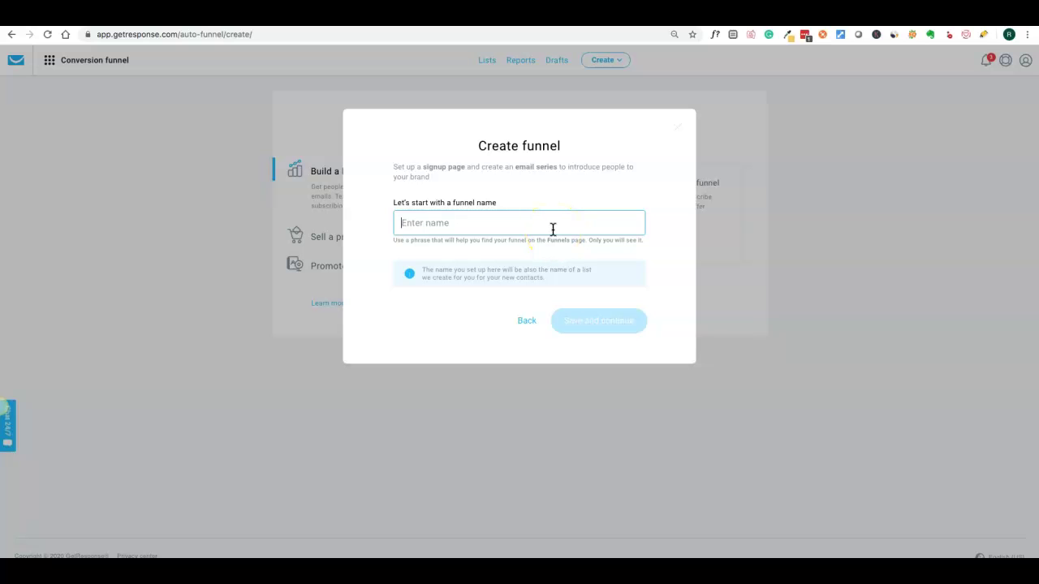
Name the new funnel 'Optin Funnel' and save it.
text(Singu)
key(BackSpace)
key(BackSpace)
key(BackSpace)
text(ngn)
key(BackSpace)
key(BackSpace)
text(Optin)
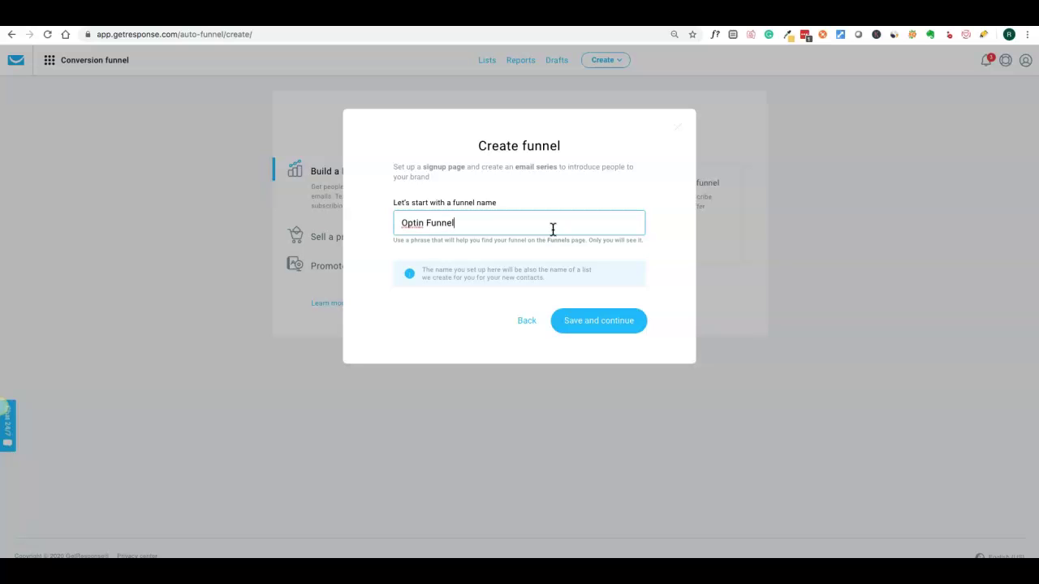
click(611, 326)
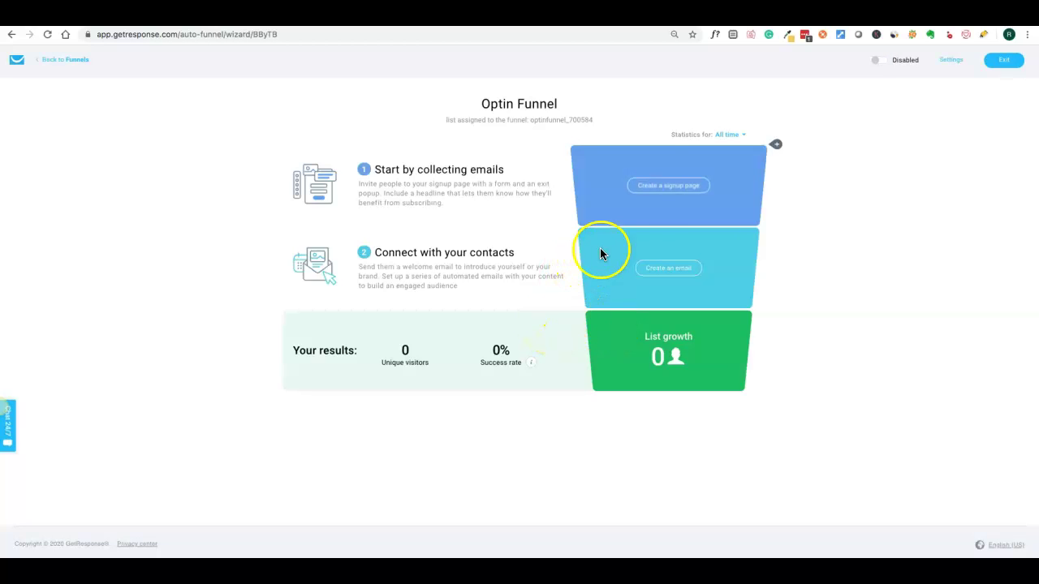
Pick the Lessons for success template from Online courses for the Optin Funnel signup page.
click(656, 186)
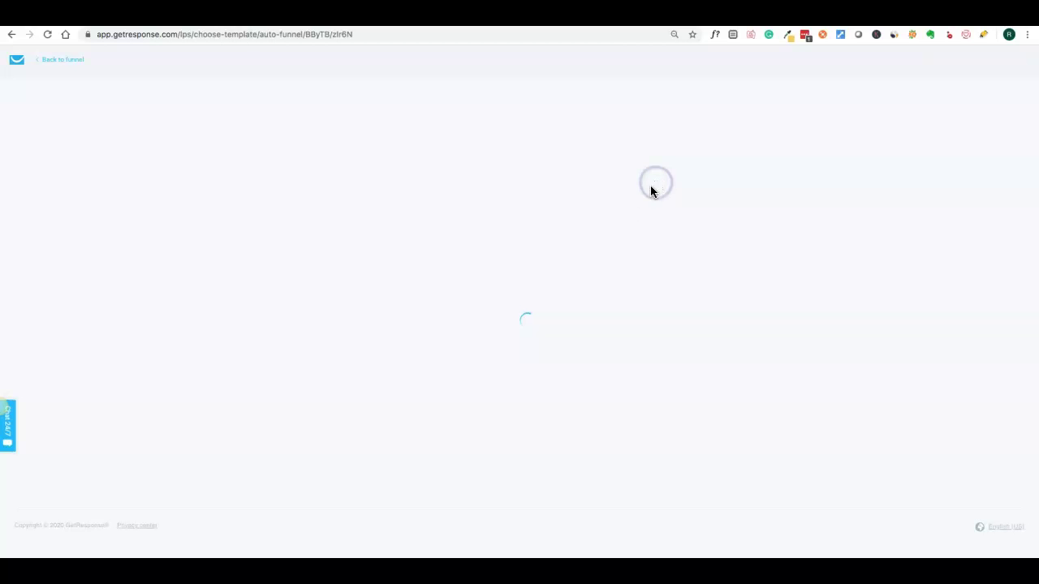
mouse_move(449, 220)
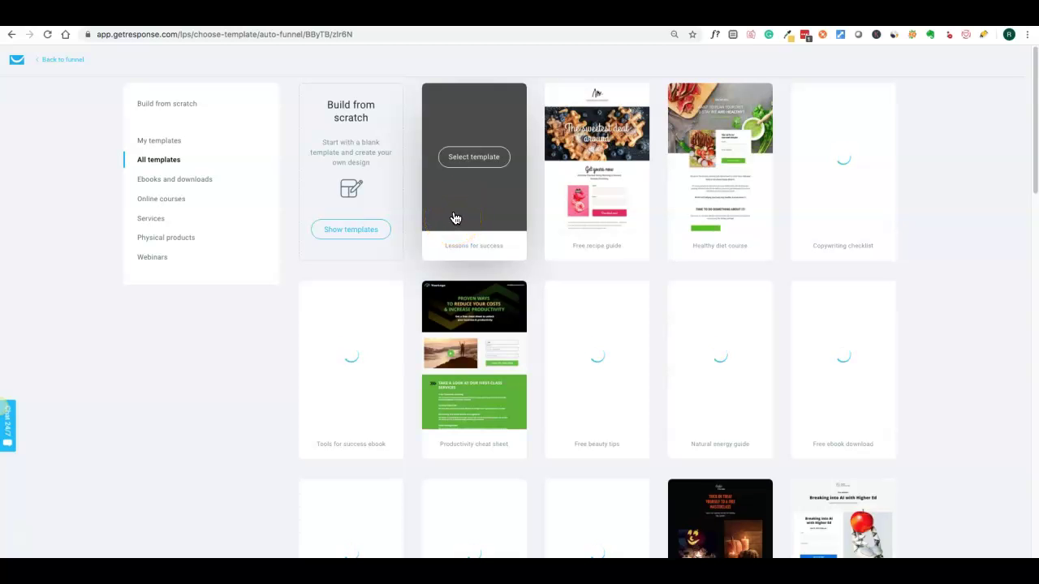
click(510, 190)
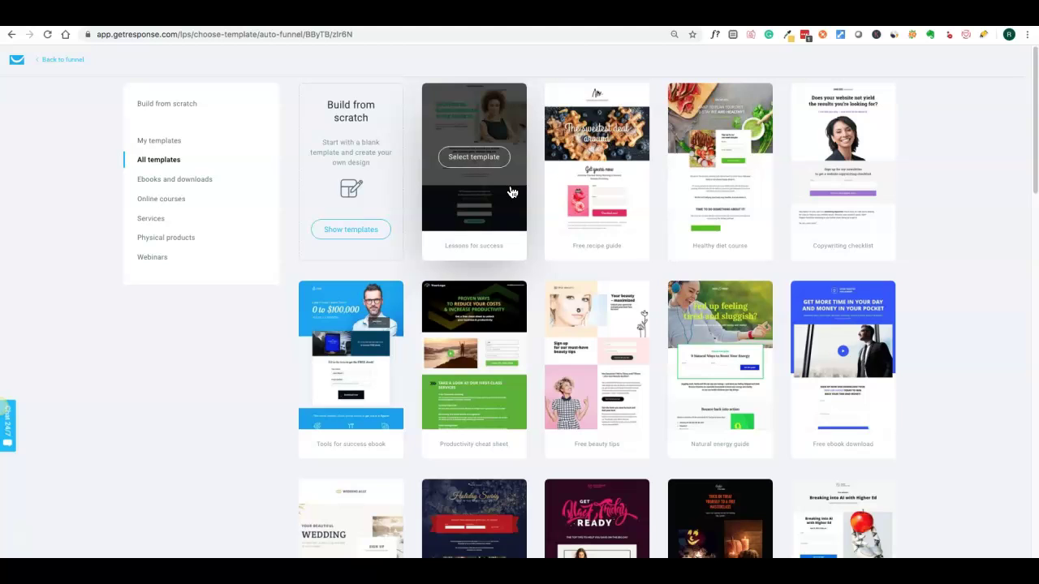
click(608, 186)
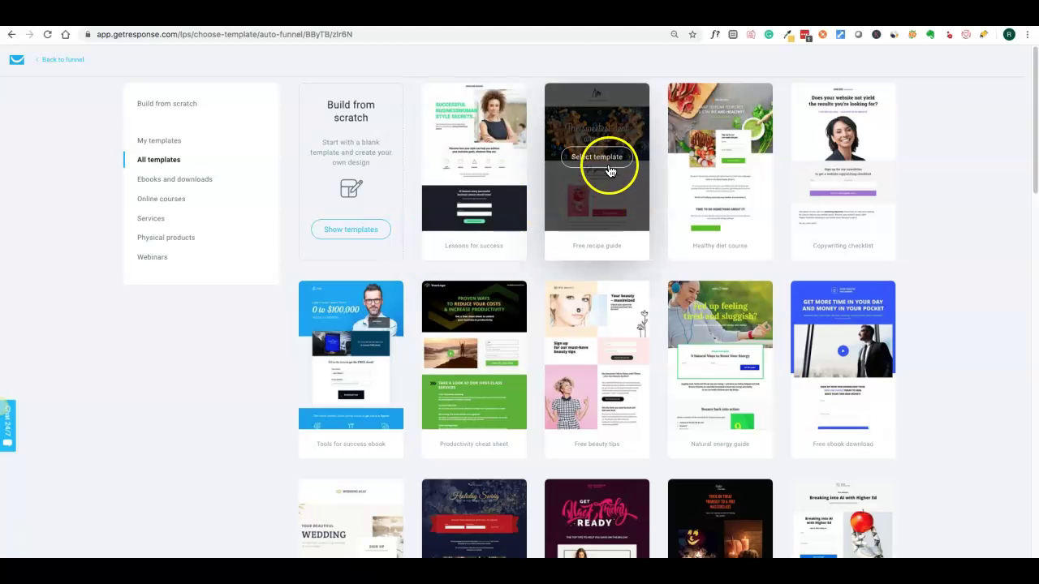
click(172, 203)
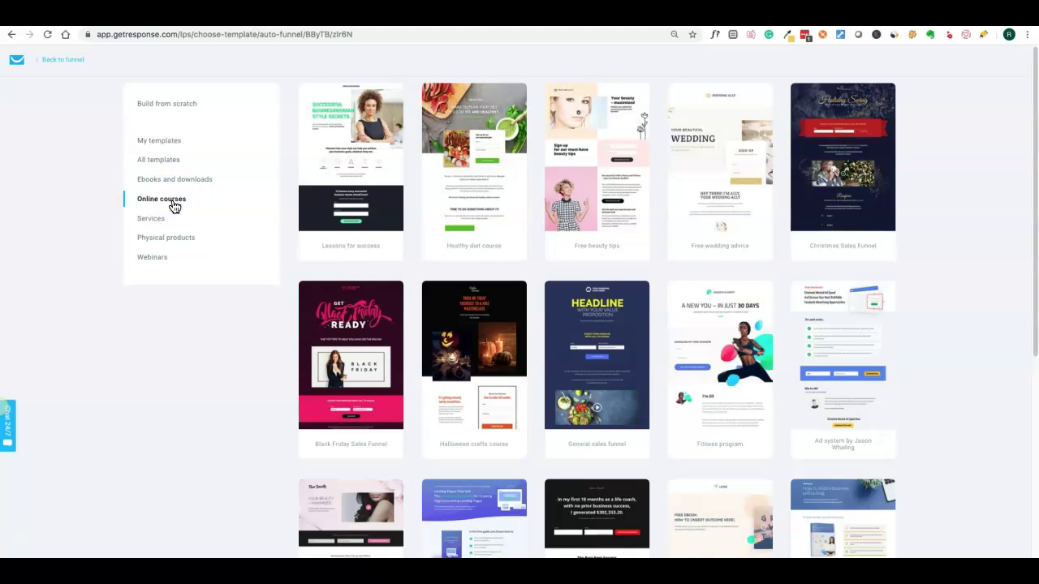
click(337, 157)
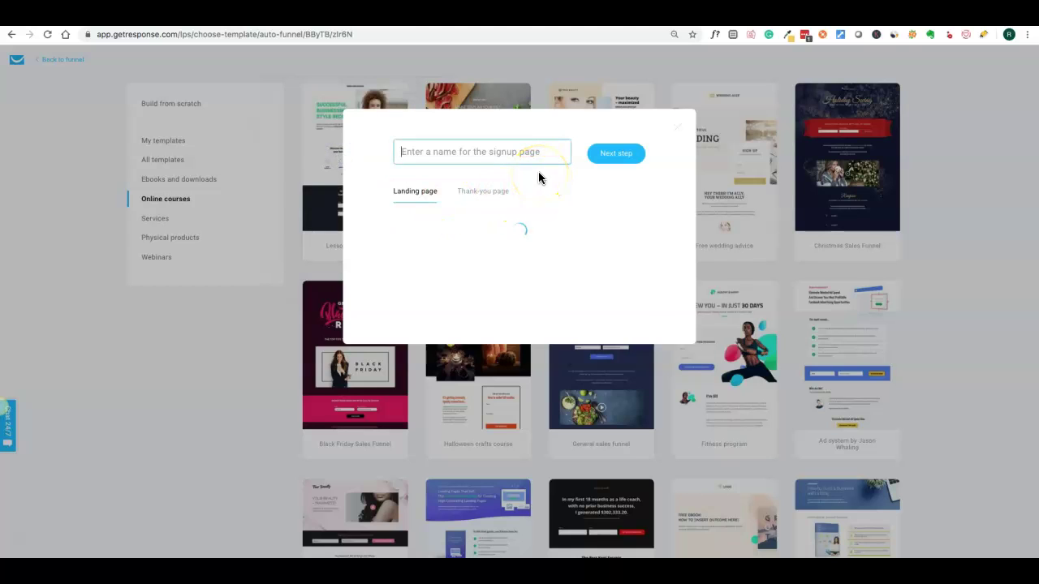
Preview the Lessons for success thank-you page, then load the signup page into the editor.
click(479, 193)
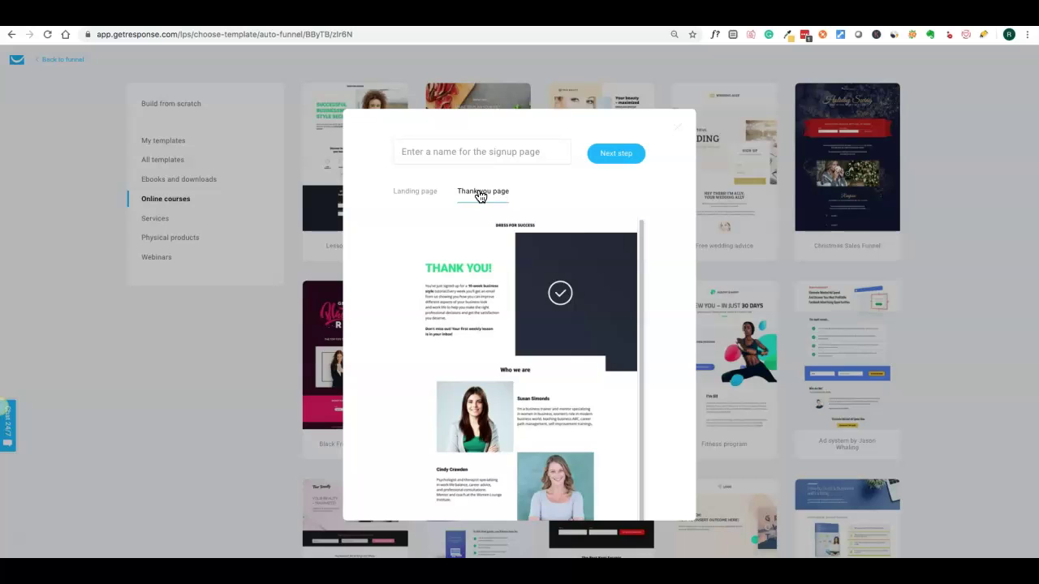
click(618, 158)
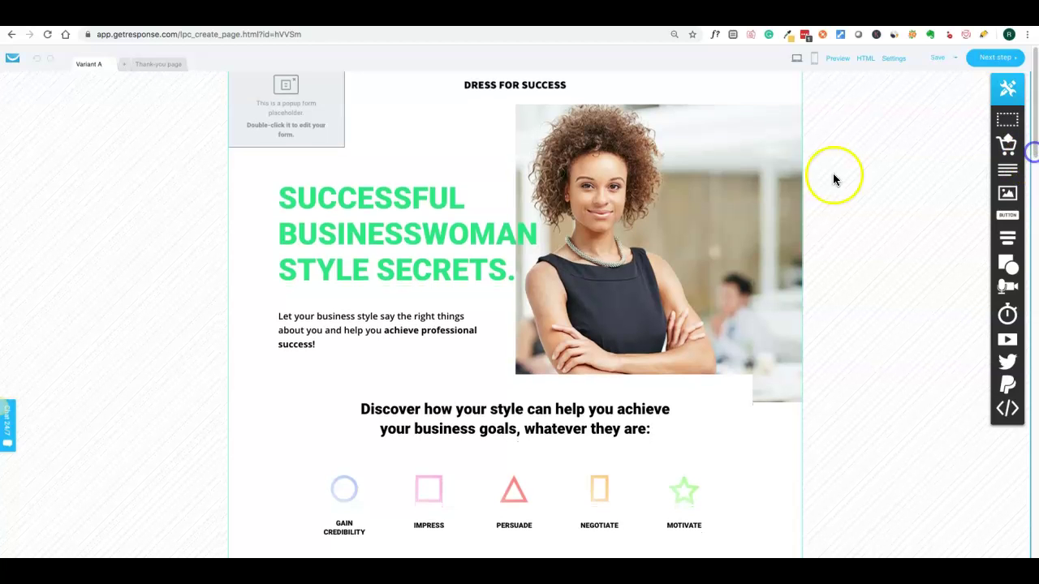
Generate a mobile version of the signup page after inspecting its headline block.
scroll(427, 224, down, 1)
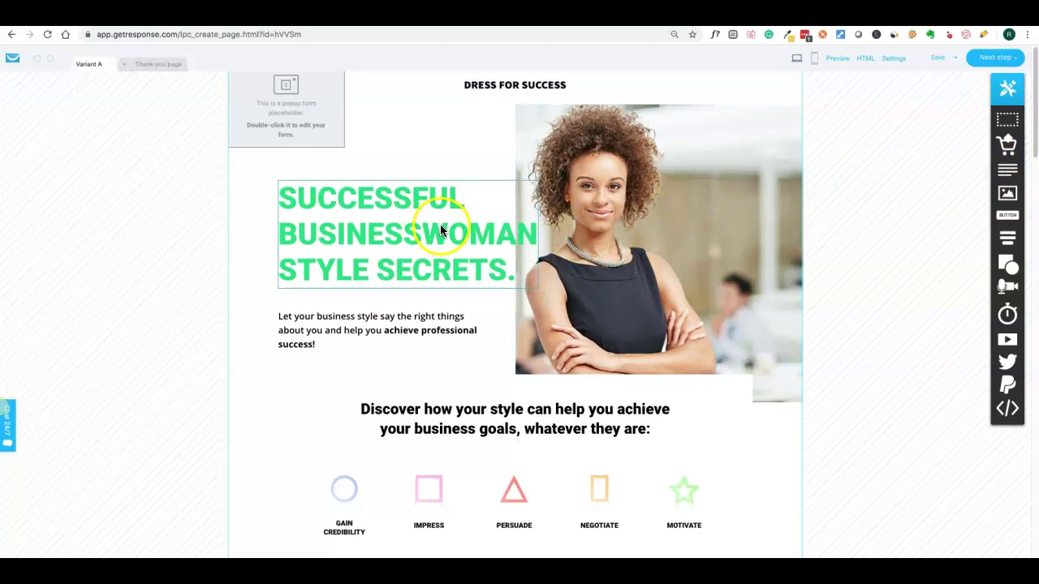
click(432, 244)
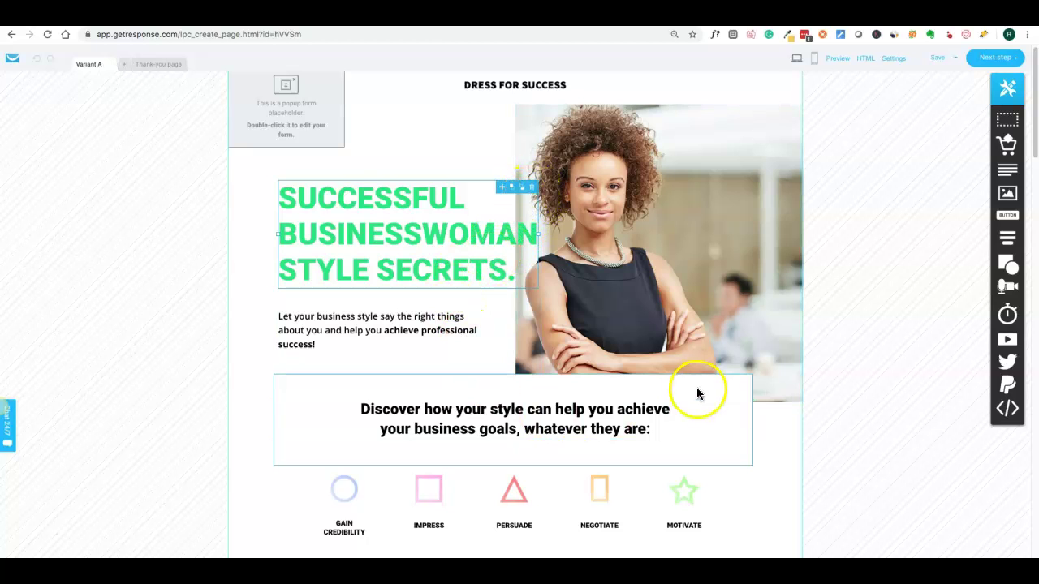
drag(1033, 156, 1034, 265)
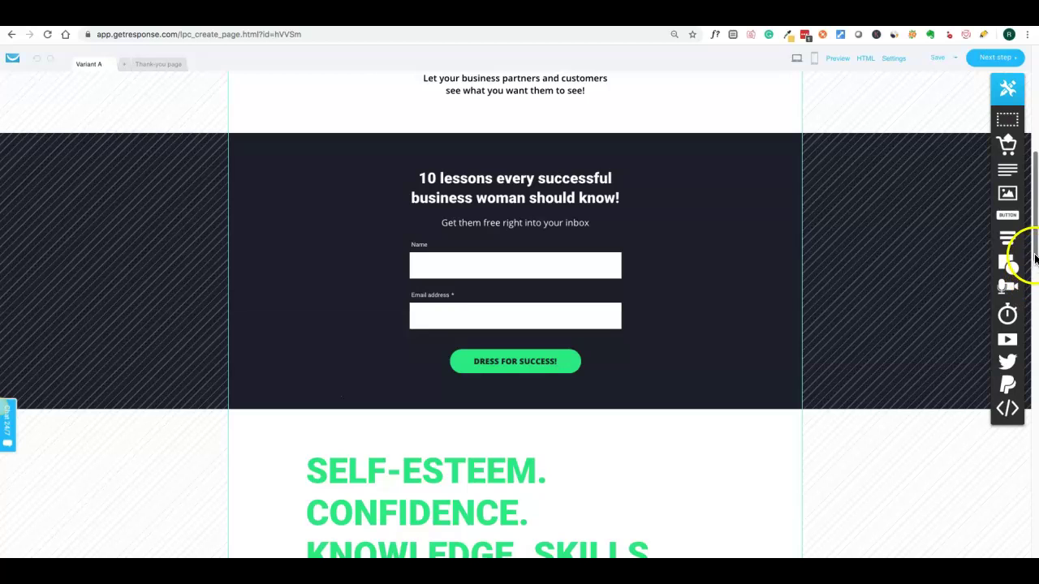
scroll(1034, 258, up, 1)
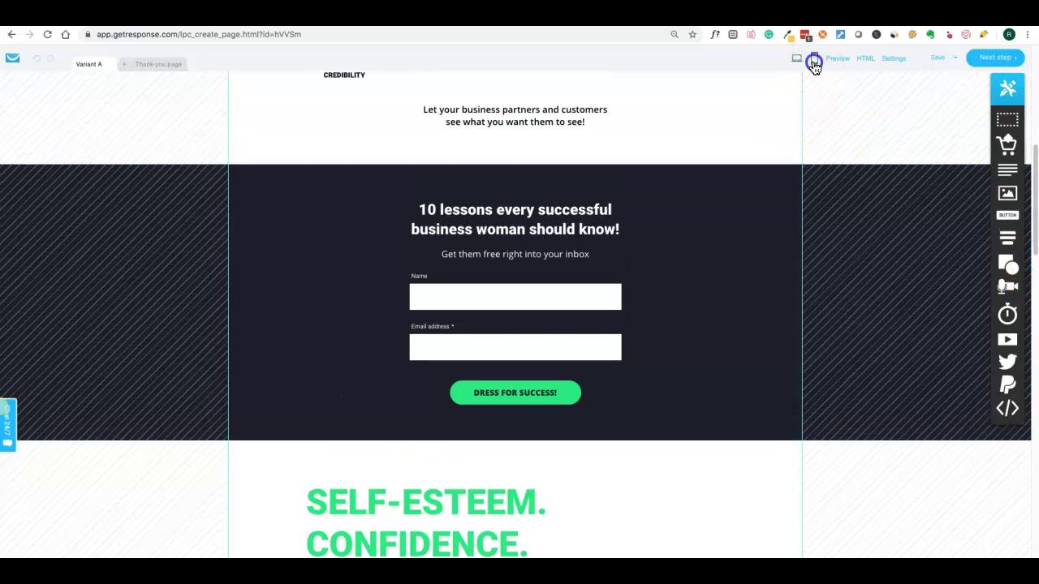
click(813, 60)
click(526, 354)
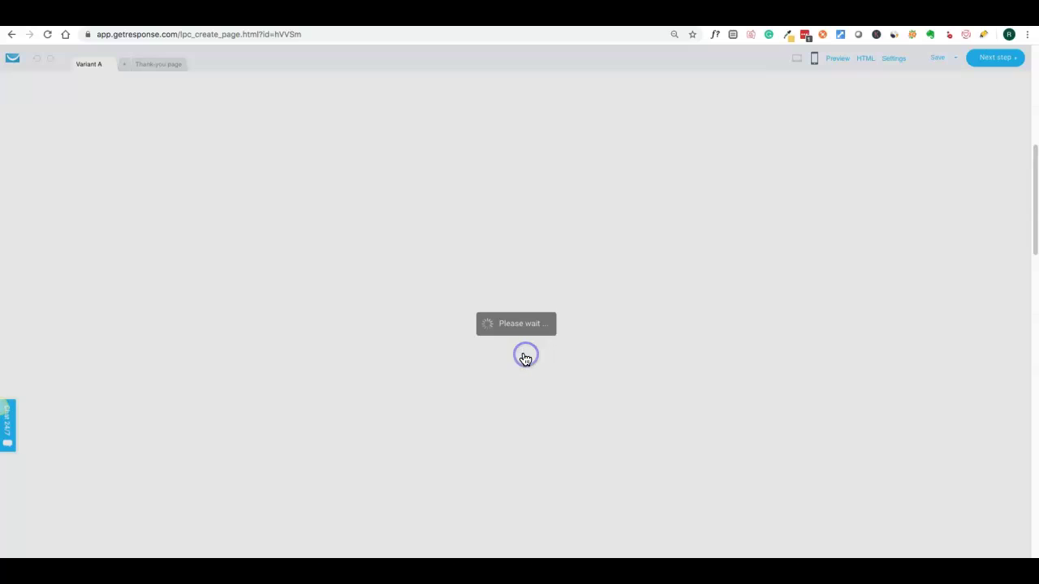
Inspect the thank-you page's checkmark image block, then proceed to the landing page settings.
click(1035, 136)
scroll(1030, 154, down, 2)
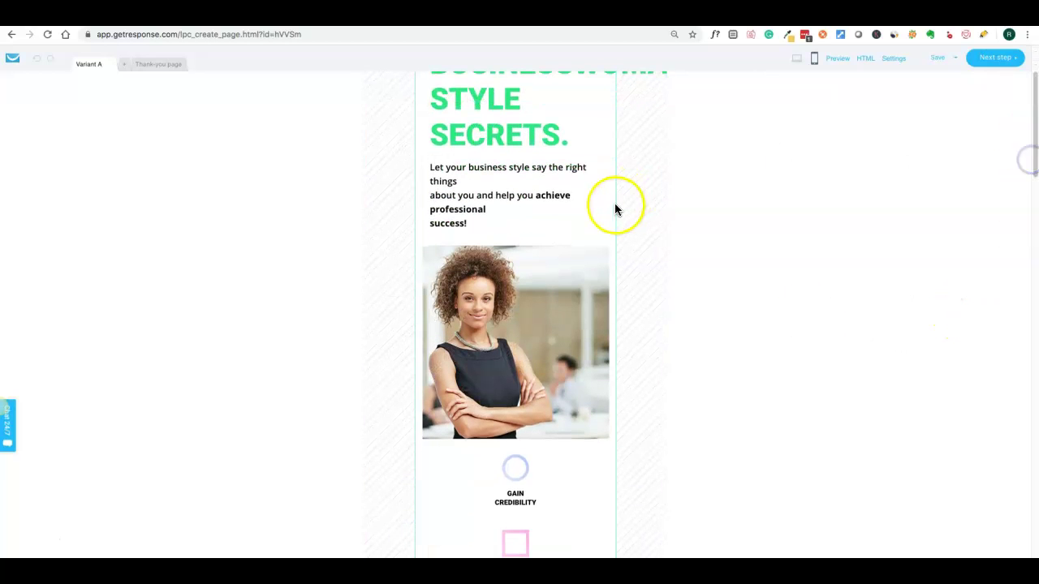
click(157, 65)
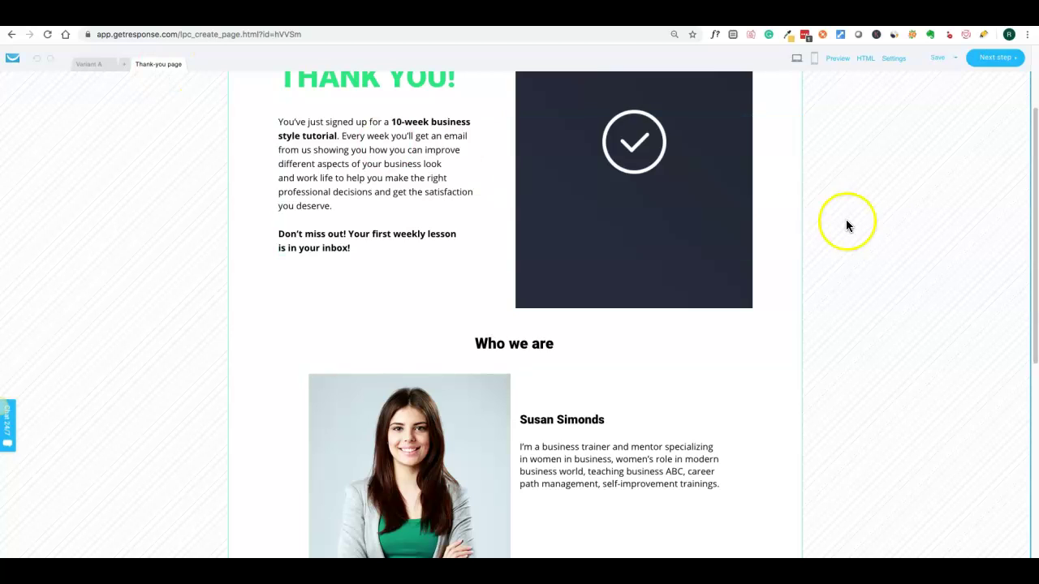
click(1035, 103)
scroll(1034, 106, down, 1)
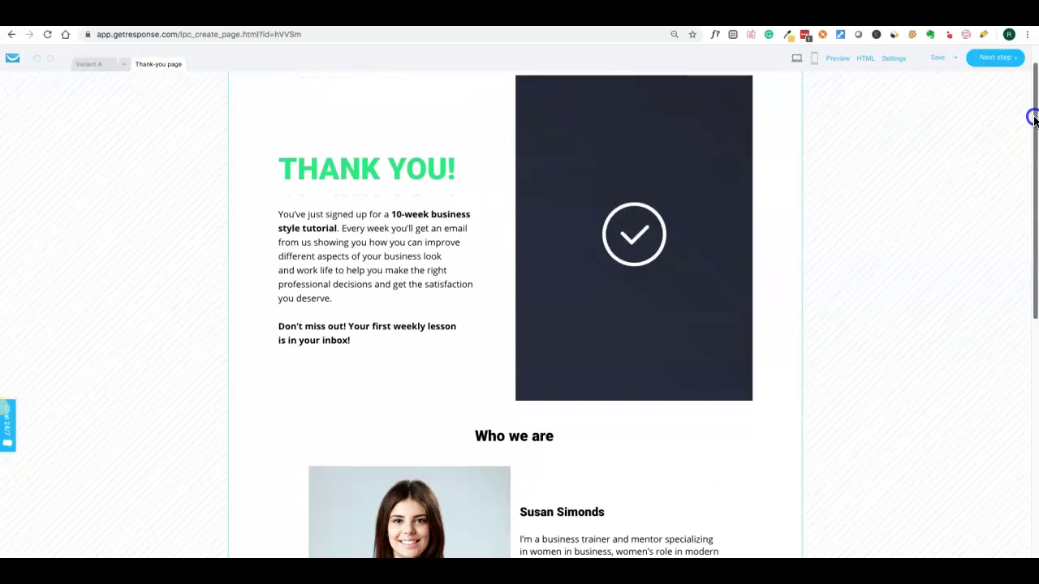
click(615, 176)
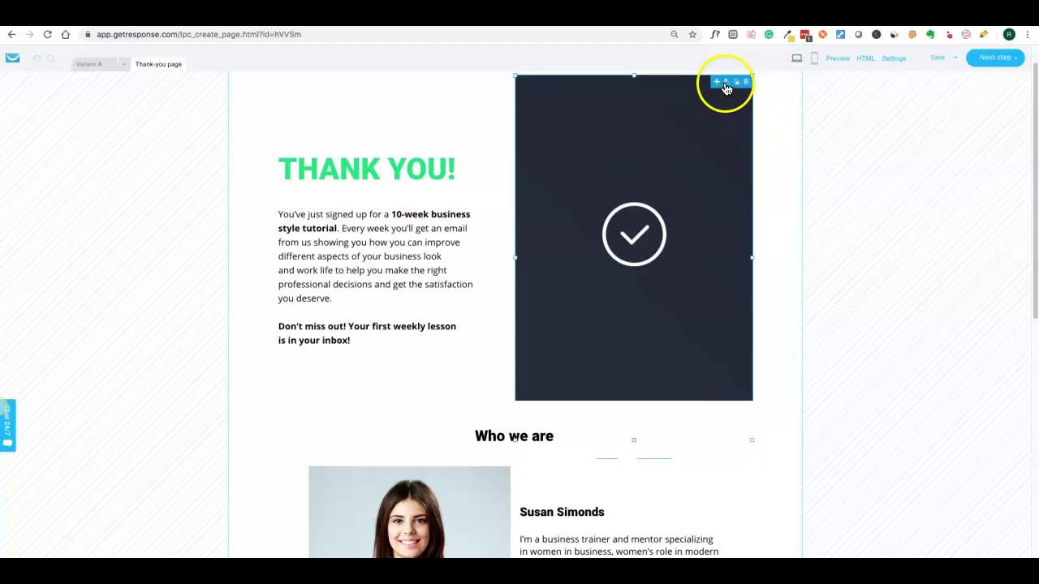
click(990, 63)
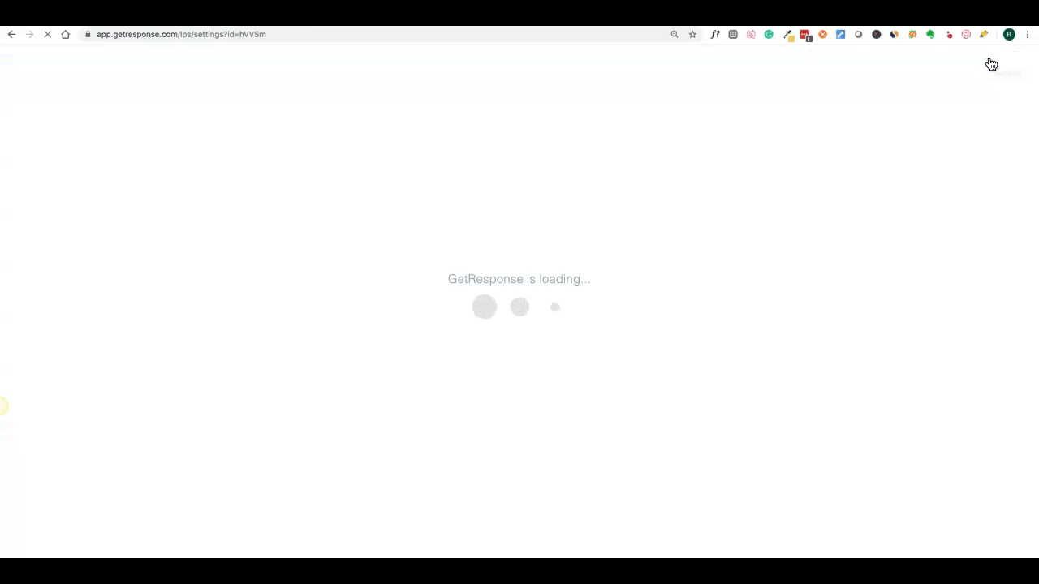
Retitle the page 'Optin Page' and copy that title into the Description.
click(924, 212)
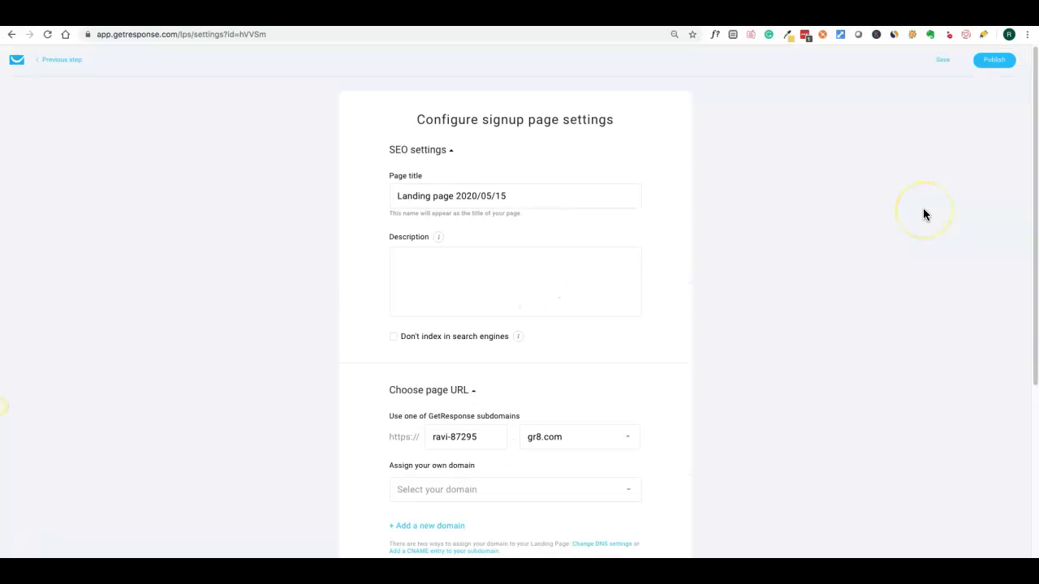
click(509, 196)
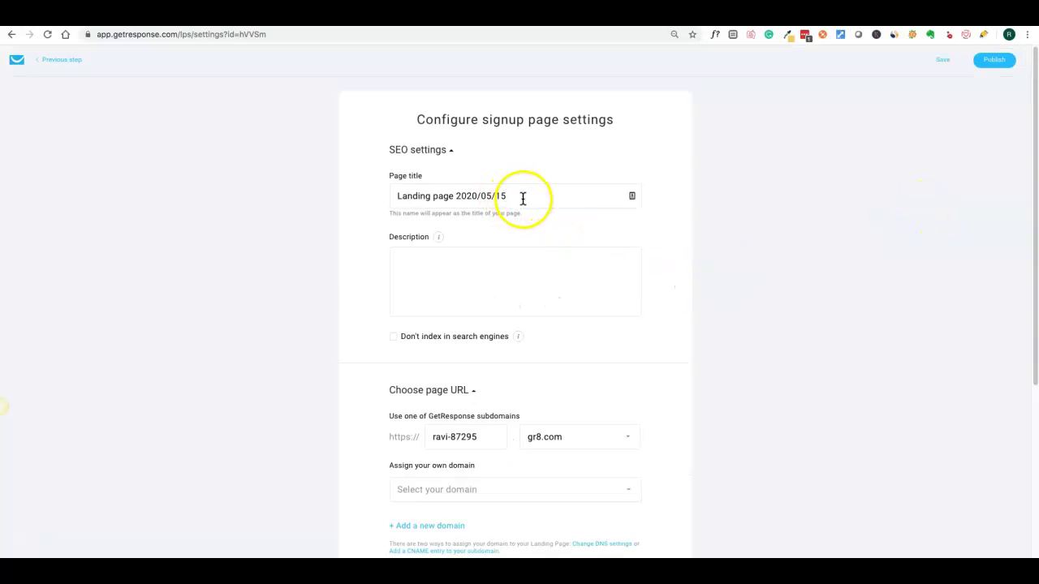
drag(528, 194, 361, 193)
text(O)
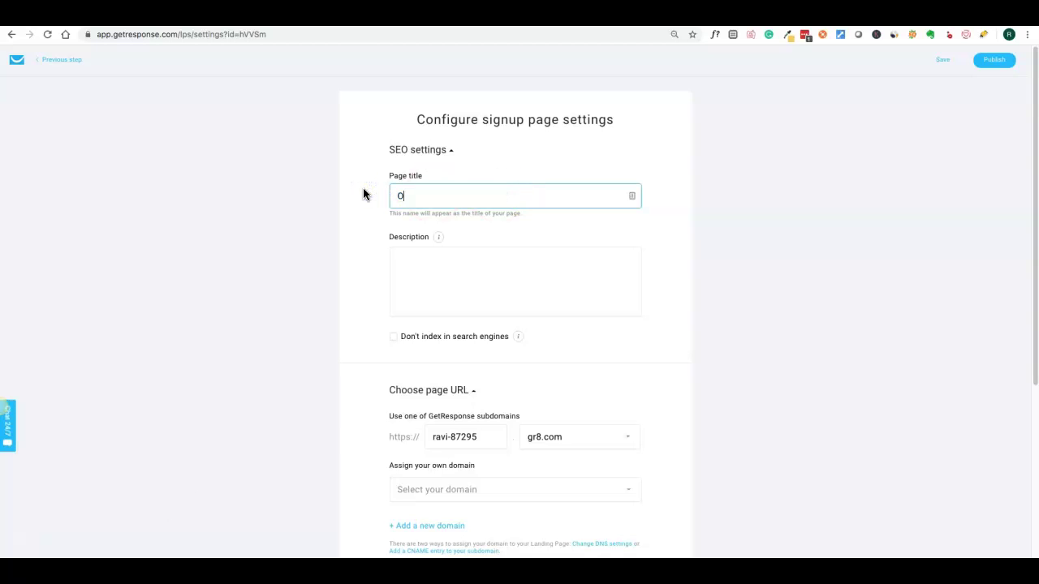
text(ptin Page)
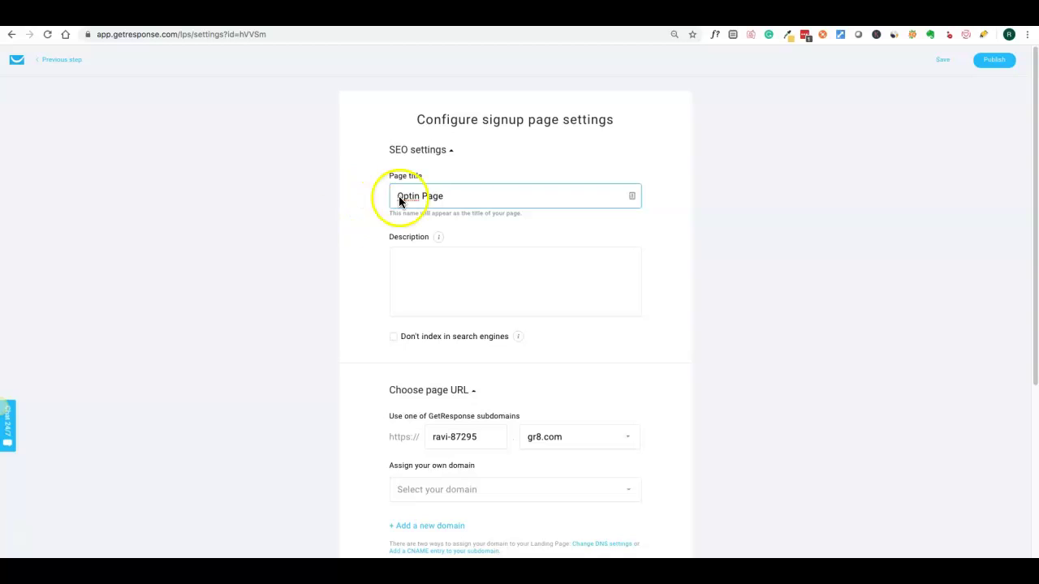
drag(454, 196, 382, 201)
key(ctrl+c)
click(480, 299)
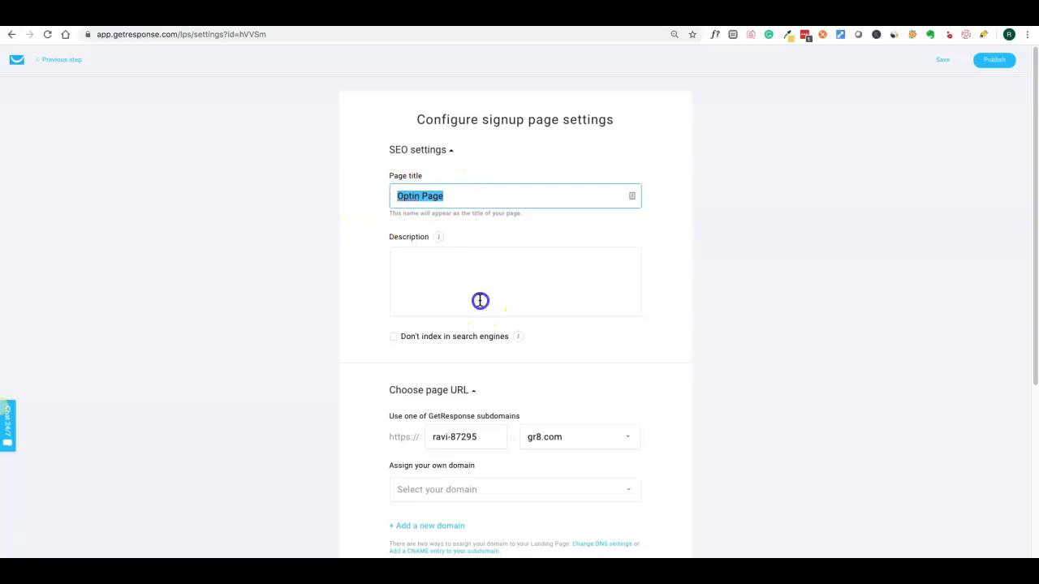
key(ctrl+v)
Set the address to OptinpageTest.subscribemenow.com and publish the page.
drag(486, 436, 394, 436)
key(ctrl+v)
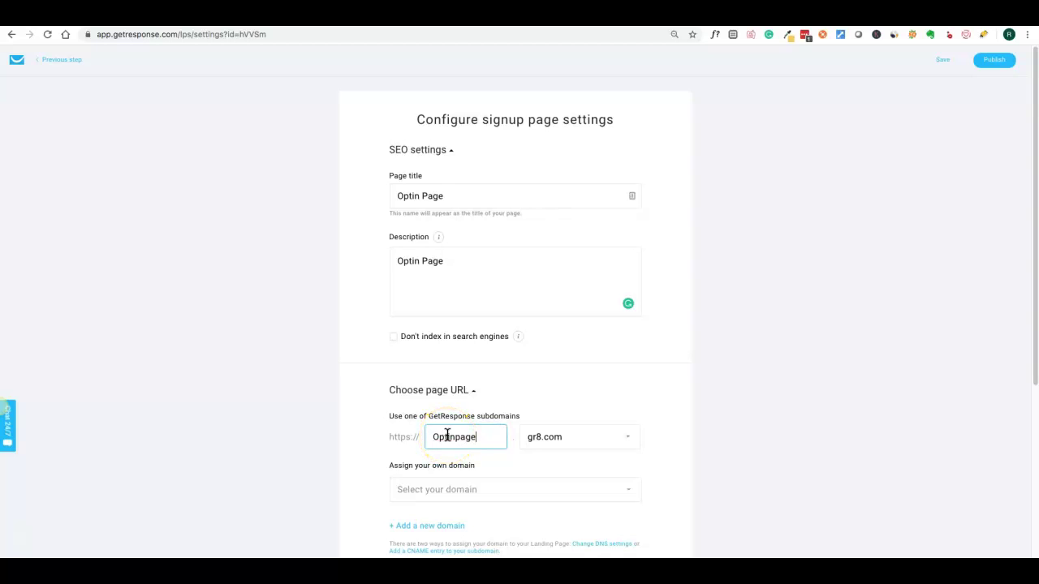
click(601, 438)
click(594, 481)
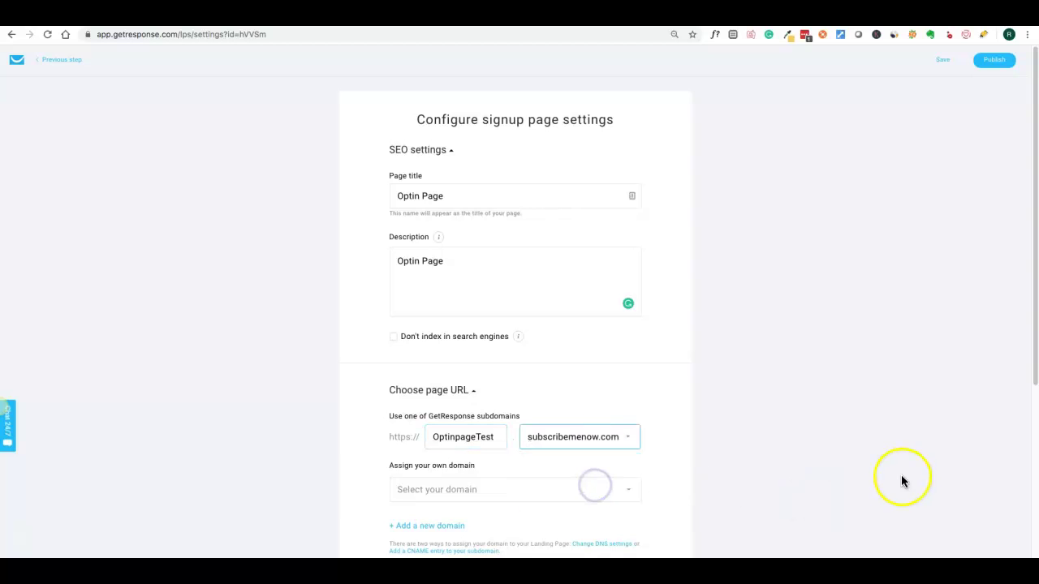
drag(1024, 371, 1019, 482)
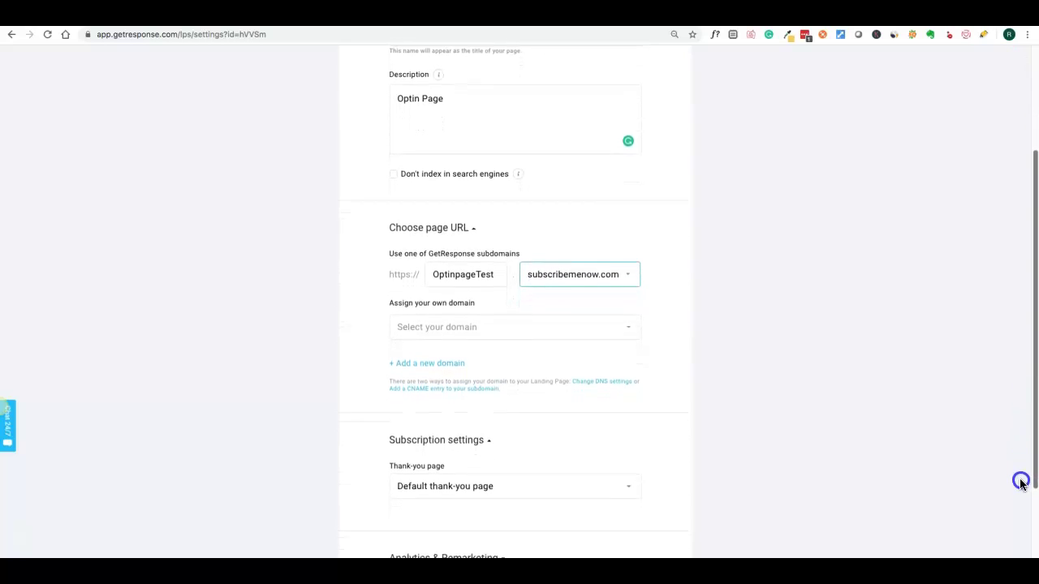
drag(1031, 413, 1026, 509)
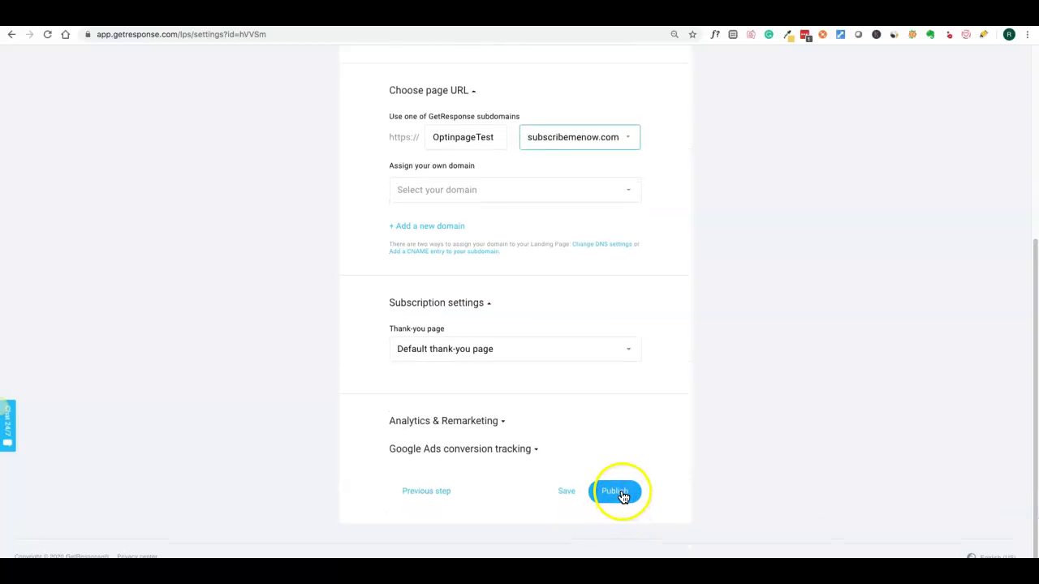
click(597, 496)
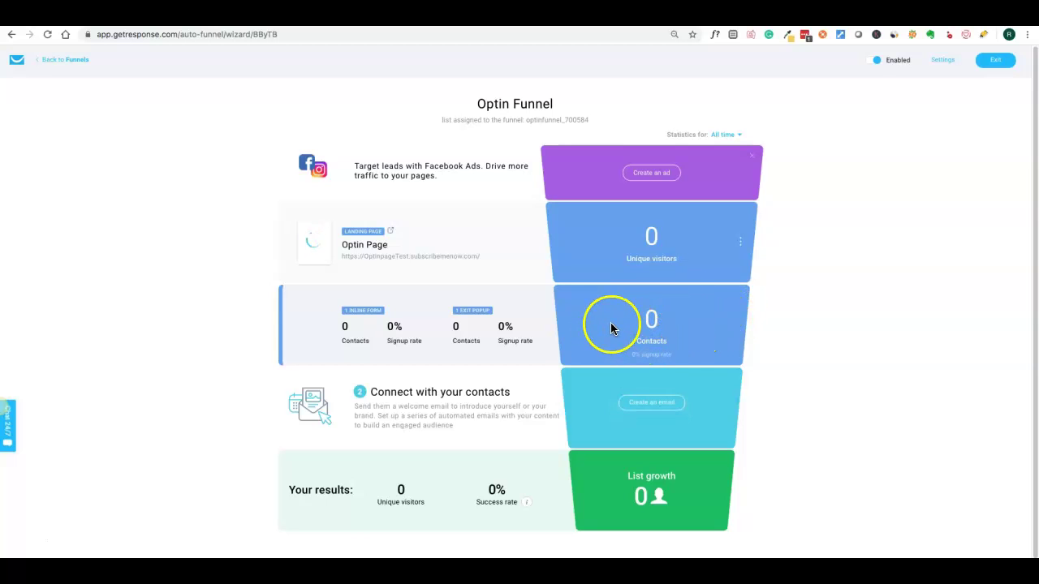
Open the live Optin Page from its OptinpageTest.subscribemenow.com link.
click(434, 258)
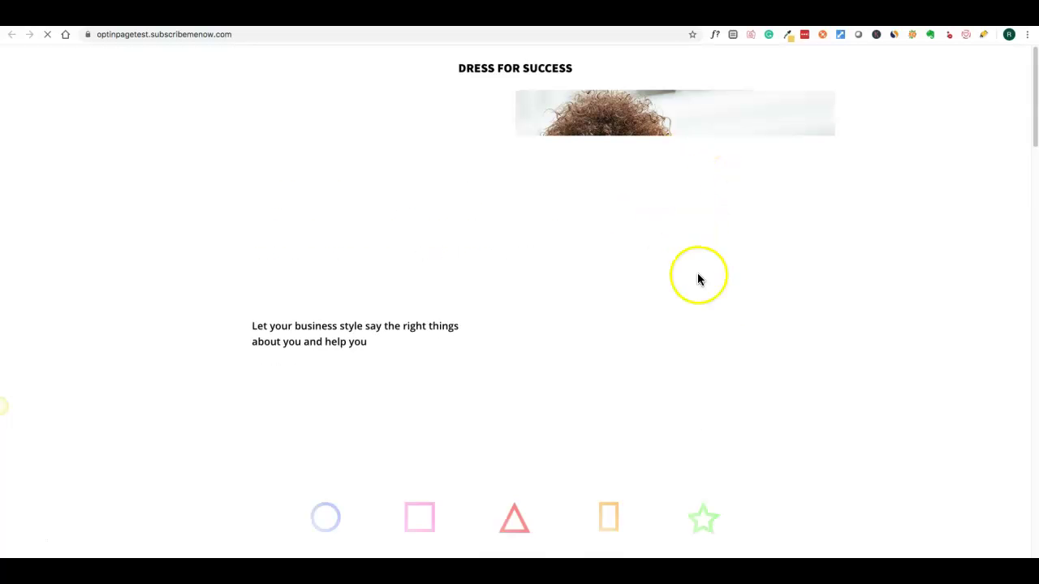
Enter a test name and e-mail address in the signup form and submit it.
click(1035, 234)
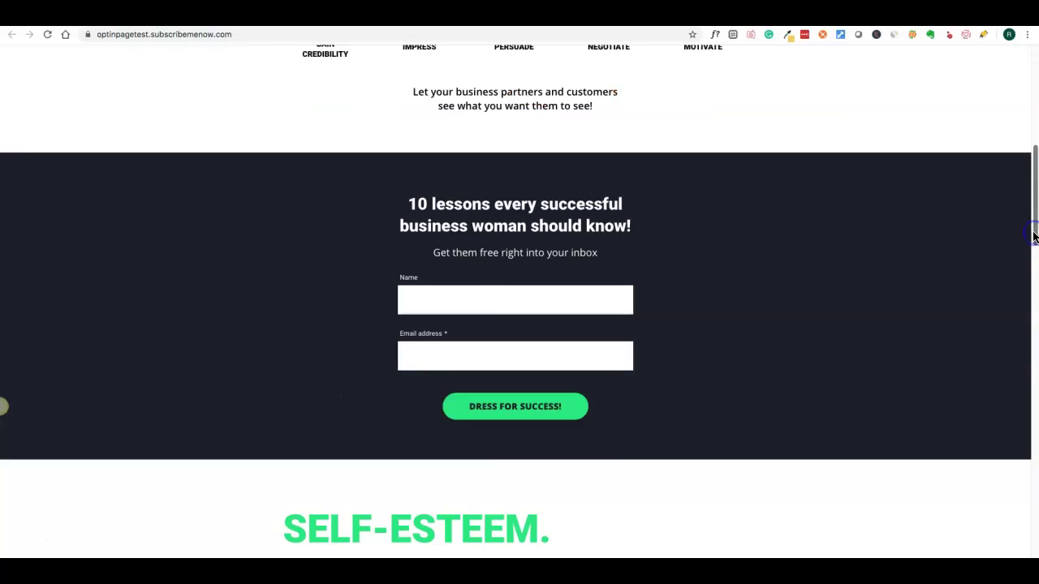
click(505, 296)
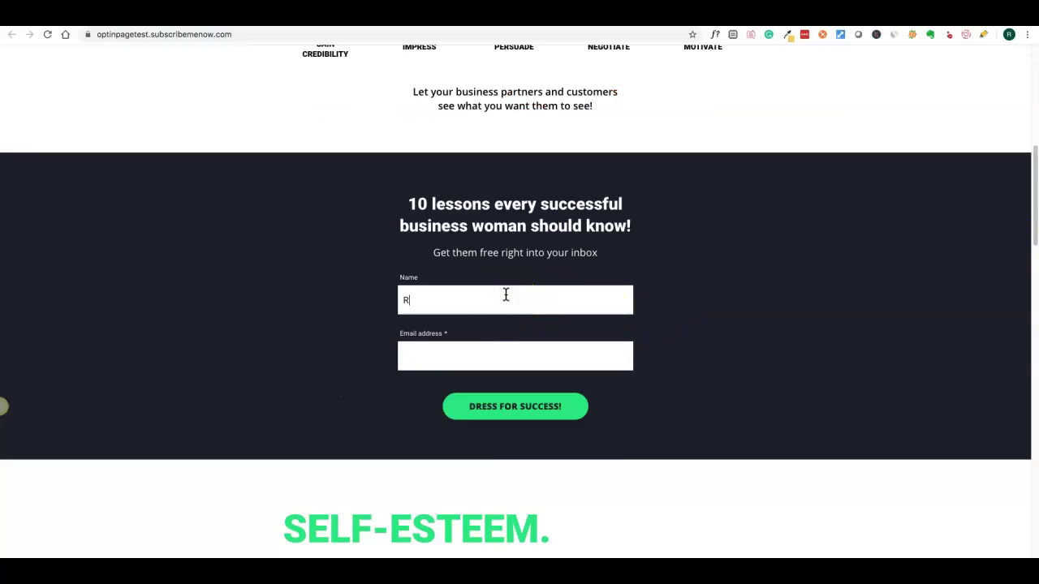
scroll(506, 295, down, 10)
click(505, 295)
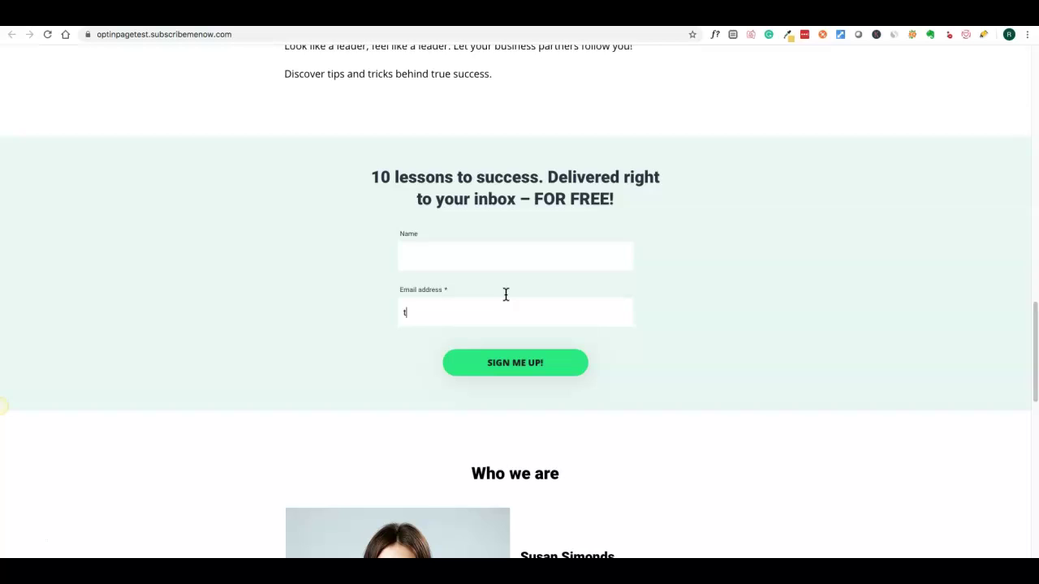
click(519, 279)
text(Ravi)
scroll(533, 254, up, 5)
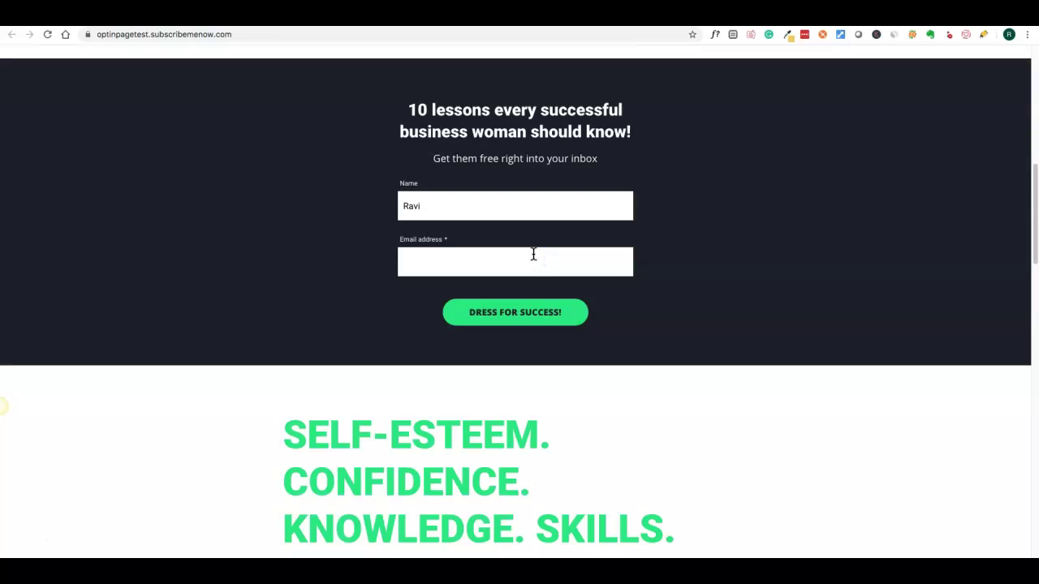
click(448, 260)
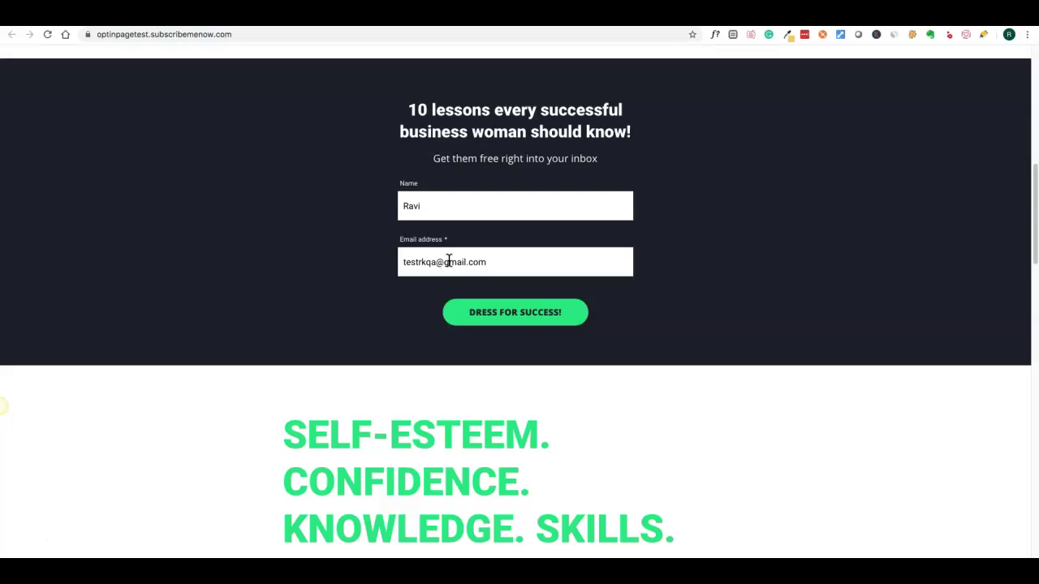
click(504, 315)
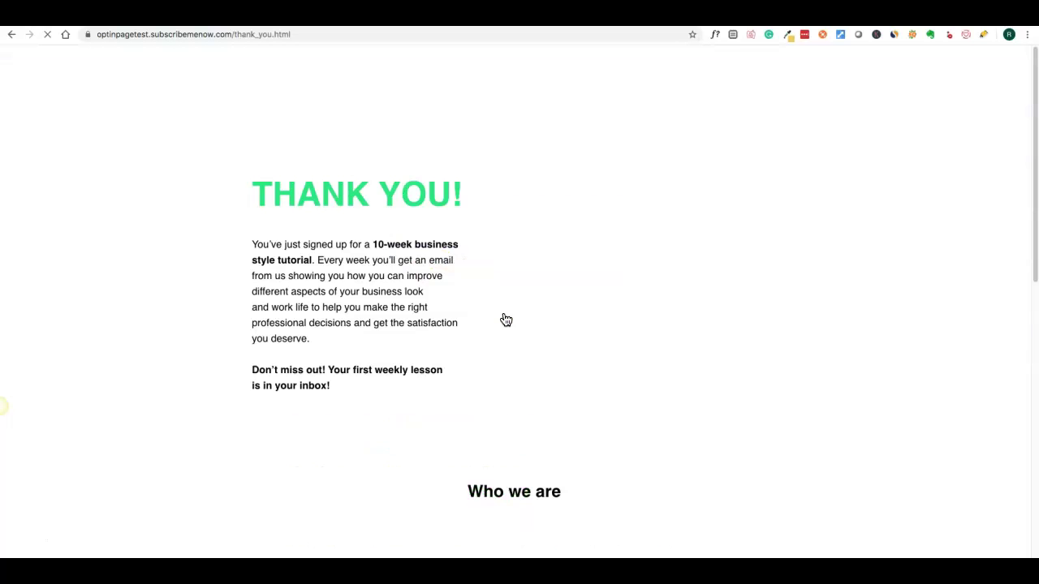
Close the Thank You page tab to get back to the Optin Funnel overview.
click(1032, 291)
drag(1031, 276, 696, 108)
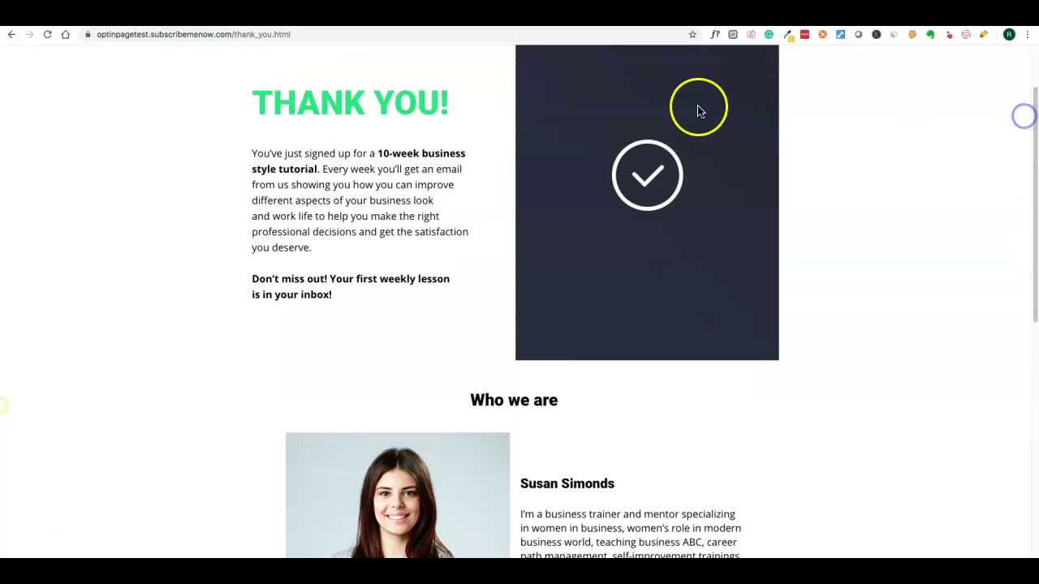
key(ctrl+w)
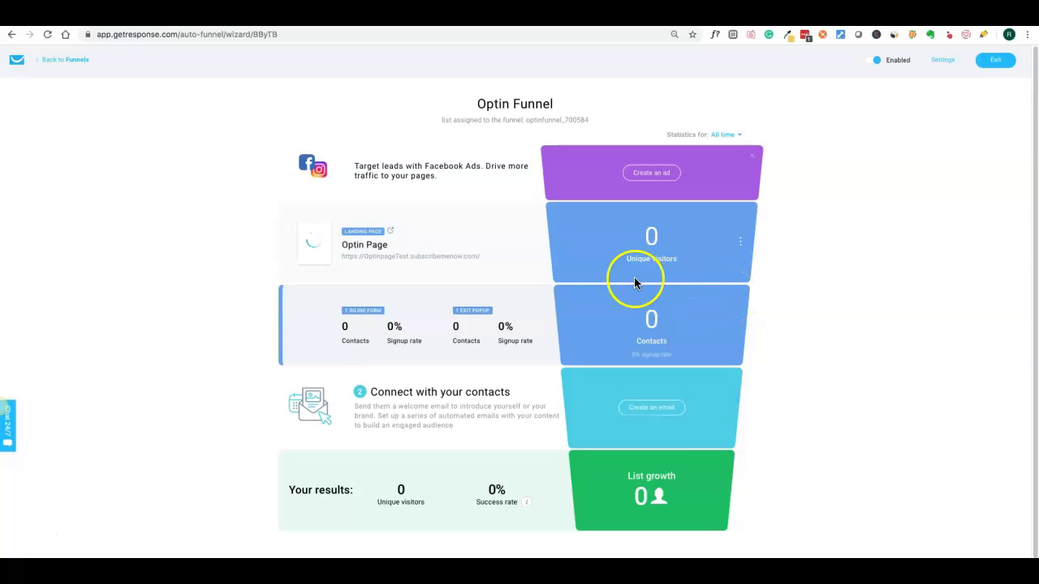
Reload the funnel to show 1 contact, then start creating the welcome email.
click(47, 35)
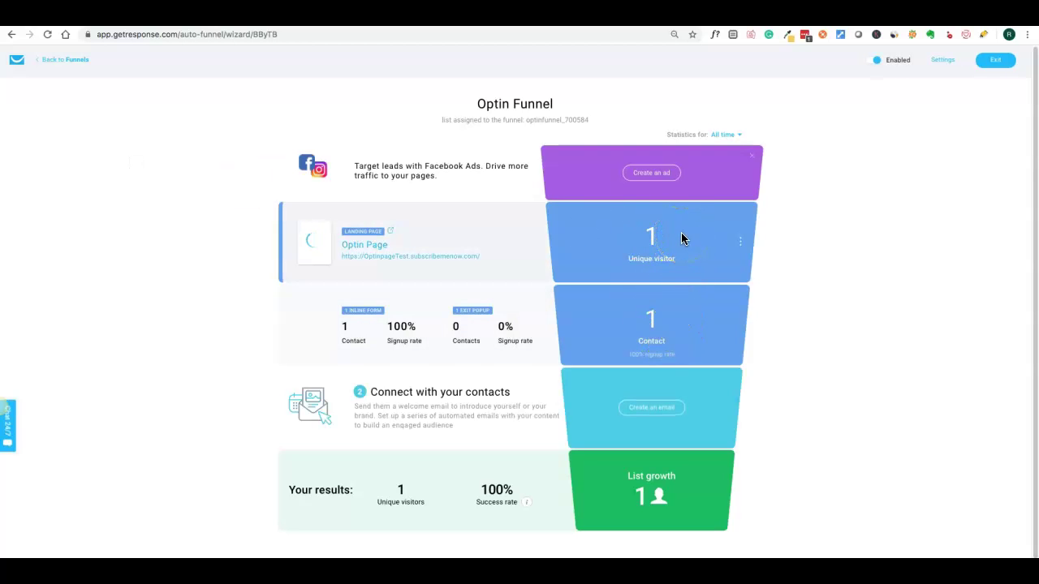
click(660, 326)
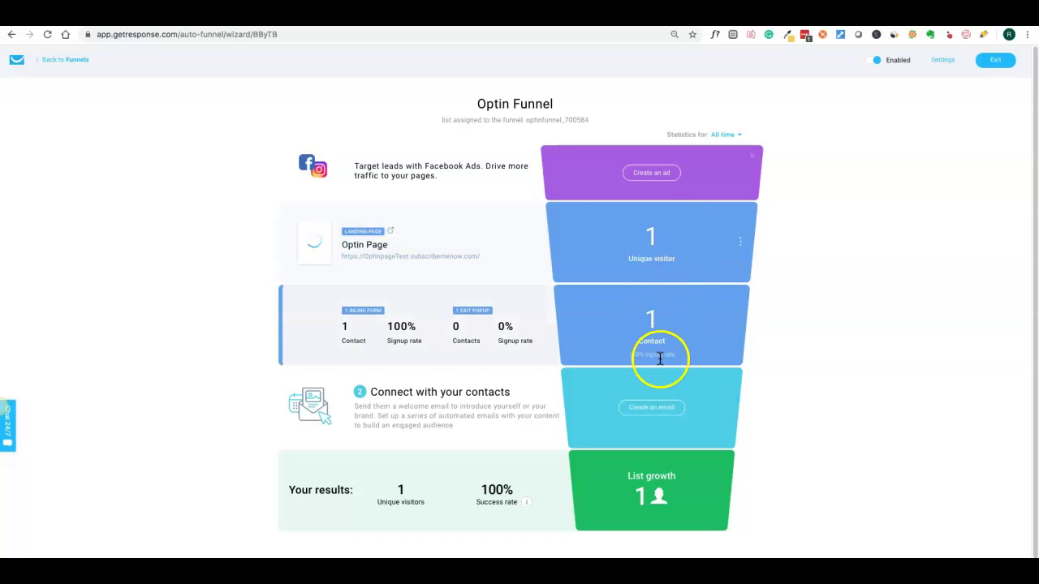
click(654, 414)
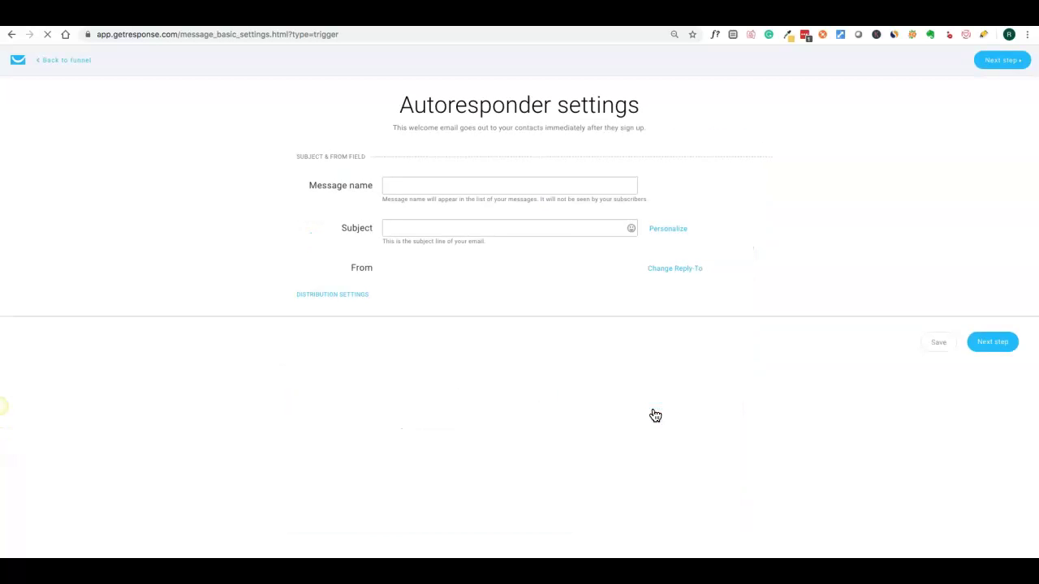
Name the autoresponder 'Welcome Message' with the subject 'Thanks for Opting in.'.
click(544, 186)
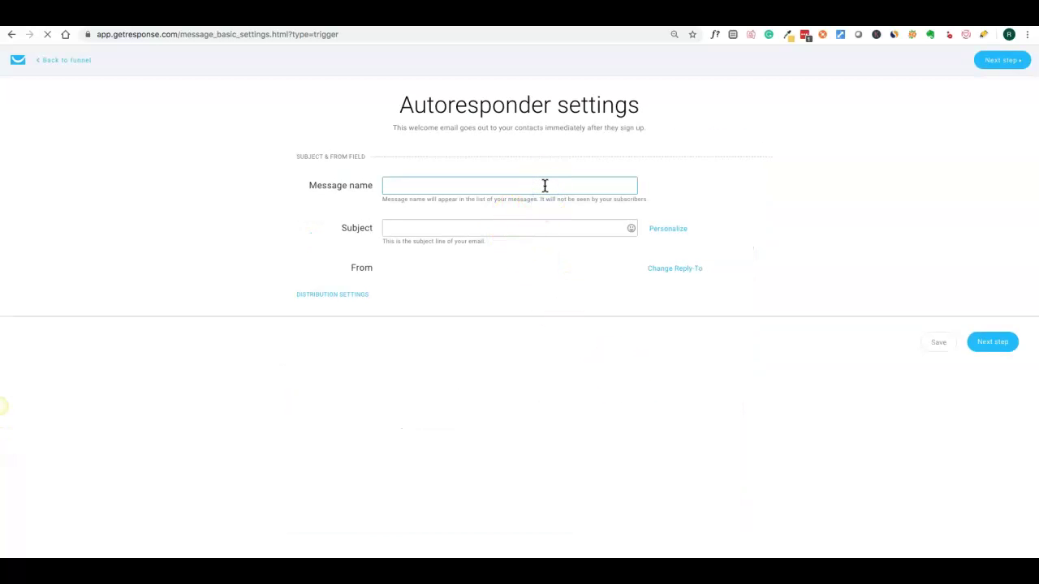
text(Welcome Message)
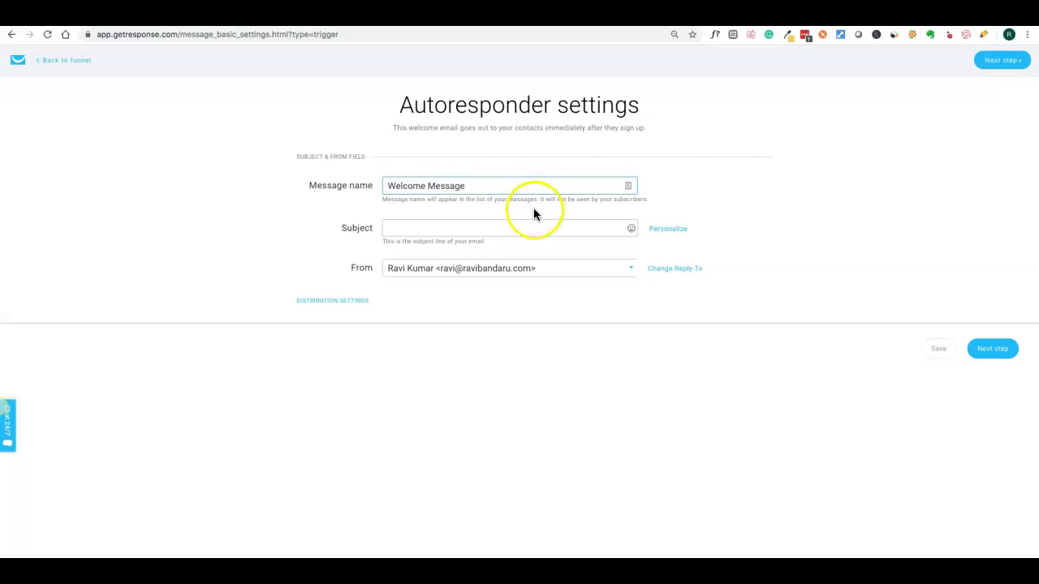
click(522, 231)
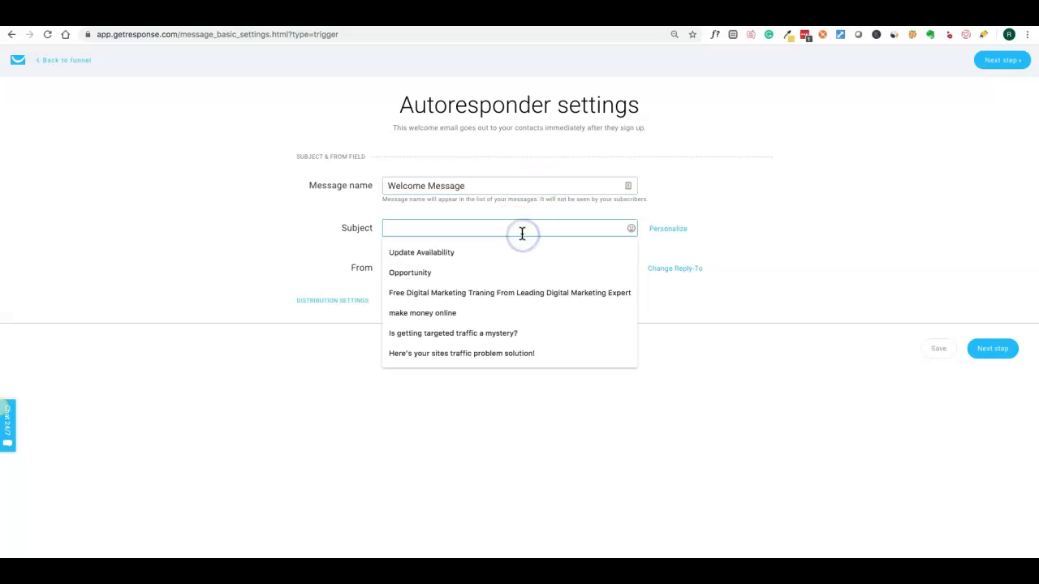
text(Th)
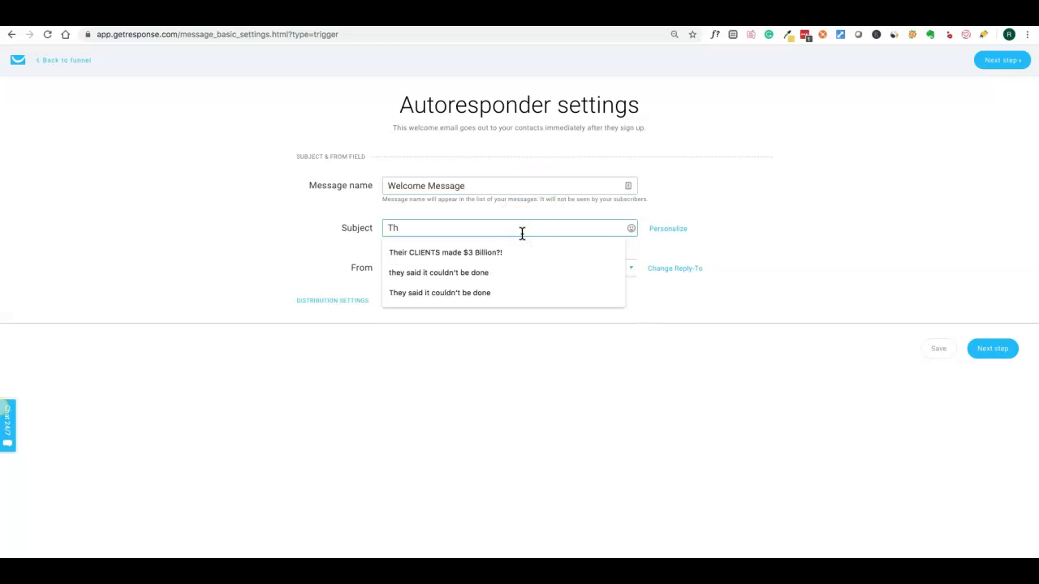
key(BackSpace)
key(BackSpace)
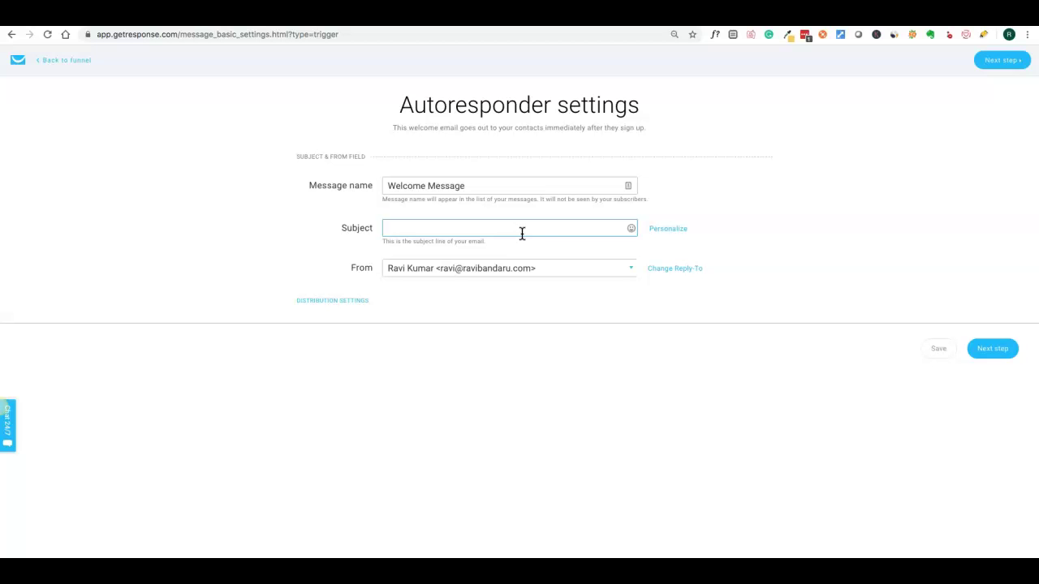
text(Thanks  for Opting in.)
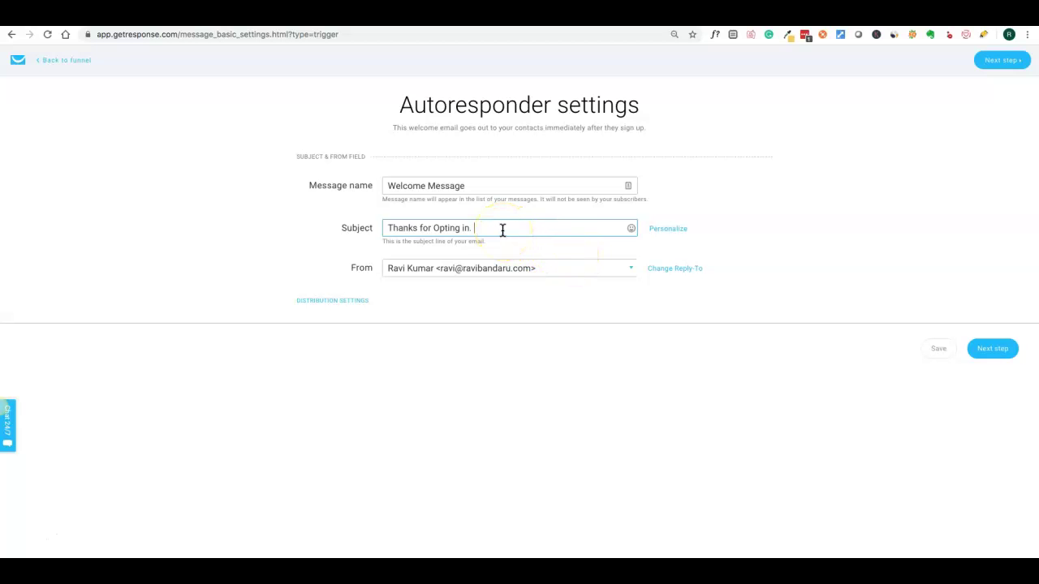
click(991, 348)
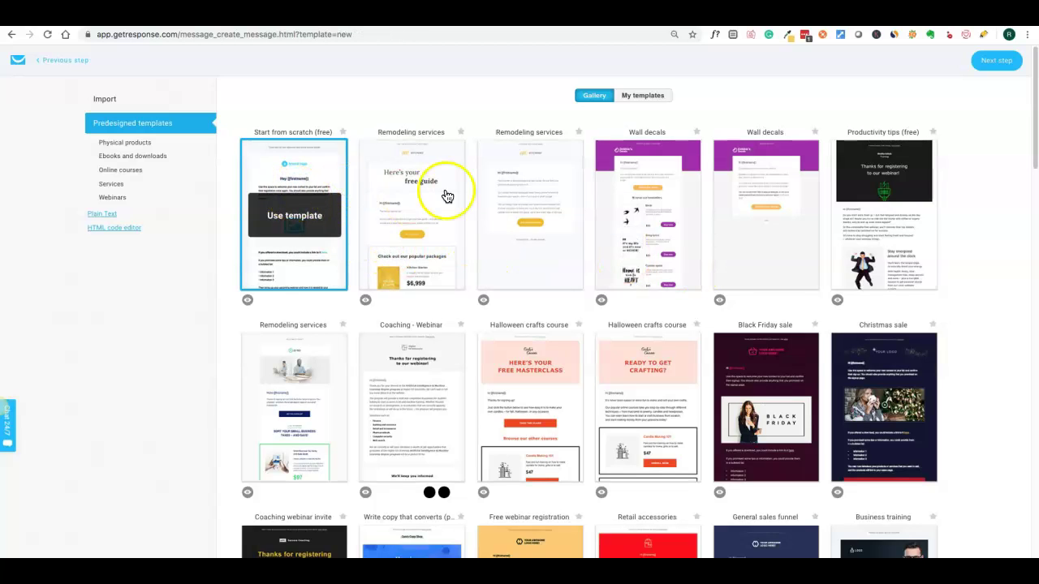
Remove the image and download-link blocks and rewrite the first paragraph as the online-course thank-you text.
click(1002, 61)
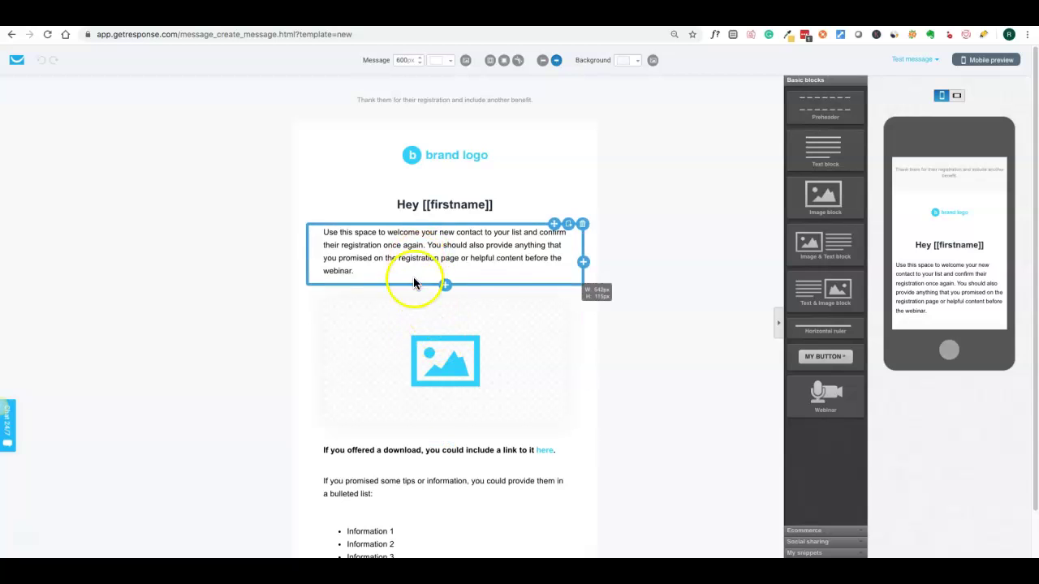
click(582, 283)
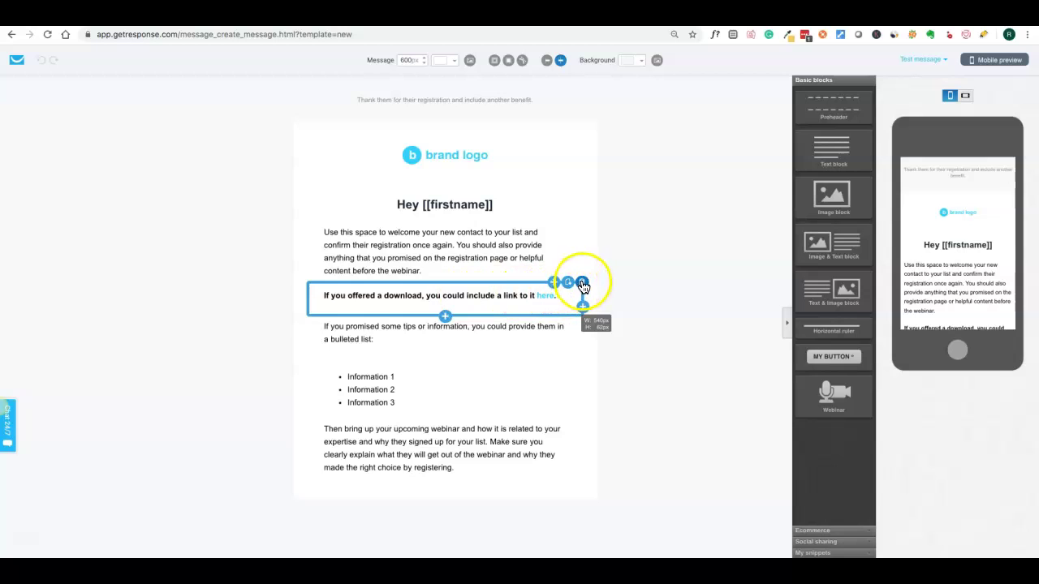
click(582, 282)
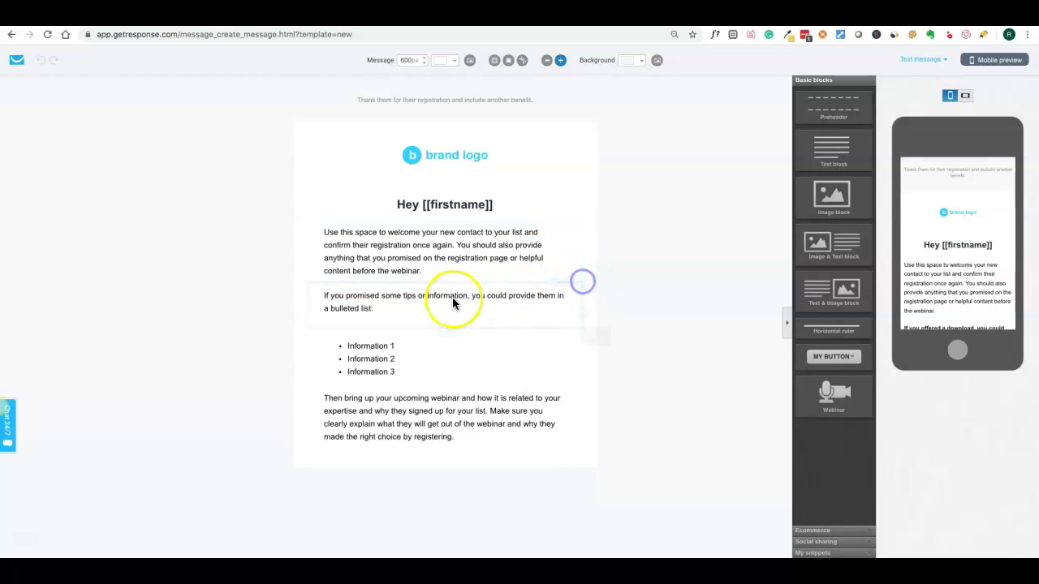
click(382, 254)
drag(324, 234, 443, 264)
text(THanks)
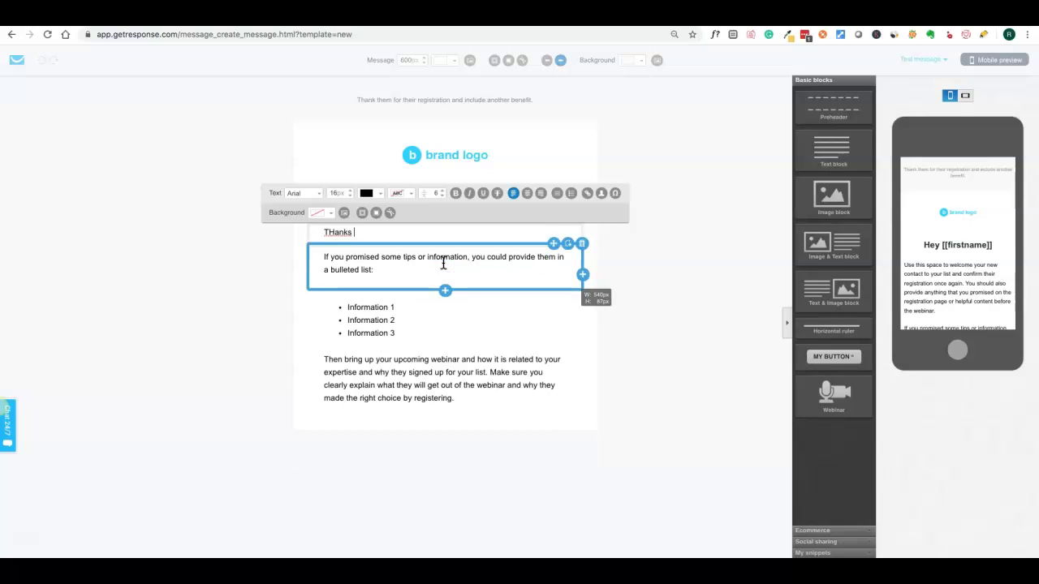
key(BackSpace)
key(BackSpace)
key(BackSpace)
text(ks for opt-in into the onl)
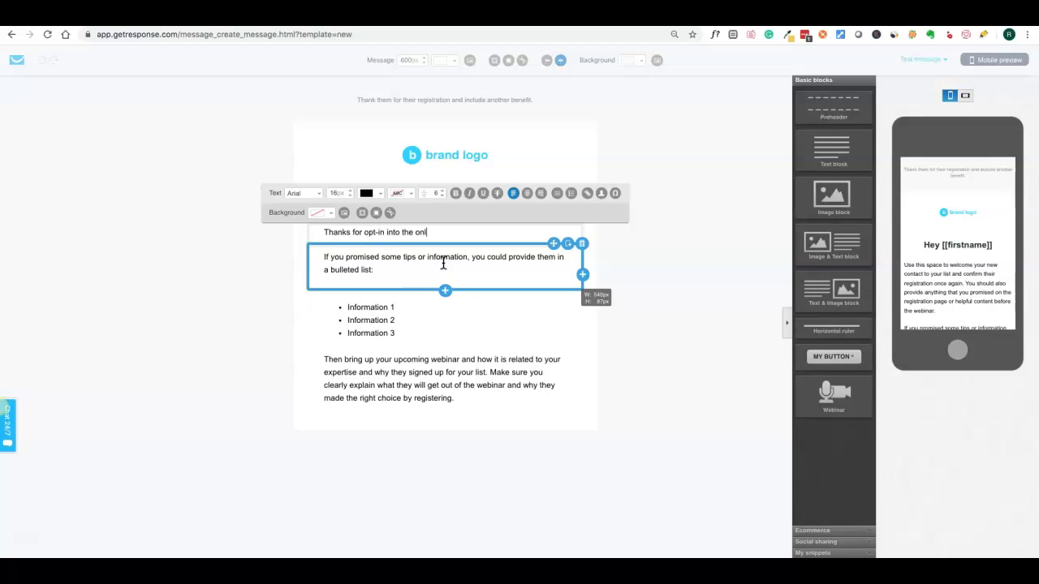
text(ine course.  We will send online cou)
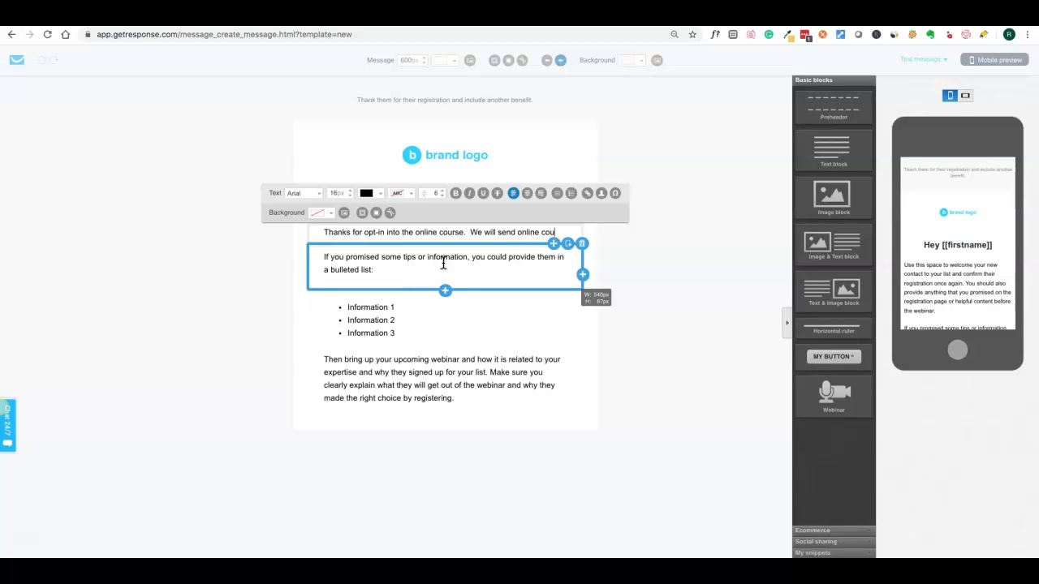
text(rse details shortly.)
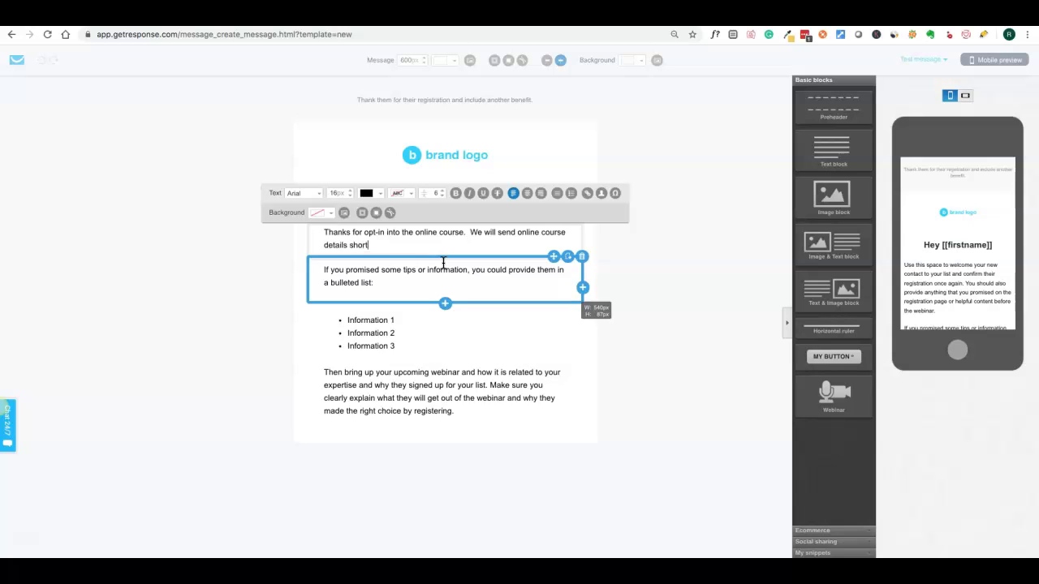
Delete the tips paragraph, the Information 1–3 bullet list and the webinar paragraph.
click(581, 256)
click(514, 289)
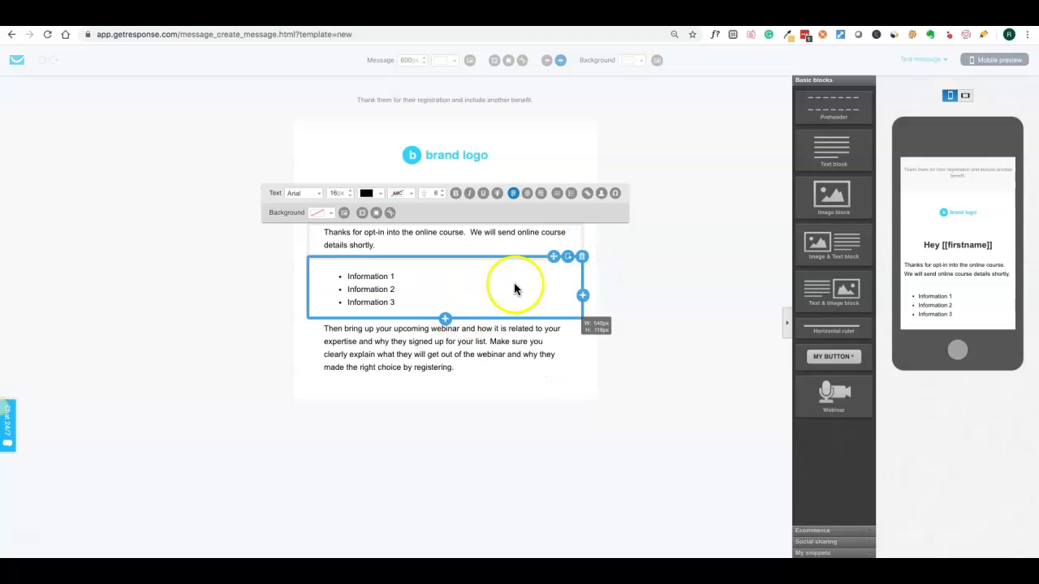
click(581, 256)
click(568, 266)
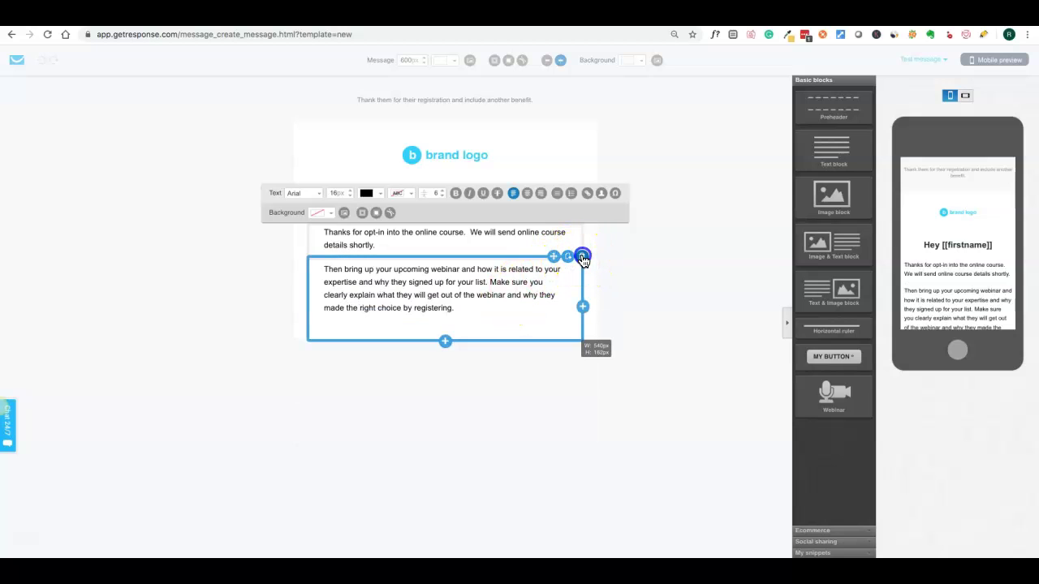
click(581, 255)
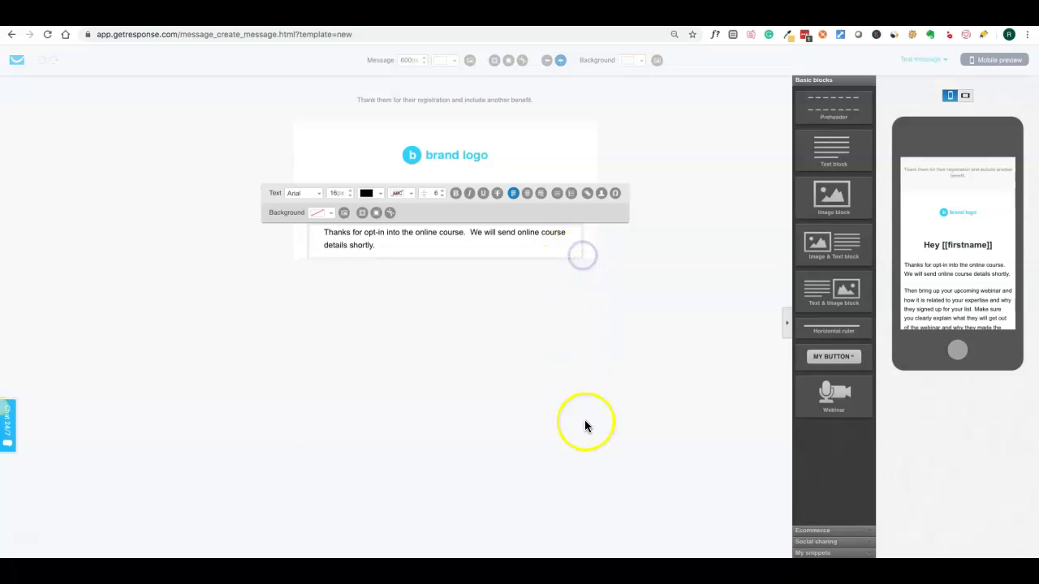
click(617, 144)
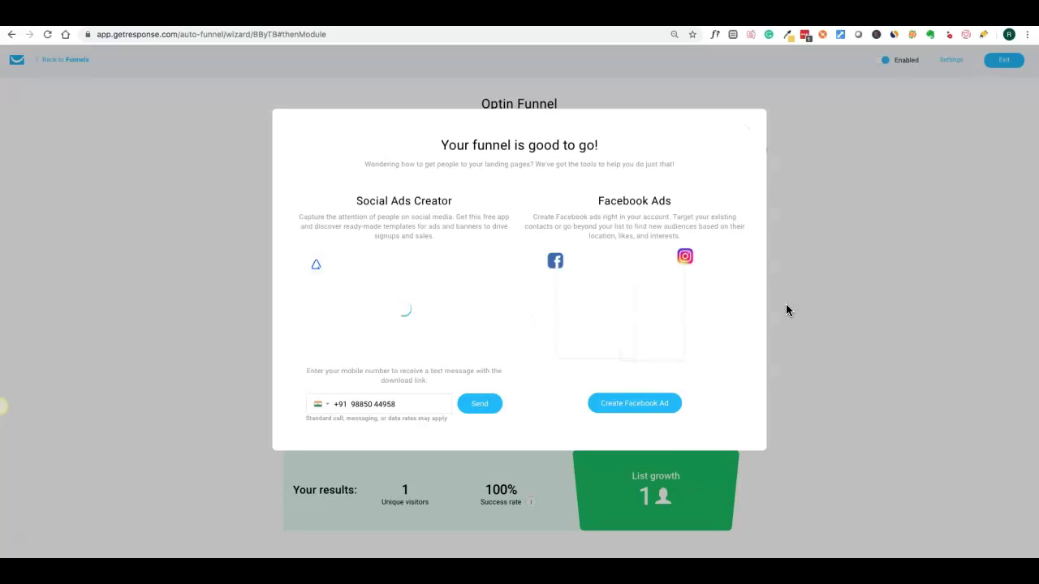
Dismiss the 'Your funnel is good to go!' announcement and open the live Optin Page.
click(798, 314)
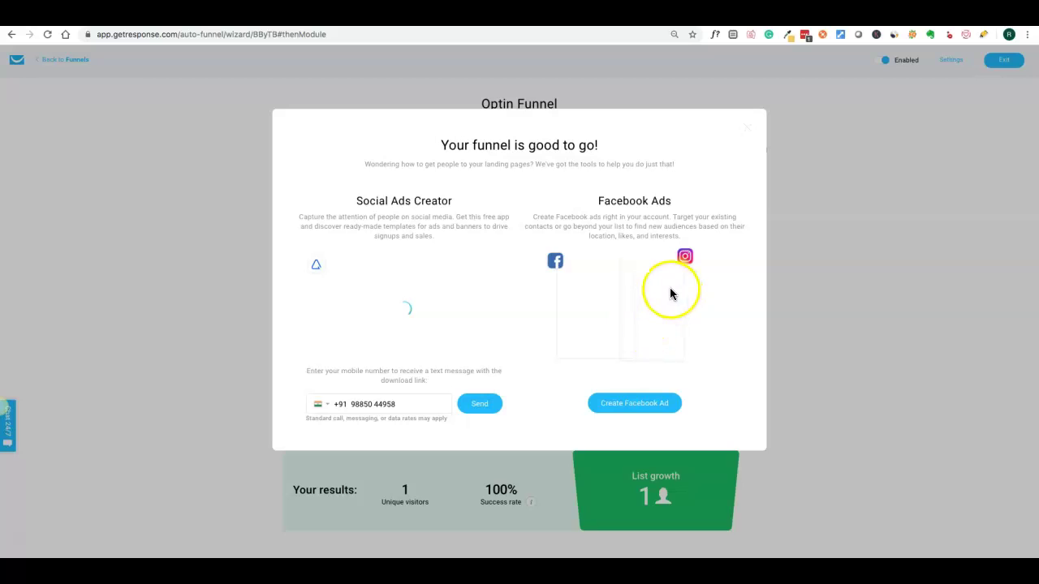
click(749, 133)
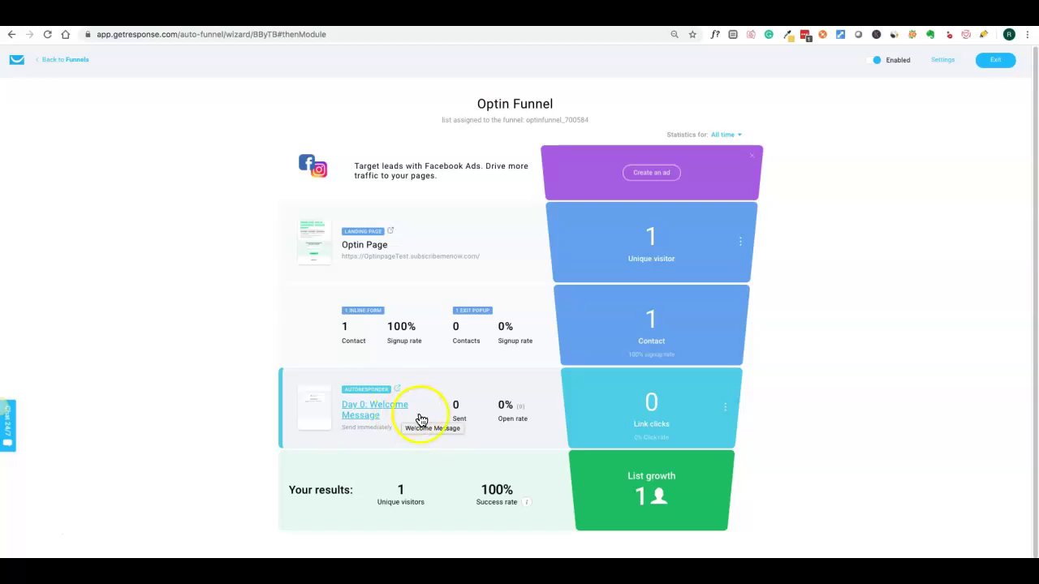
click(425, 256)
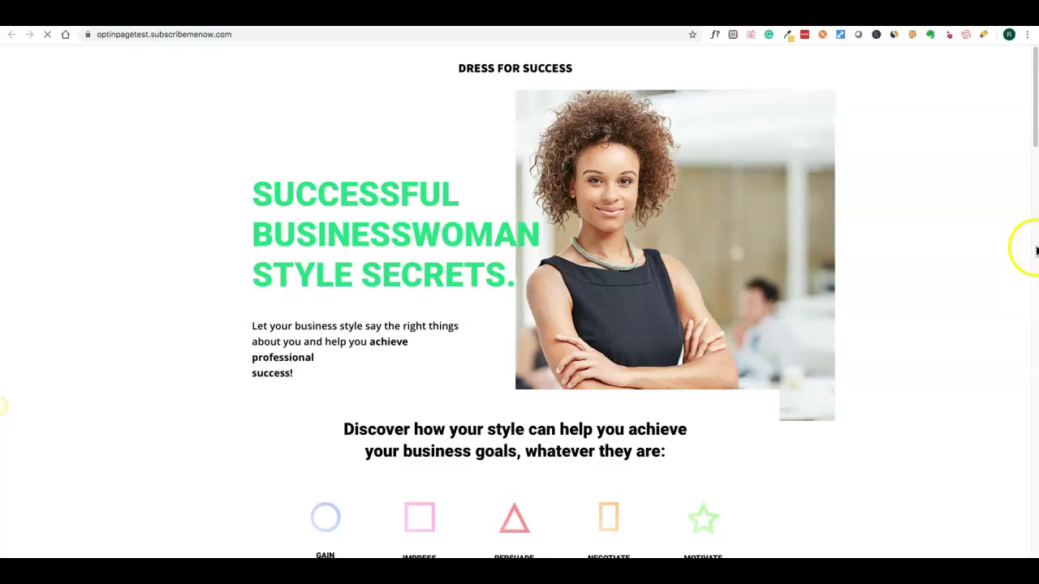
Submit another test signup on the landing page form with a name and e-mail address.
click(1032, 243)
click(529, 308)
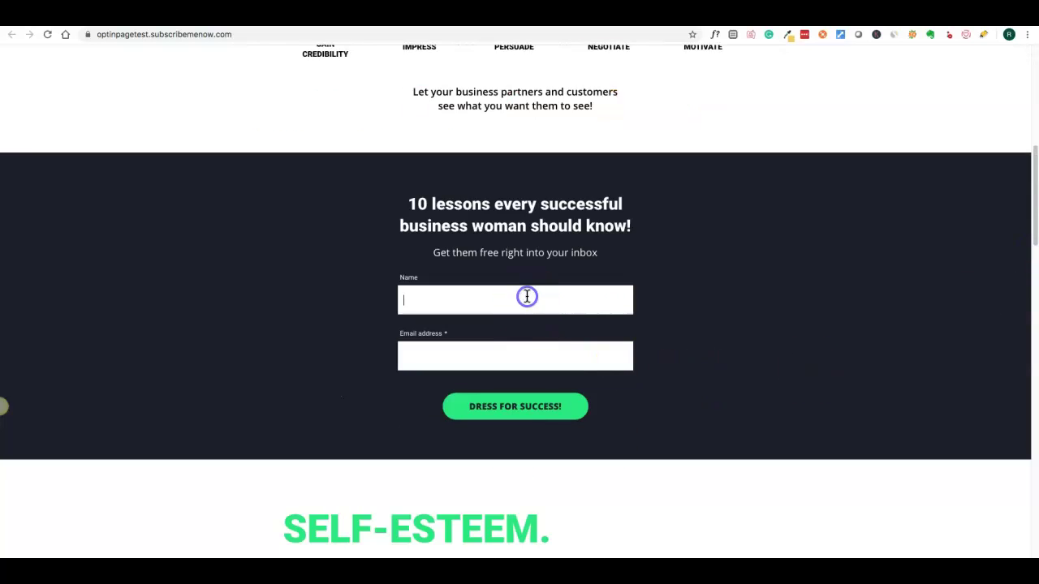
text(Ravi)
key(Tab)
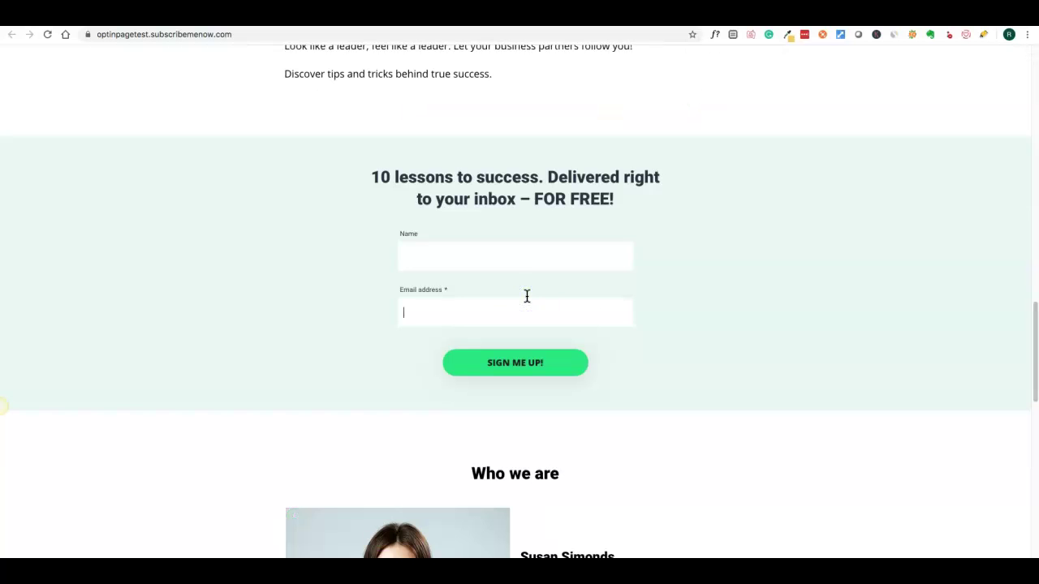
click(538, 256)
text(Ravi)
key(Tab)
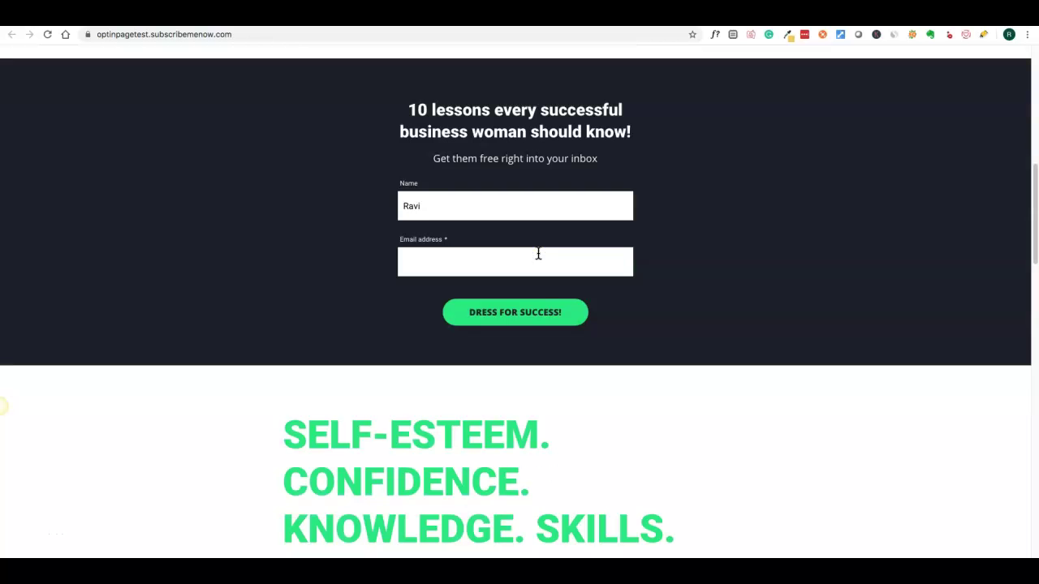
click(520, 250)
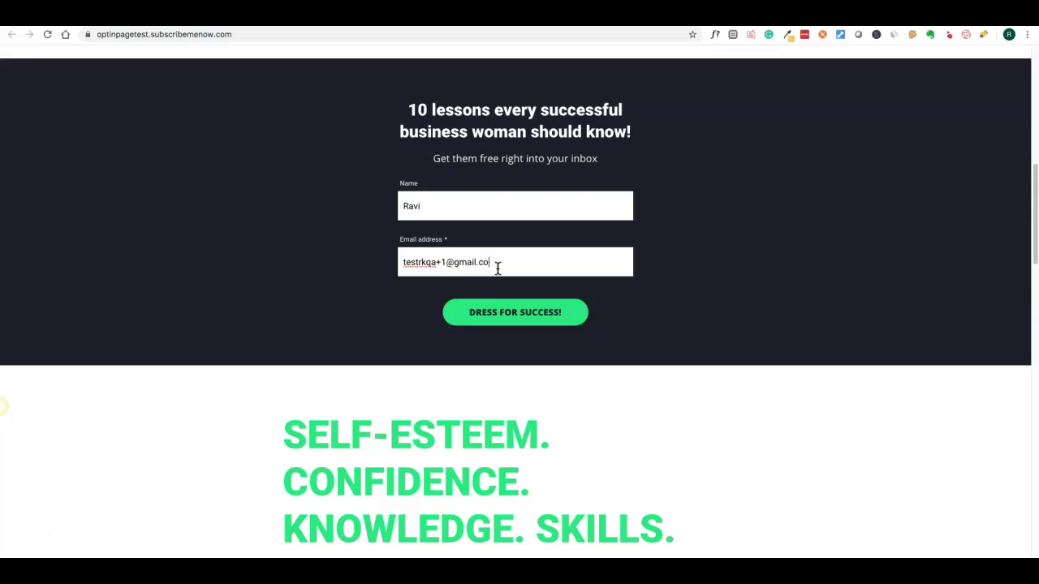
click(514, 314)
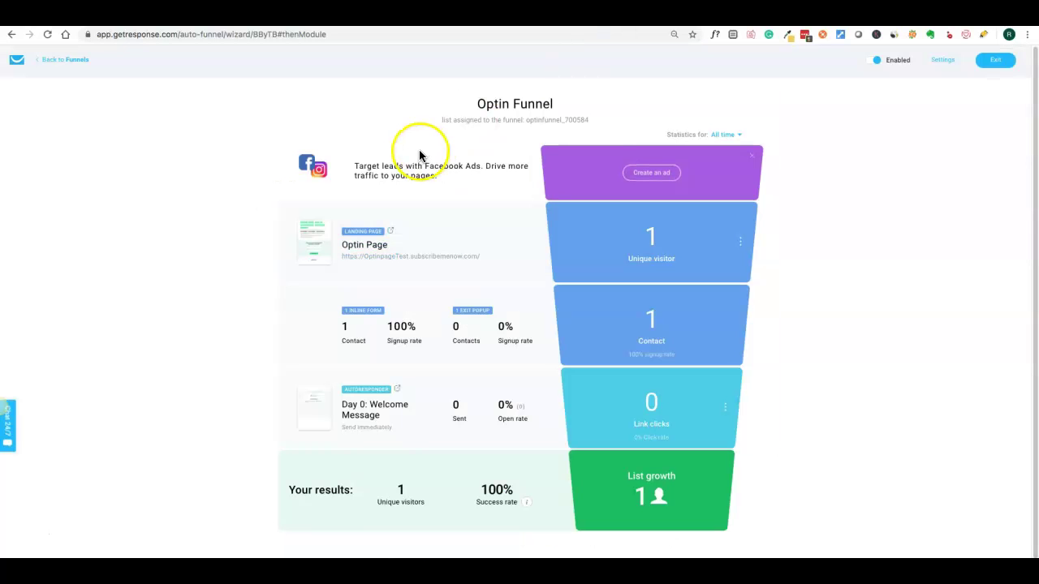
Reload the funnel to show 2 contacts and 1 welcome email sent, then open Gmail's Inbox.
click(47, 35)
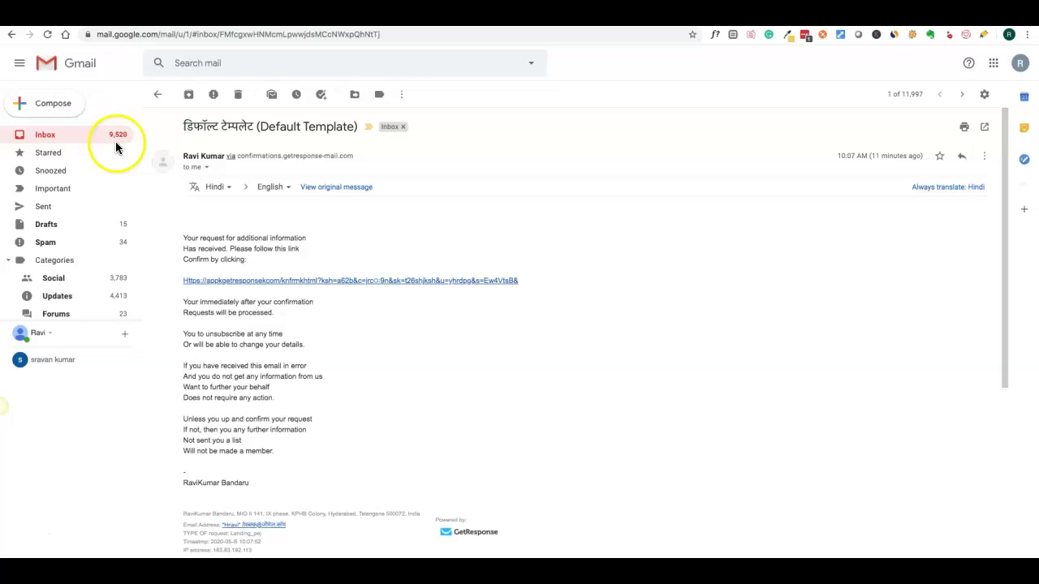
click(79, 140)
click(79, 140)
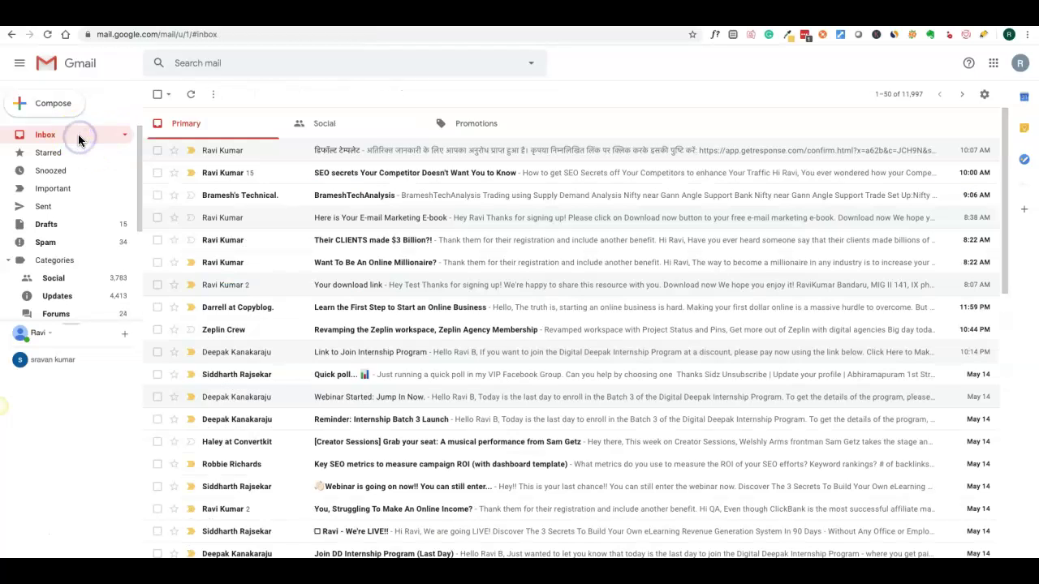
Open the 'Thanks for Opting in.' welcome email in Gmail.
click(355, 154)
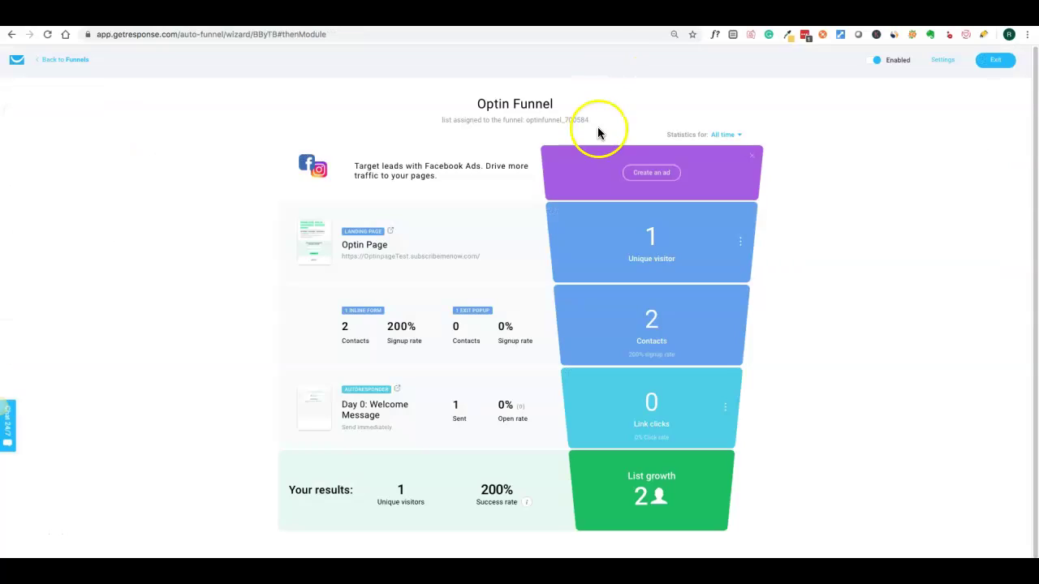
Go from Funnels to Automation and open the E-mail marketing– Download link email workflow.
click(55, 62)
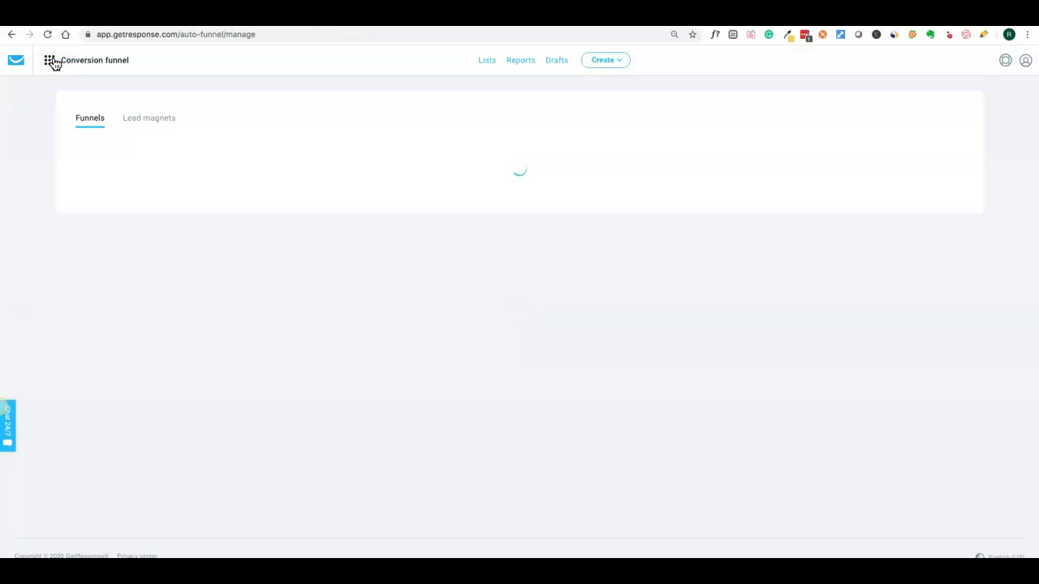
click(49, 63)
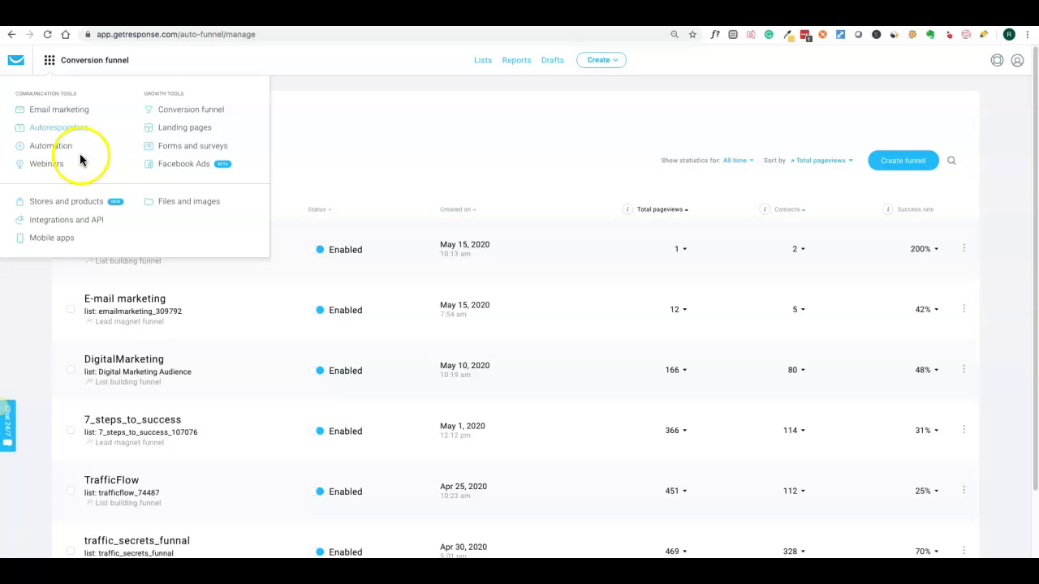
click(50, 146)
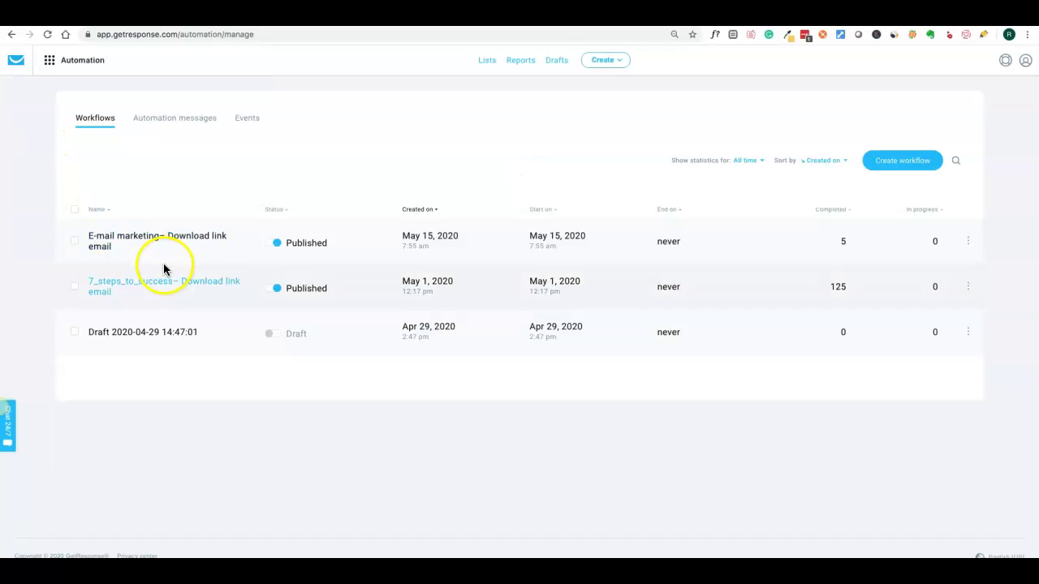
click(121, 240)
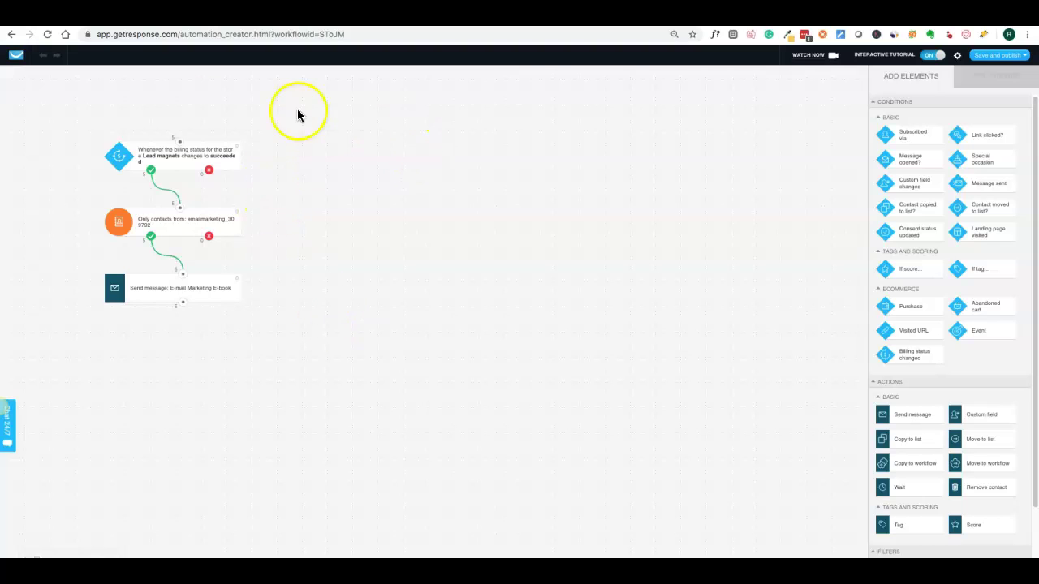
Leave the workflow editor and refresh the Automation workflows list.
click(12, 35)
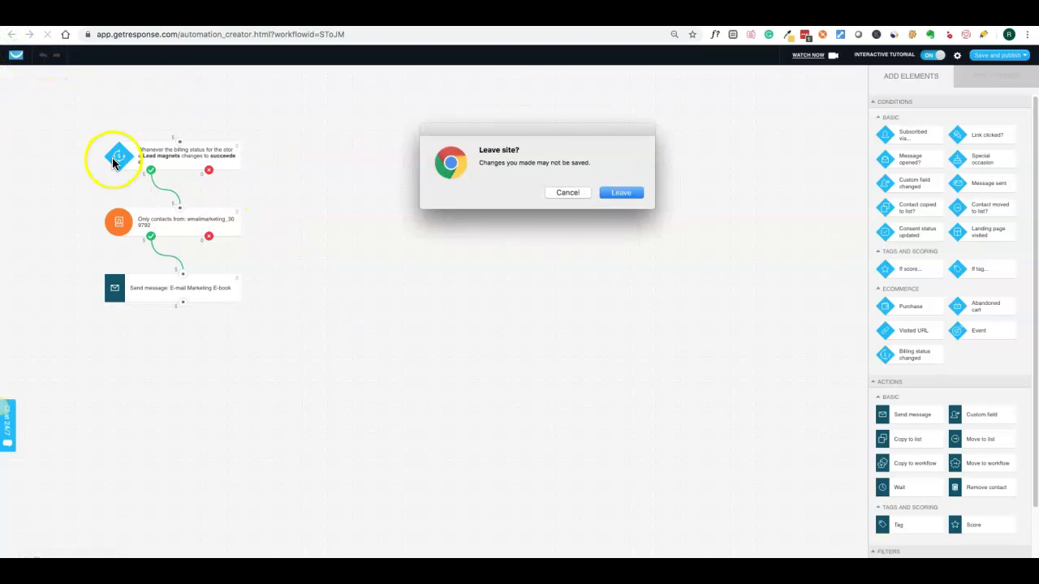
click(626, 194)
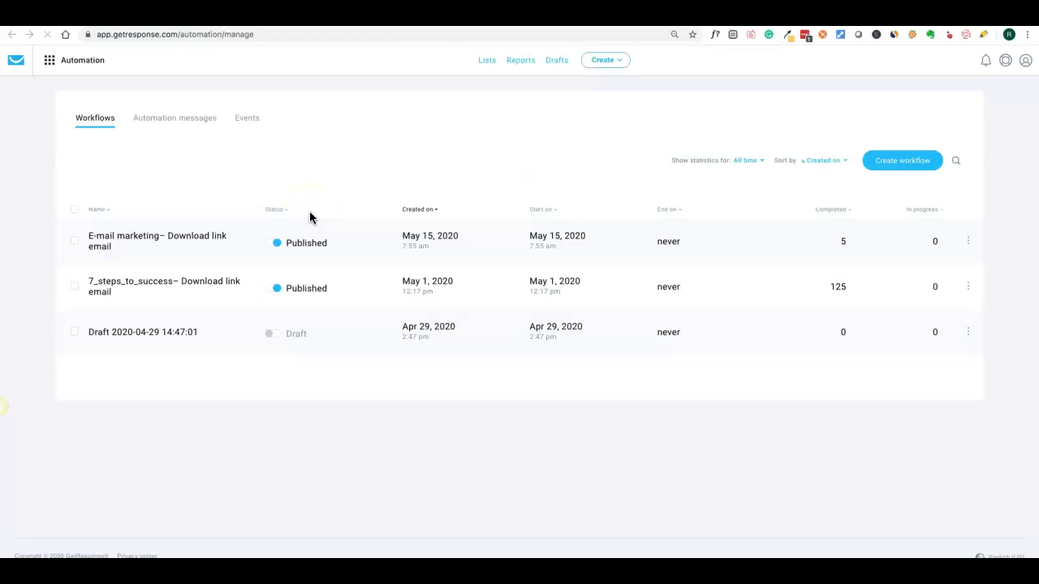
click(70, 132)
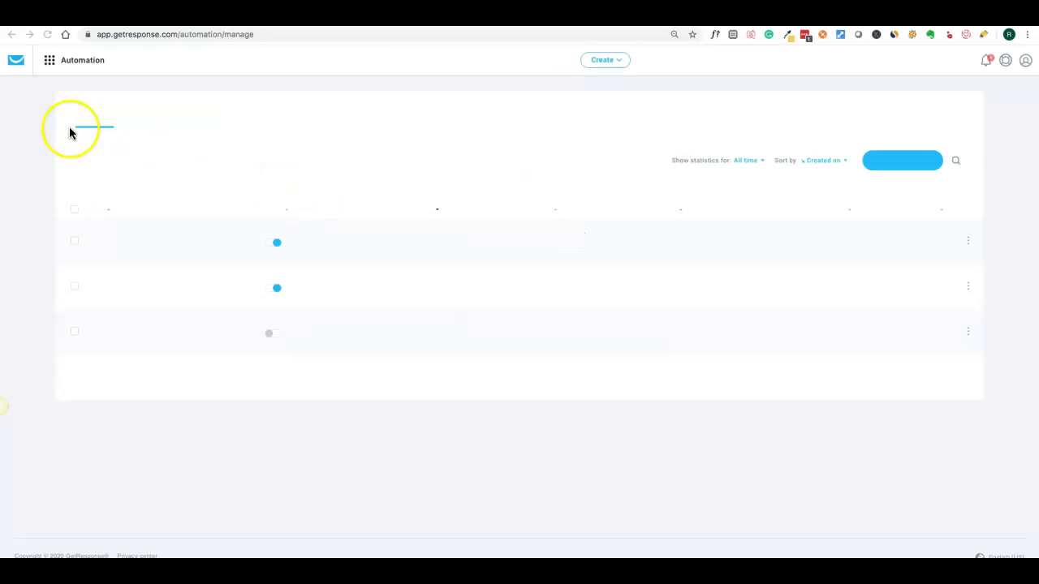
Browse Files and images, then switch to the Email marketing newsletters.
click(50, 62)
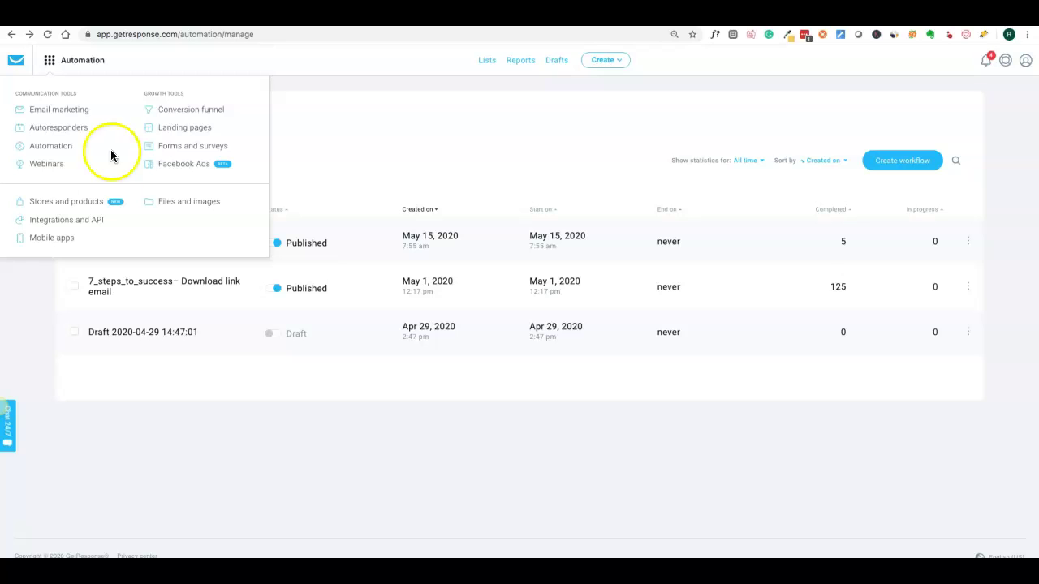
click(188, 202)
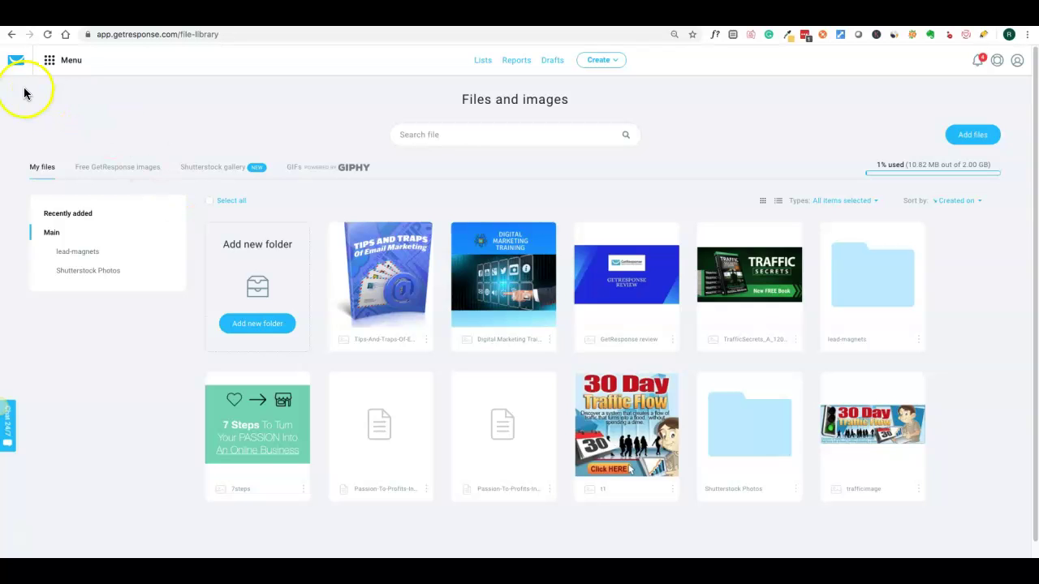
click(46, 61)
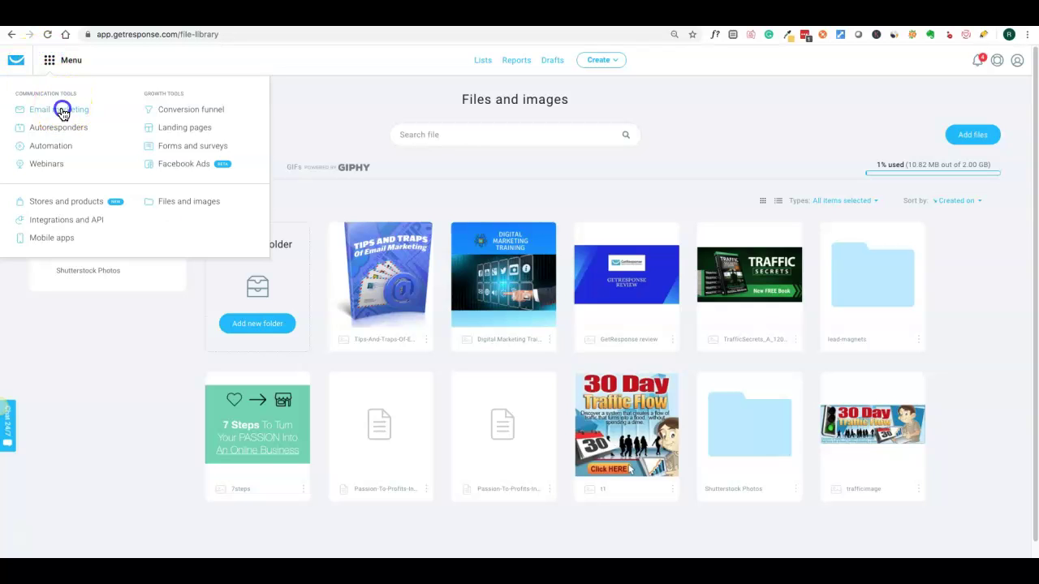
click(62, 112)
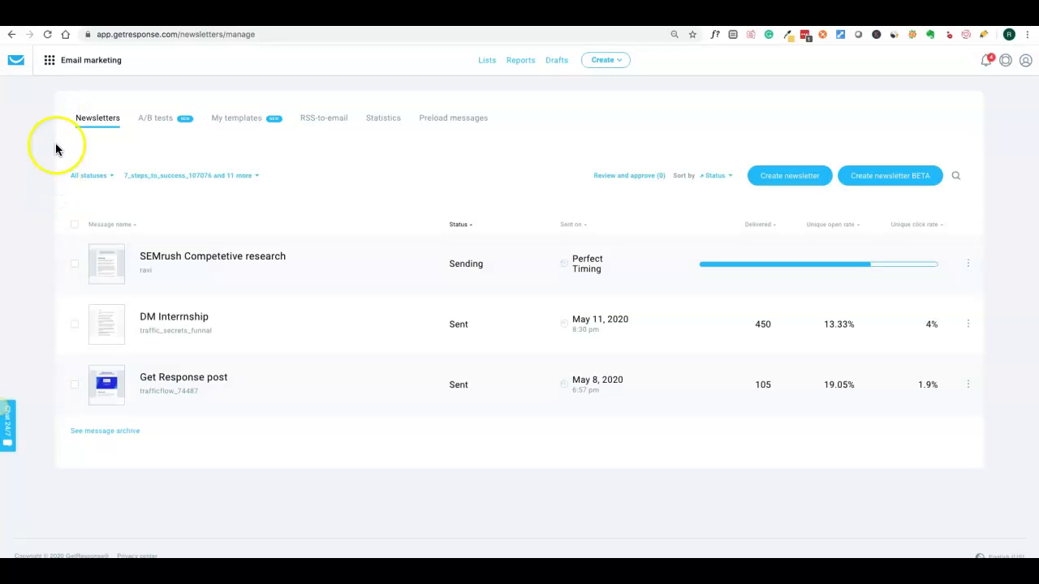
Reopen and close the tools menu, staying on the Email marketing newsletters list.
click(46, 61)
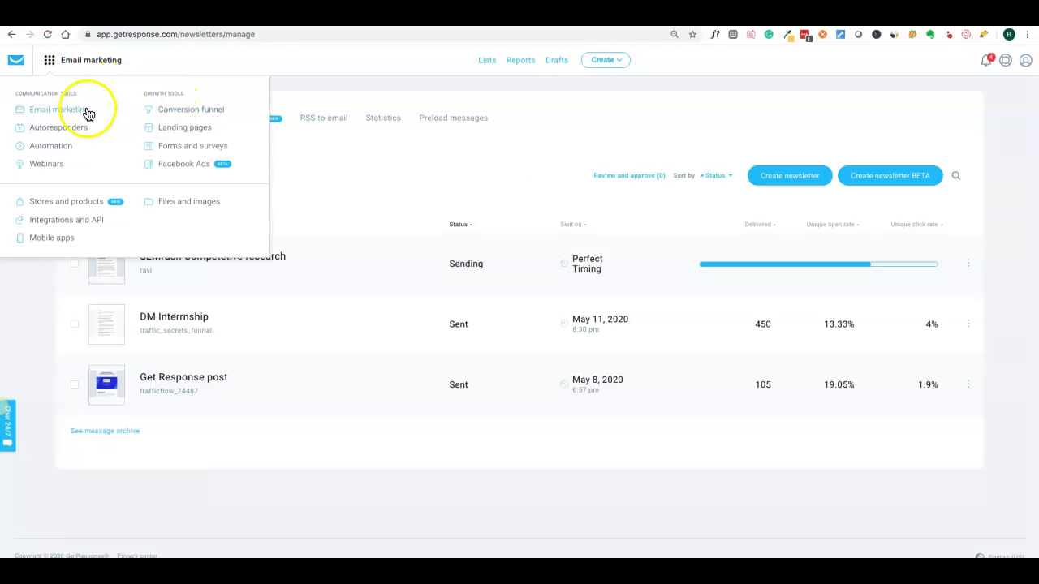
click(44, 295)
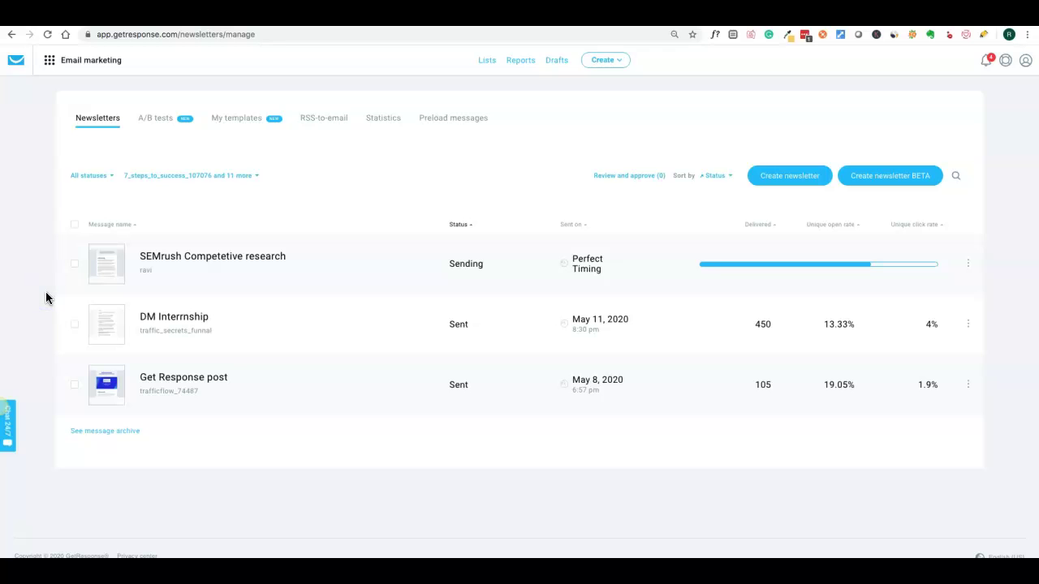
click(51, 58)
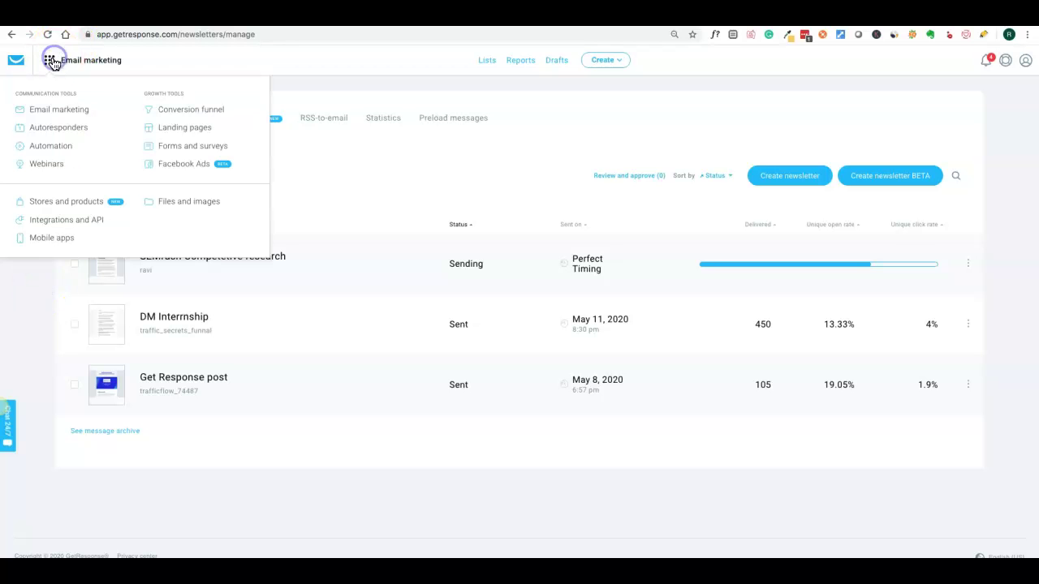
click(56, 110)
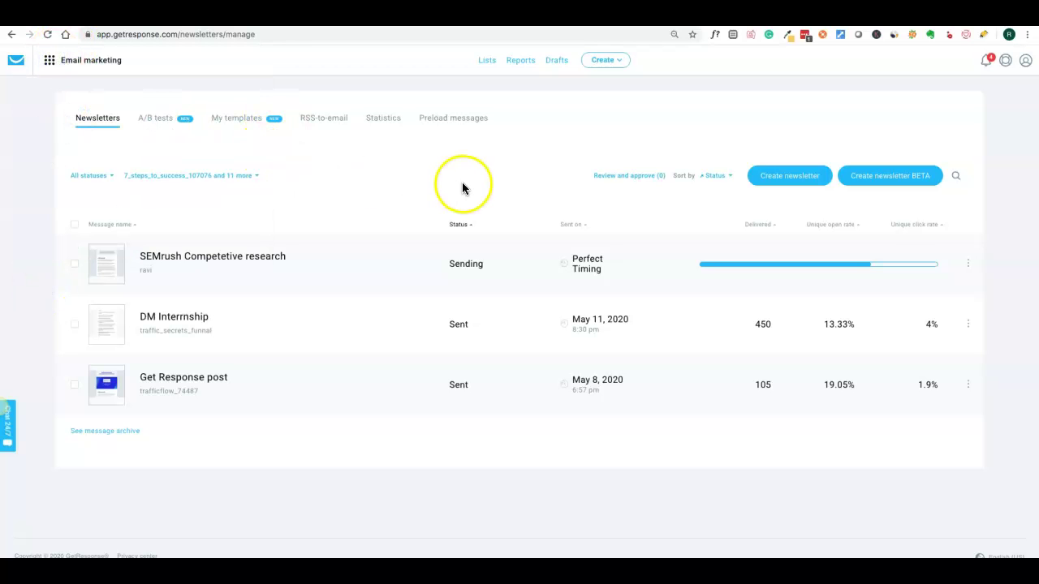